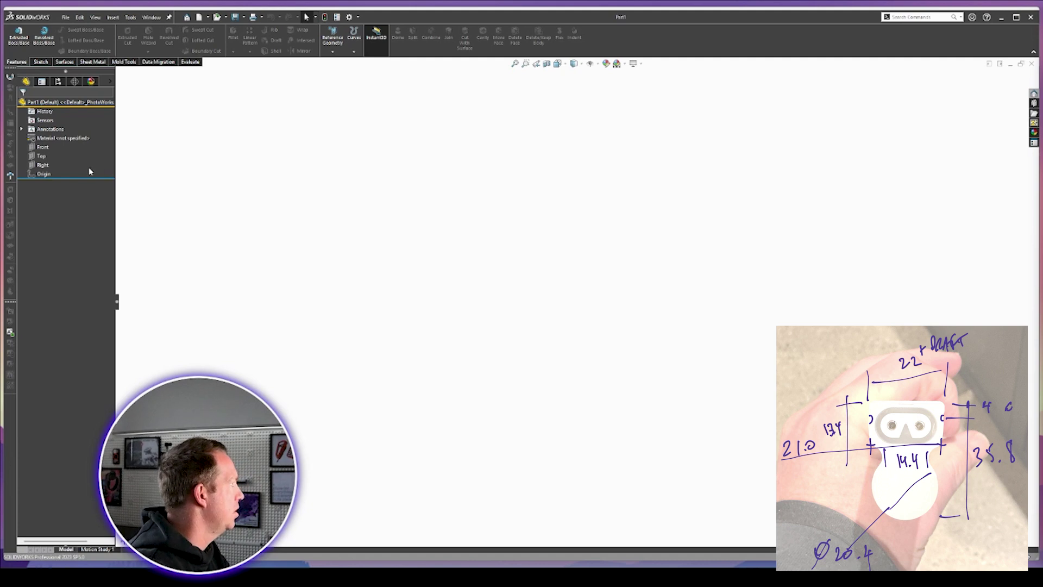
- Start a sketch on the Right plane and draw a 20.4 mm diameter circle centred on the origin
{"action": "left_click", "coordinate": [45, 167]}
{"action": "left_click", "coordinate": [51, 157]}
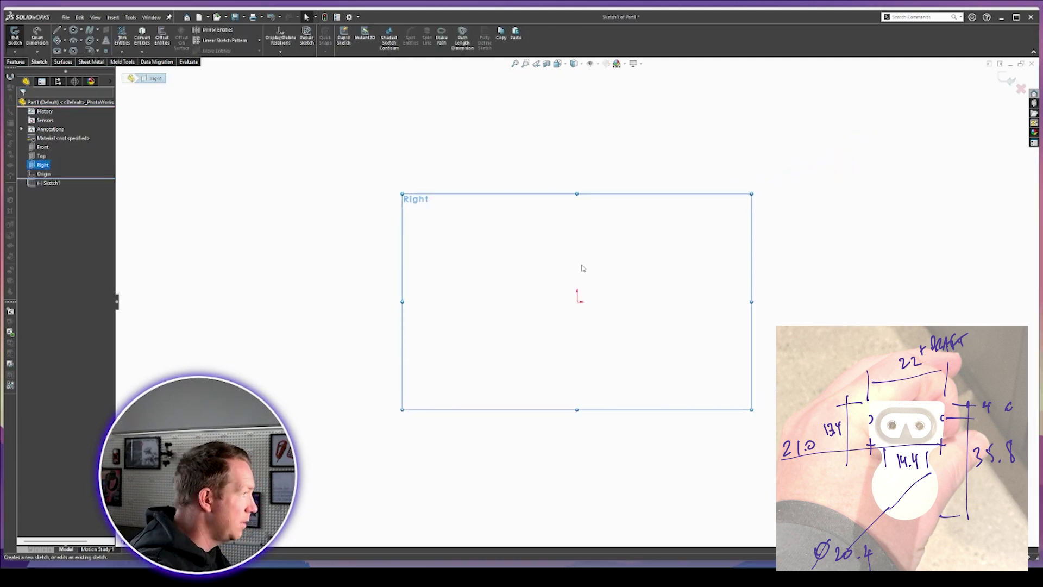
{"action": "key", "text": "c"}
{"action": "left_click", "coordinate": [578, 301]}
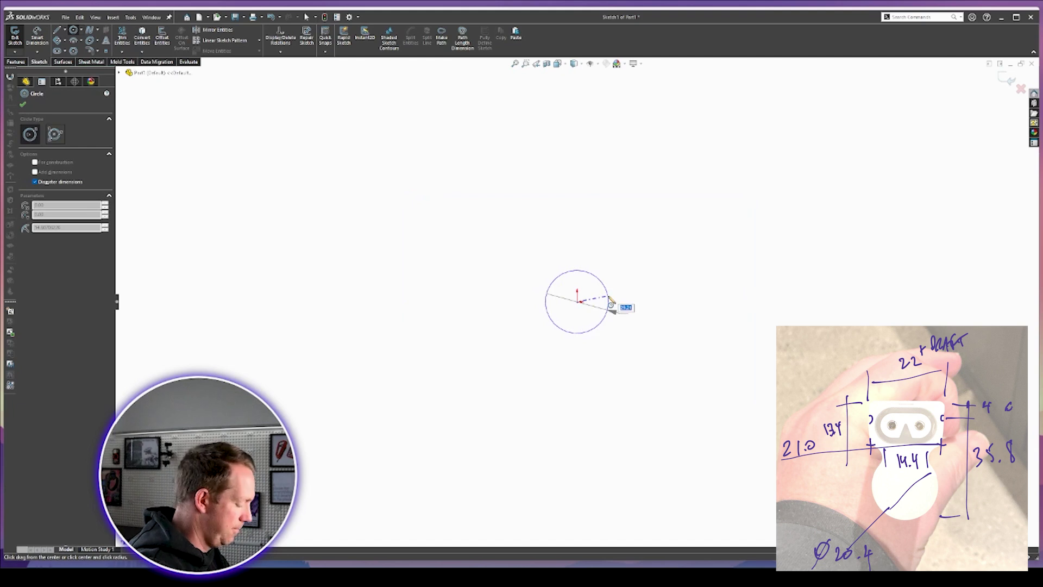
{"action": "type", "text": "20.4"}
{"action": "key", "text": "Return"}
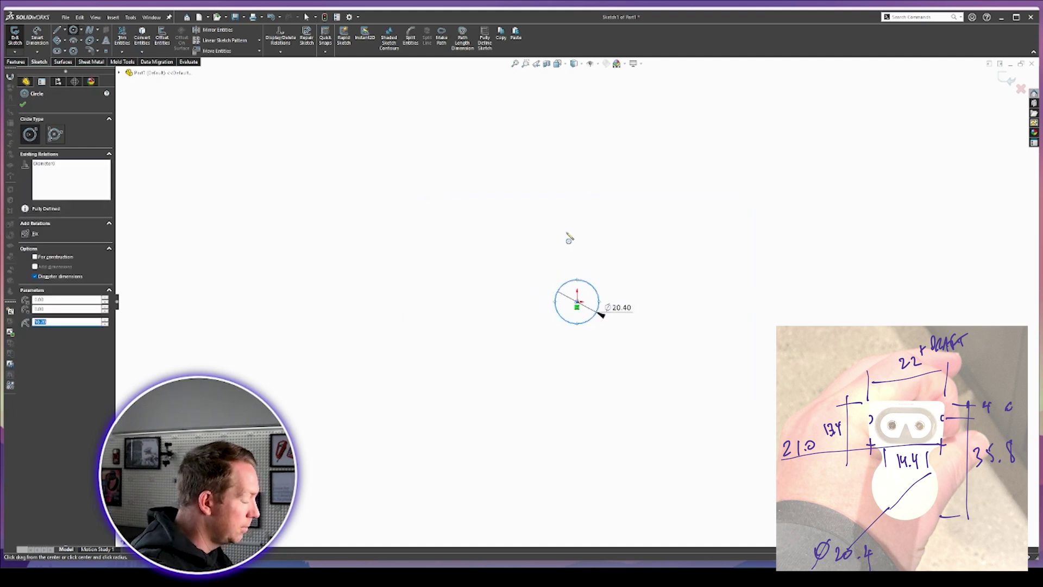
- Draw a closed, downward-tapering four-sided outline above the circle, about 28 mm wide at the upper edge and 23 mm at the lower edge
{"action": "key", "text": "l"}
{"action": "scroll", "coordinate": [565, 235], "scroll_direction": "down", "scroll_amount": 2}
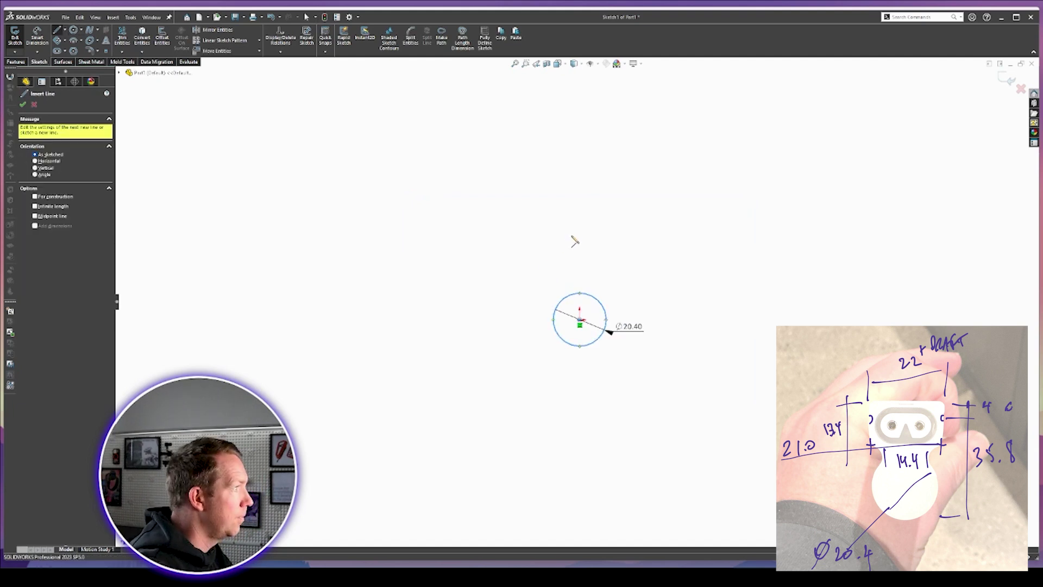
{"action": "left_click", "coordinate": [546, 226]}
{"action": "left_click", "coordinate": [619, 225]}
{"action": "scroll", "coordinate": [622, 247], "scroll_direction": "down", "scroll_amount": 4}
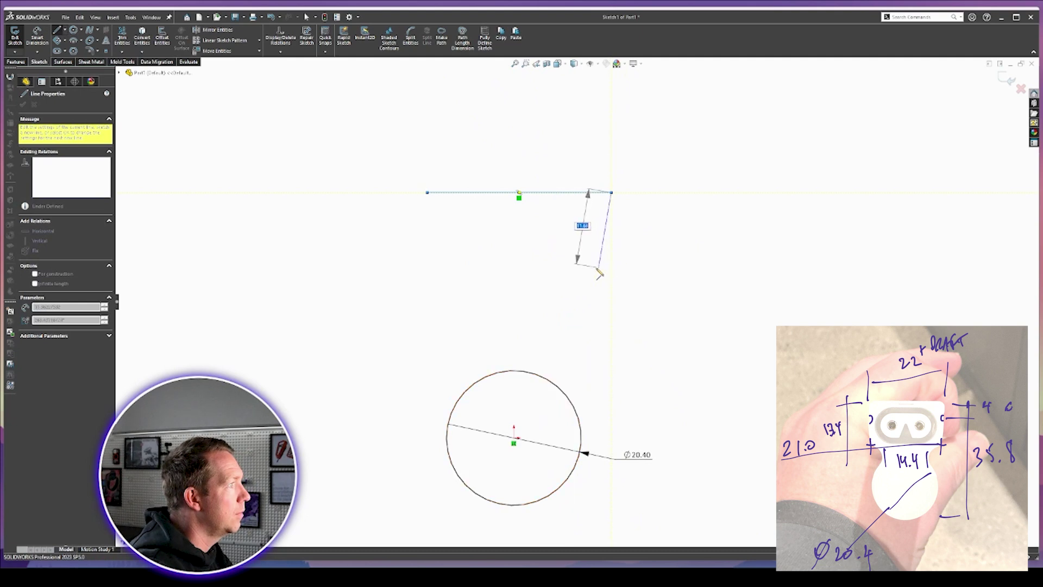
{"action": "left_click", "coordinate": [597, 267]}
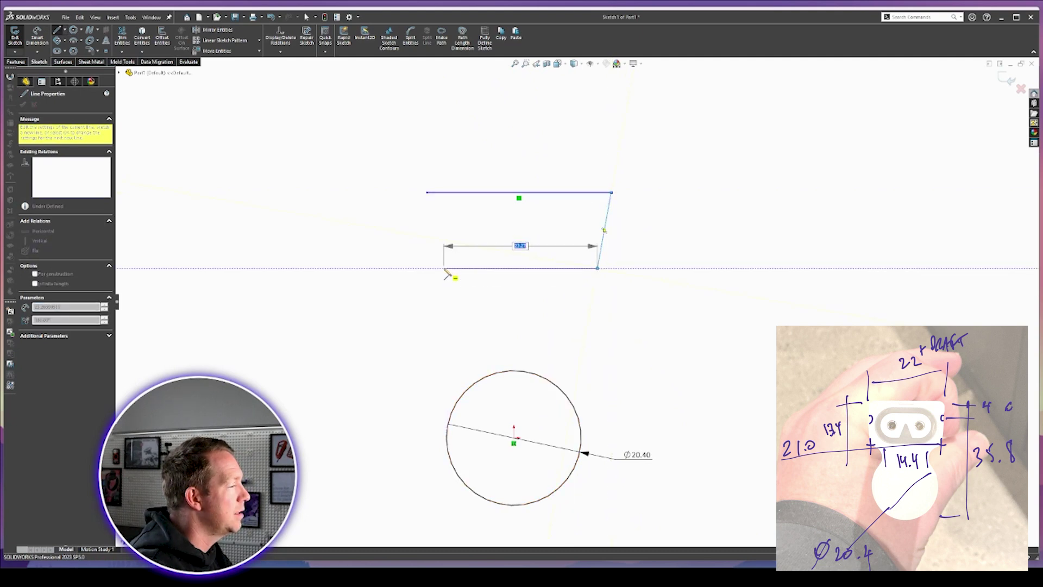
{"action": "left_click", "coordinate": [443, 268]}
{"action": "left_click", "coordinate": [428, 192]}
{"action": "key", "text": "Escape"}
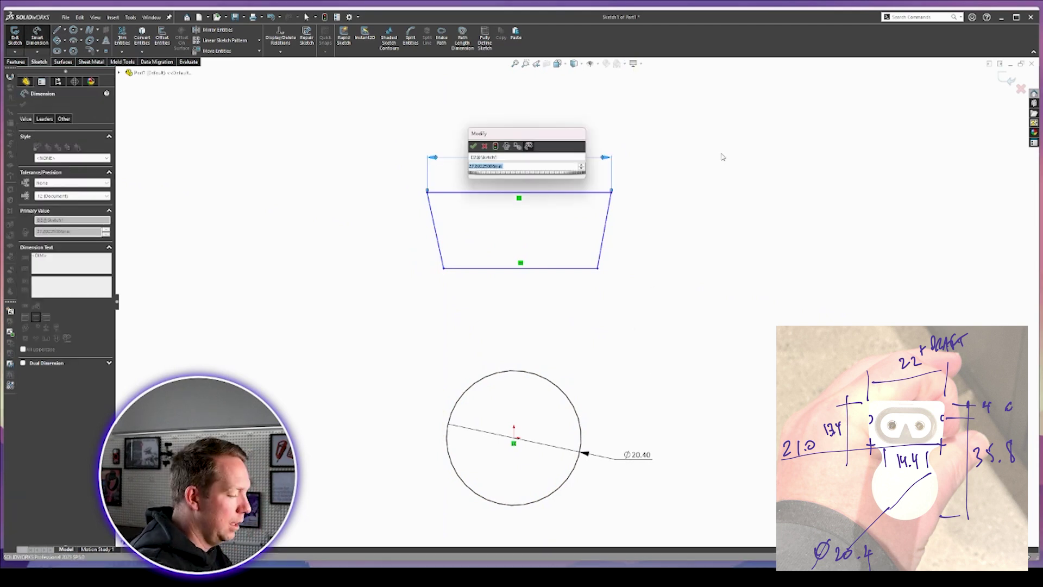
- Dimension the tapered outline's upper edge as 22 mm and its lower edge as 21 mm
{"action": "type", "text": "22"}
{"action": "key", "text": "Return"}
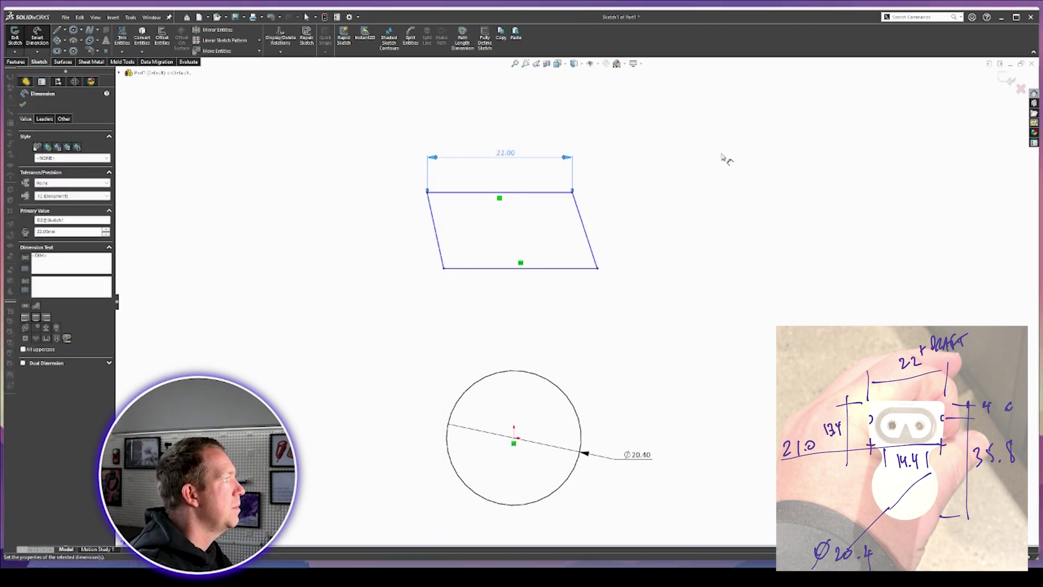
{"action": "left_click", "coordinate": [723, 158]}
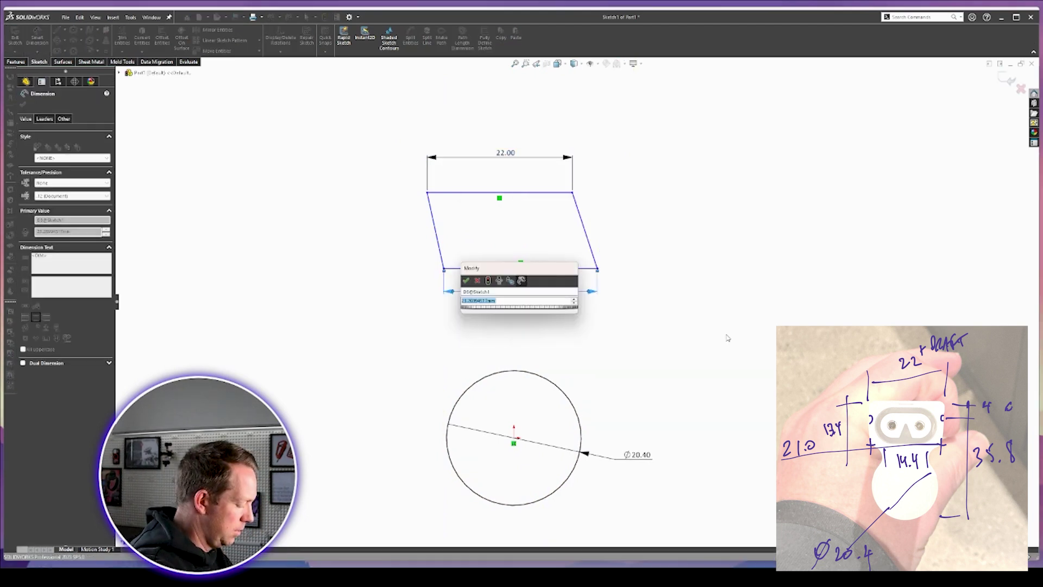
{"action": "type", "text": "21"}
{"action": "key", "text": "Return"}
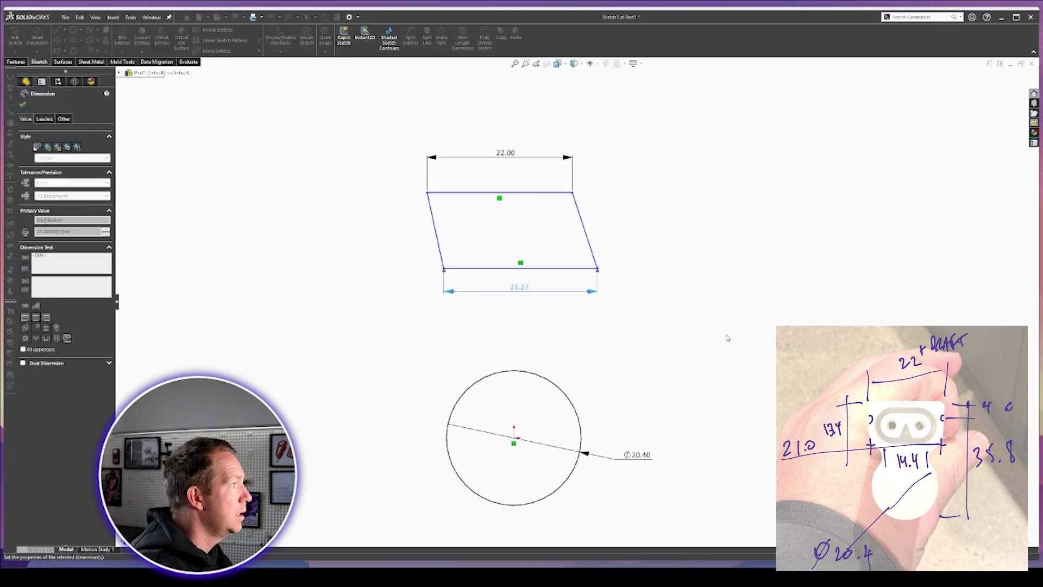
{"action": "key", "text": "Escape"}
- Shift the outline's upper edge so both sides taper inward, and make the two slanted sides equal in length
{"action": "left_click_drag", "start_coordinate": [631, 235], "coordinate": [298, 213]}
{"action": "key", "text": "Escape"}
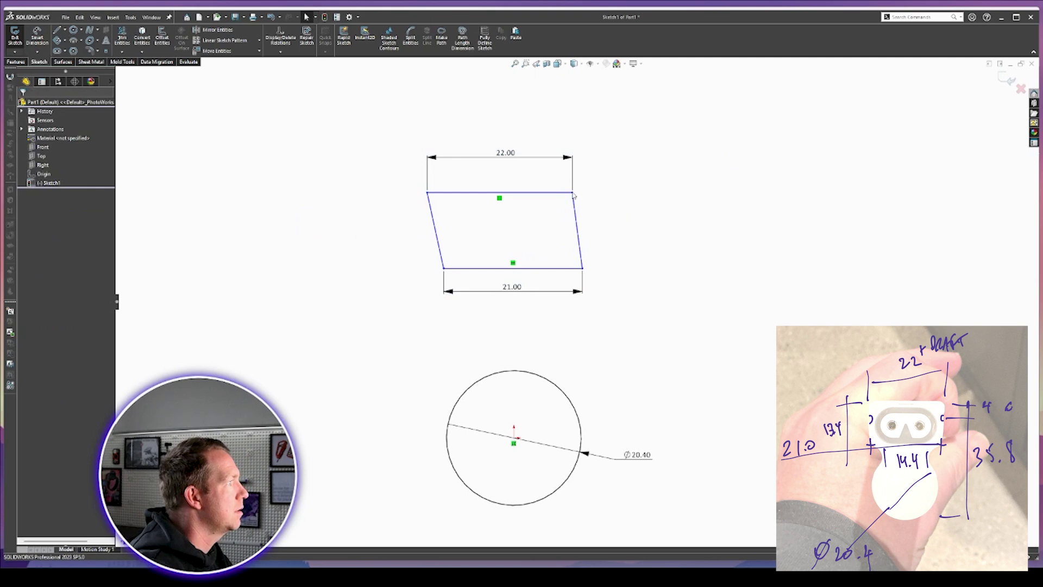
{"action": "left_click_drag", "start_coordinate": [572, 192], "coordinate": [585, 196]}
{"action": "left_click_drag", "start_coordinate": [638, 251], "coordinate": [325, 226]}
{"action": "left_click", "coordinate": [37, 295]}
{"action": "key", "text": "Escape"}
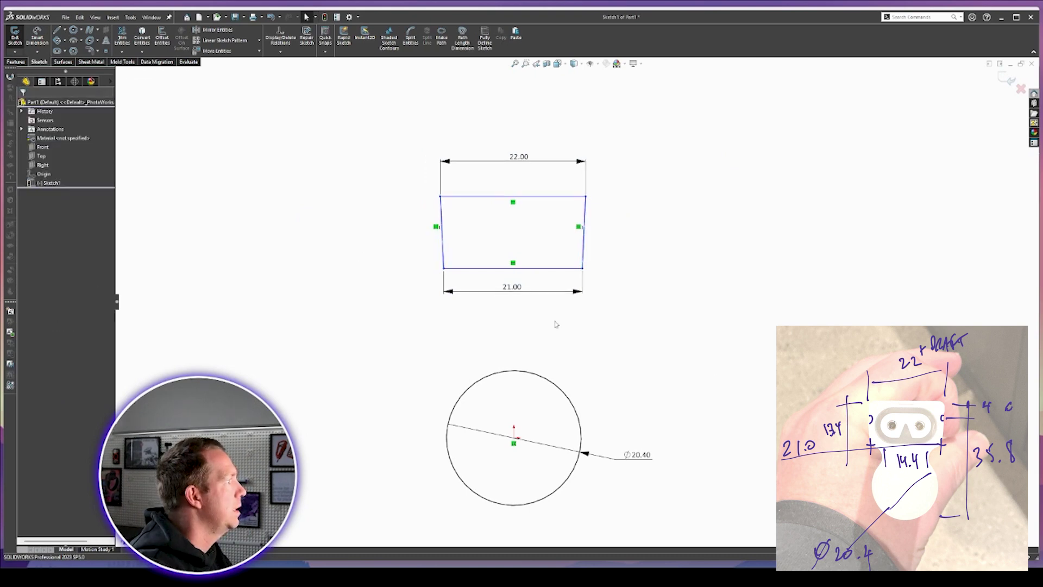
- Dimension the overall height from the outline's upper edge to the circle's lowest point as 35.8 mm
{"action": "scroll", "coordinate": [555, 326], "scroll_direction": "up", "scroll_amount": 4}
{"action": "scroll", "coordinate": [531, 376], "scroll_direction": "down", "scroll_amount": 1}
{"action": "right_click_drag", "start_coordinate": [607, 315], "coordinate": [598, 282]}
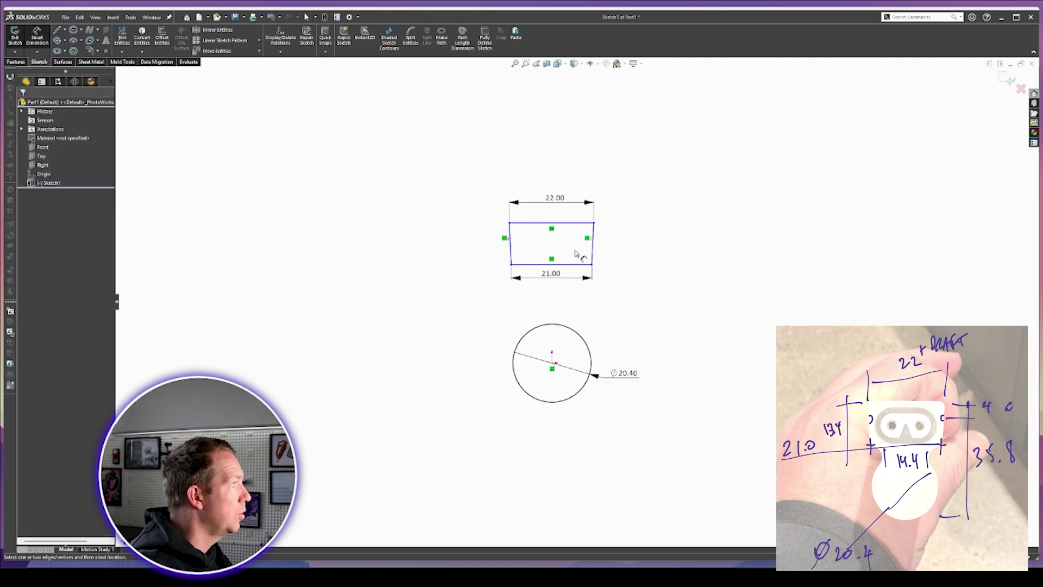
{"action": "left_click", "coordinate": [576, 223]}
{"action": "left_click", "coordinate": [553, 401]}
{"action": "left_click", "coordinate": [703, 316]}
{"action": "type", "text": "35"}
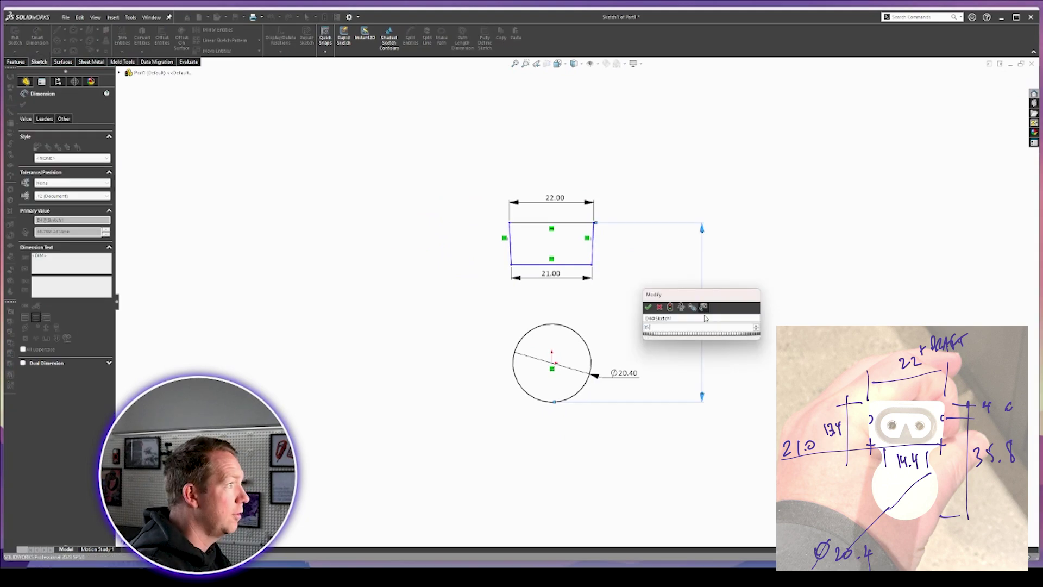
{"action": "type", "text": ".8"}
{"action": "key", "text": "Return"}
{"action": "scroll", "coordinate": [675, 261], "scroll_direction": "down", "scroll_amount": 2}
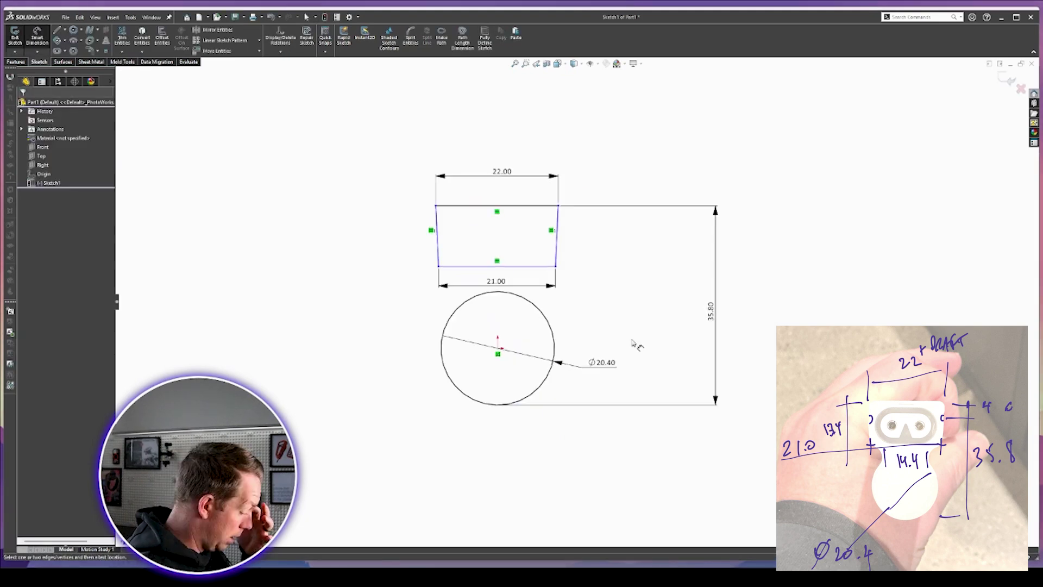
- Dimension the height of the tapered outline as 13.4 mm
{"action": "left_click", "coordinate": [437, 253]}
{"action": "left_click", "coordinate": [361, 252]}
{"action": "type", "text": "13.4"}
{"action": "key", "text": "Return"}
{"action": "key", "text": "Escape"}
- Centre the tapered outline over the circle by making its upper edge's midpoint vertical with the origin
{"action": "left_click_drag", "start_coordinate": [555, 280], "coordinate": [549, 280]}
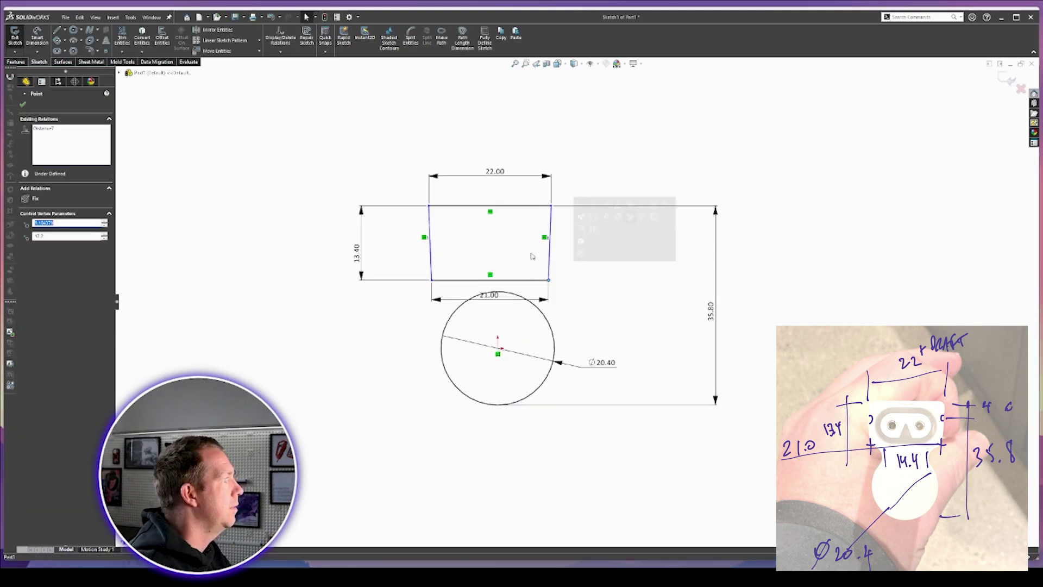
{"action": "right_click", "coordinate": [528, 206]}
{"action": "left_click", "coordinate": [546, 223]}
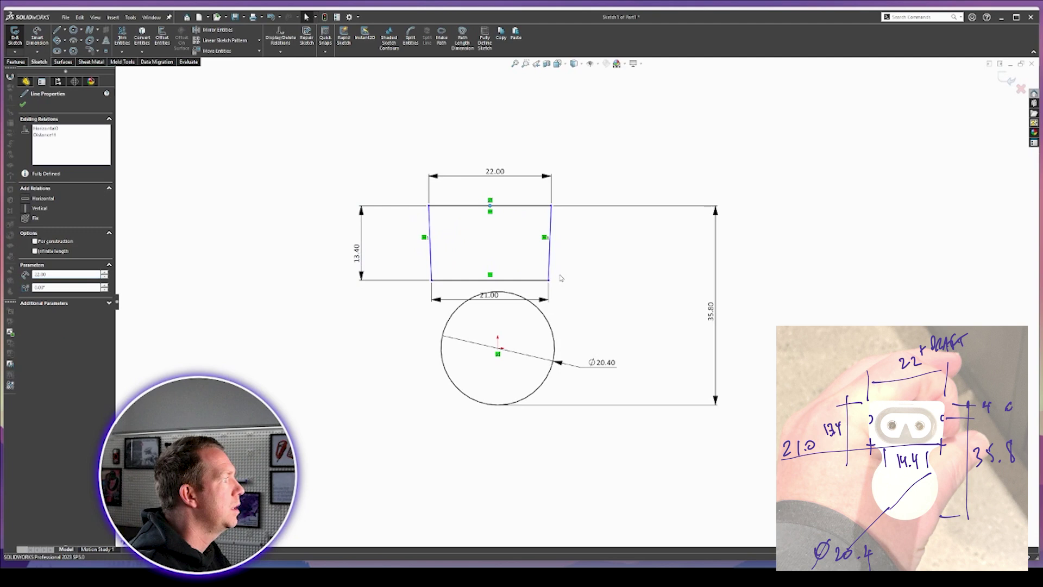
{"action": "left_click", "coordinate": [499, 349], "text": "ctrl"}
{"action": "left_click", "coordinate": [47, 254]}
{"action": "left_click", "coordinate": [285, 184]}
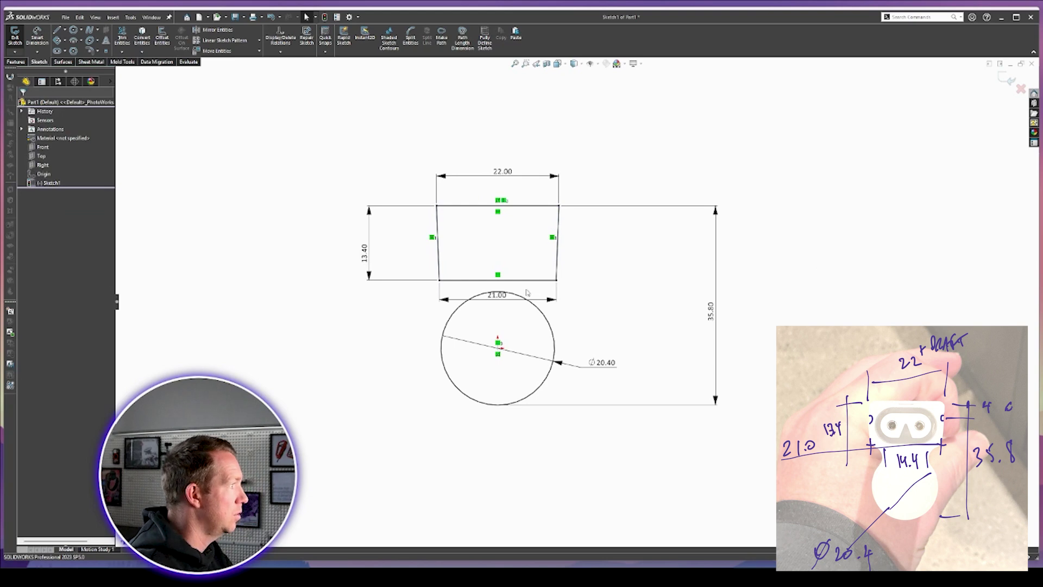
- Move the 21 mm width dimension inside the tapered outline, clear of the circle
{"action": "scroll", "coordinate": [473, 297], "scroll_direction": "down", "scroll_amount": 4}
{"action": "left_click_drag", "start_coordinate": [543, 304], "coordinate": [538, 228]}
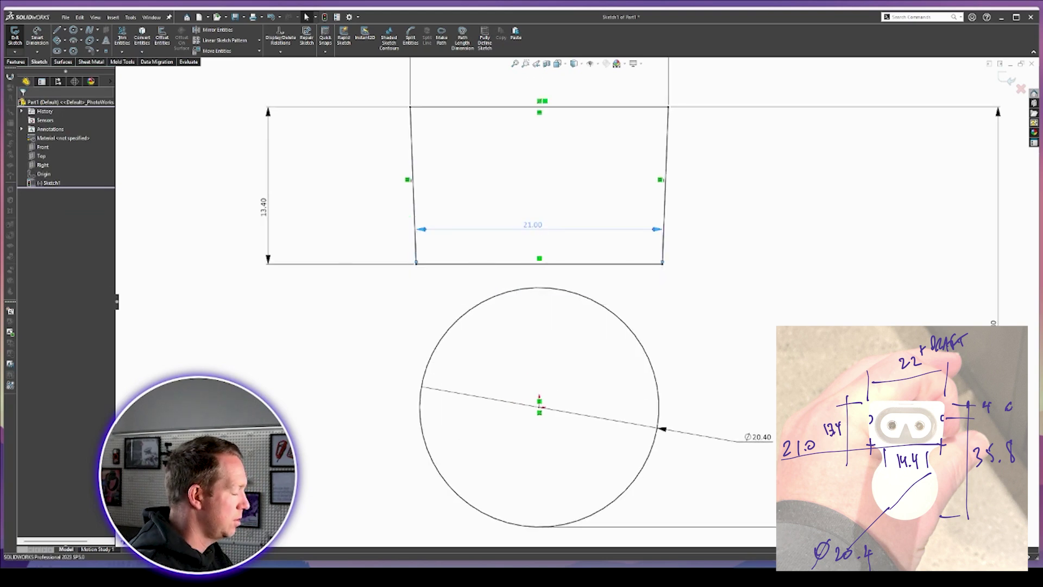
{"action": "left_click", "coordinate": [698, 307]}
- Sketch a short line and a tangent arc from the outline's lower-right corner to the circle, and make the arc tangent to the circle
{"action": "key", "text": "l"}
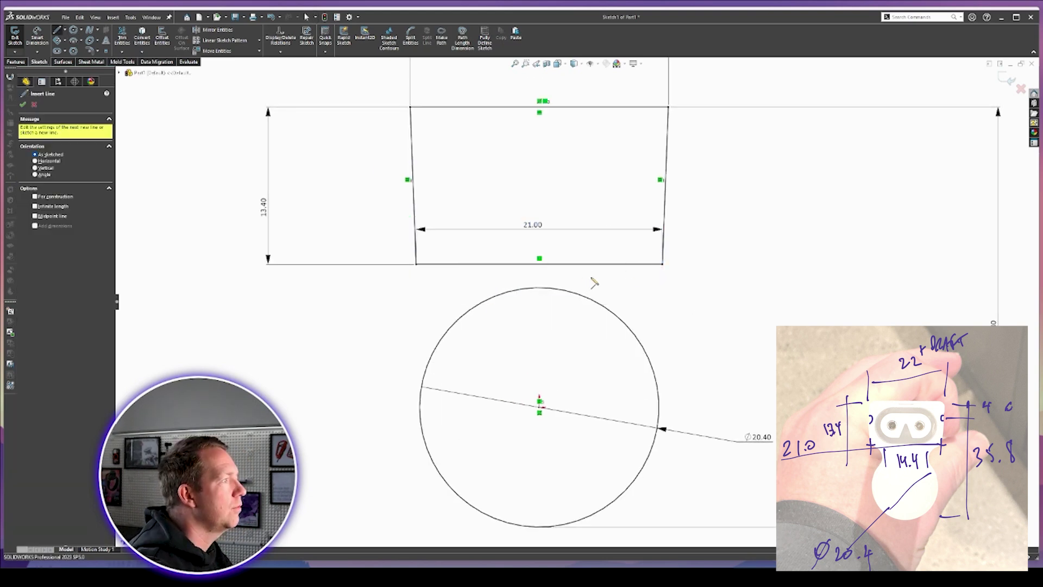
{"action": "left_click", "coordinate": [662, 265]}
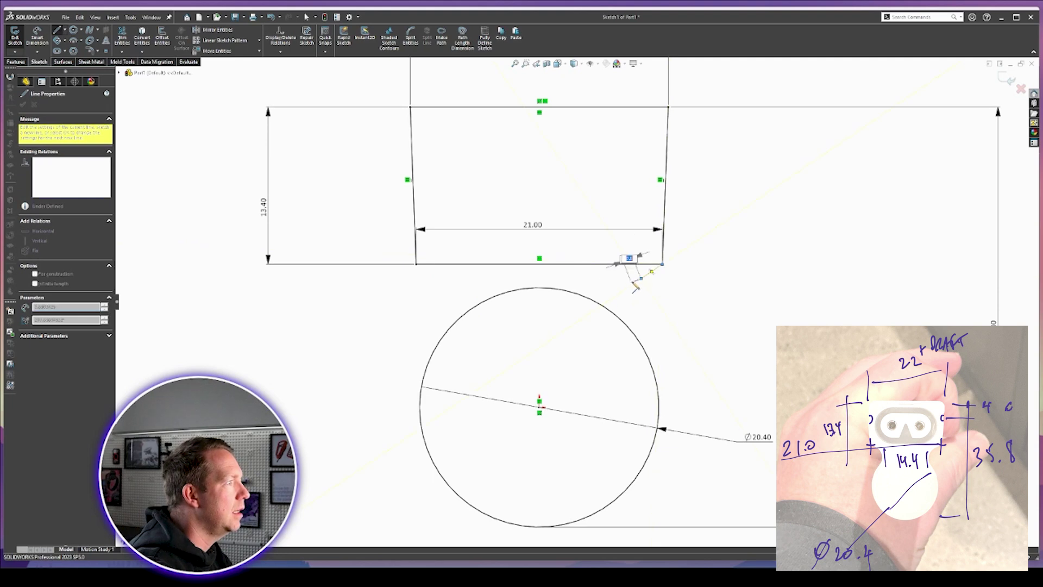
{"action": "left_click", "coordinate": [634, 334]}
{"action": "key", "text": "Escape"}
{"action": "left_click", "coordinate": [52, 254]}
{"action": "left_click", "coordinate": [771, 303]}
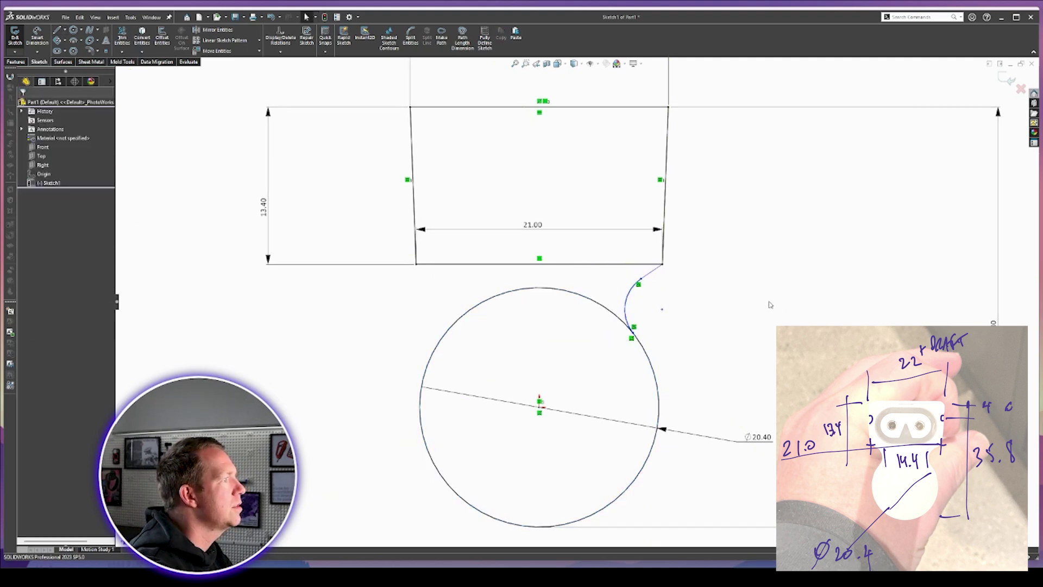
- Mirror the short neck line and arc about the Front plane
{"action": "scroll", "coordinate": [83, 162], "scroll_direction": "up", "scroll_amount": 6}
{"action": "left_click", "coordinate": [43, 147]}
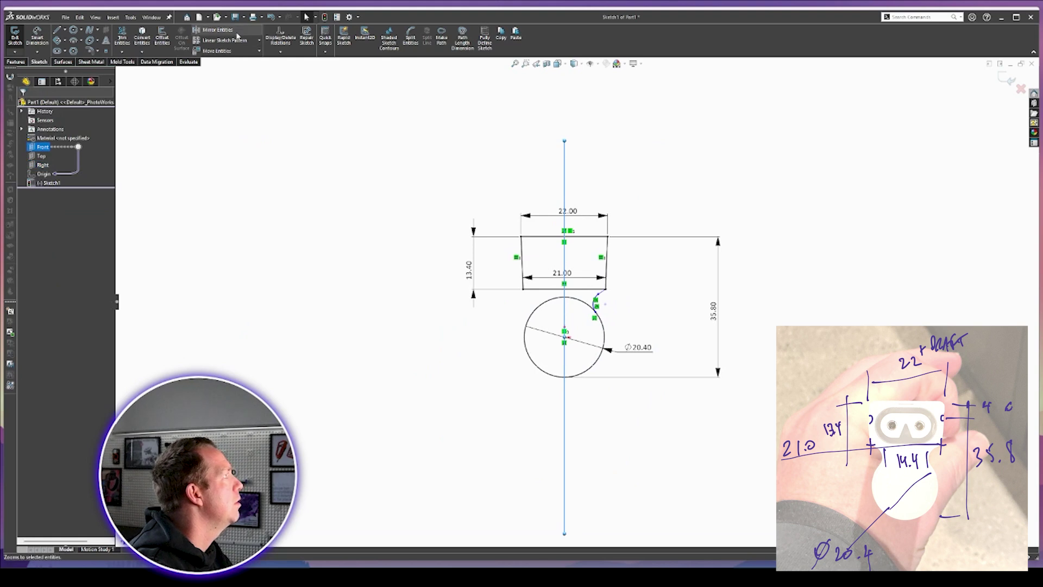
{"action": "left_click", "coordinate": [212, 30]}
- Trim away the circle's upper portion between the neck arcs and convert the tapered outline's lower edge to construction geometry
{"action": "scroll", "coordinate": [598, 302], "scroll_direction": "down", "scroll_amount": 5}
{"action": "scroll", "coordinate": [597, 303], "scroll_direction": "down", "scroll_amount": 1}
{"action": "left_click_drag", "start_coordinate": [614, 307], "coordinate": [570, 281]}
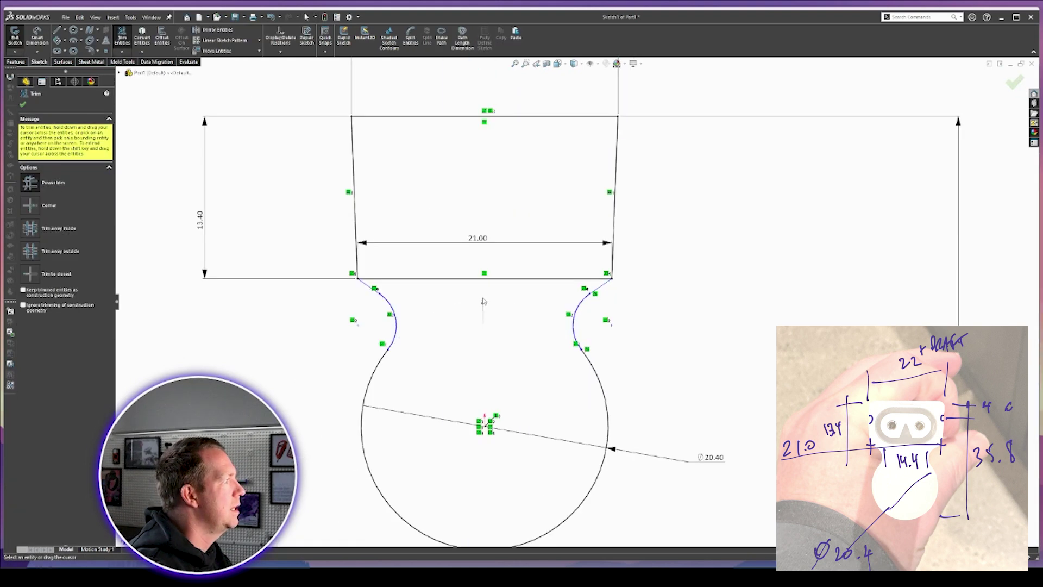
{"action": "key", "text": "Escape"}
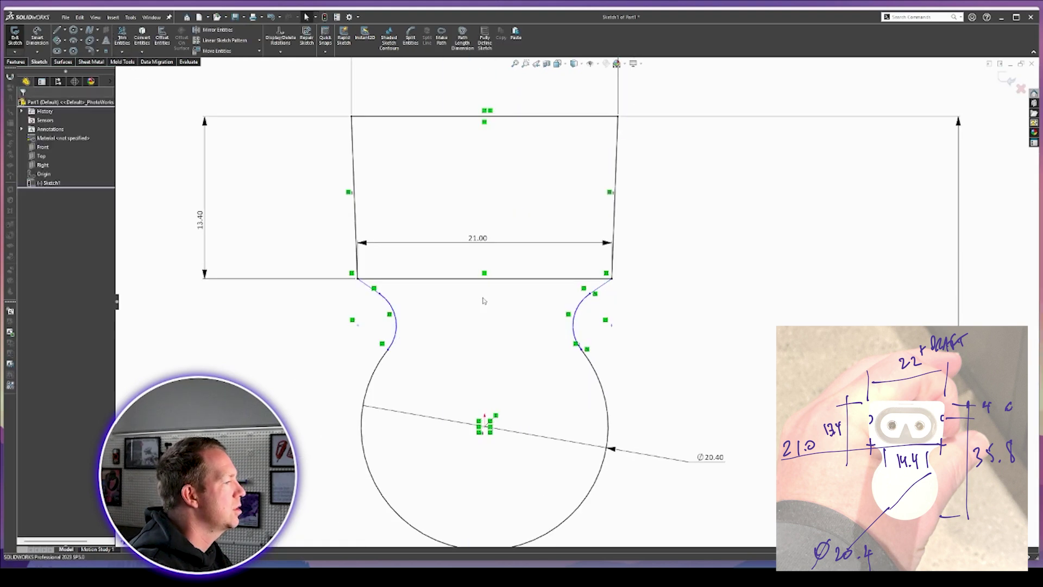
{"action": "left_click", "coordinate": [532, 279]}
{"action": "left_click", "coordinate": [53, 241]}
- Dimension the narrowest width between the two neck arcs as 14.4 mm
{"action": "key", "text": "d"}
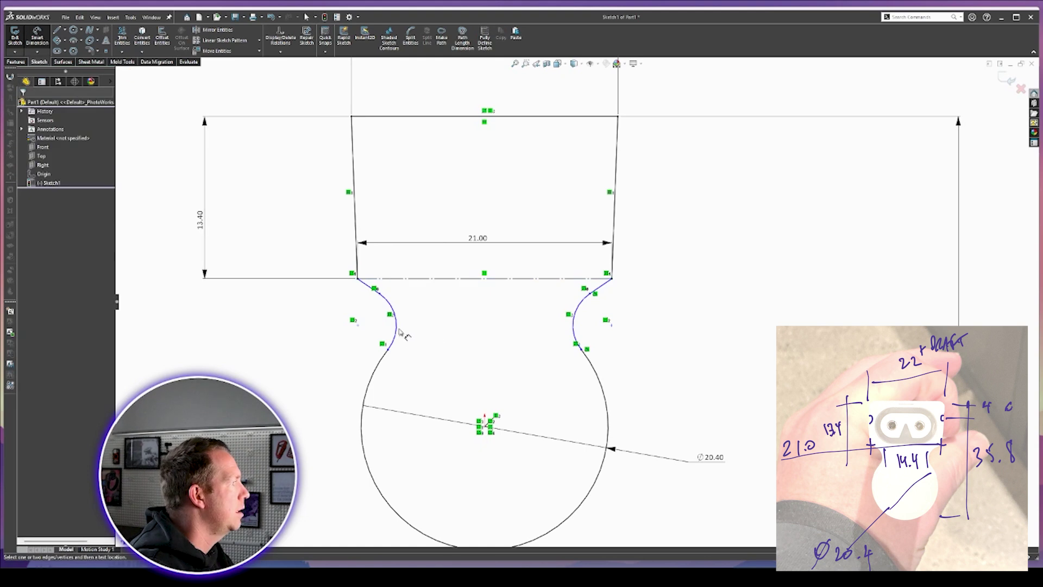
{"action": "left_click", "coordinate": [398, 332]}
{"action": "left_click", "coordinate": [572, 328]}
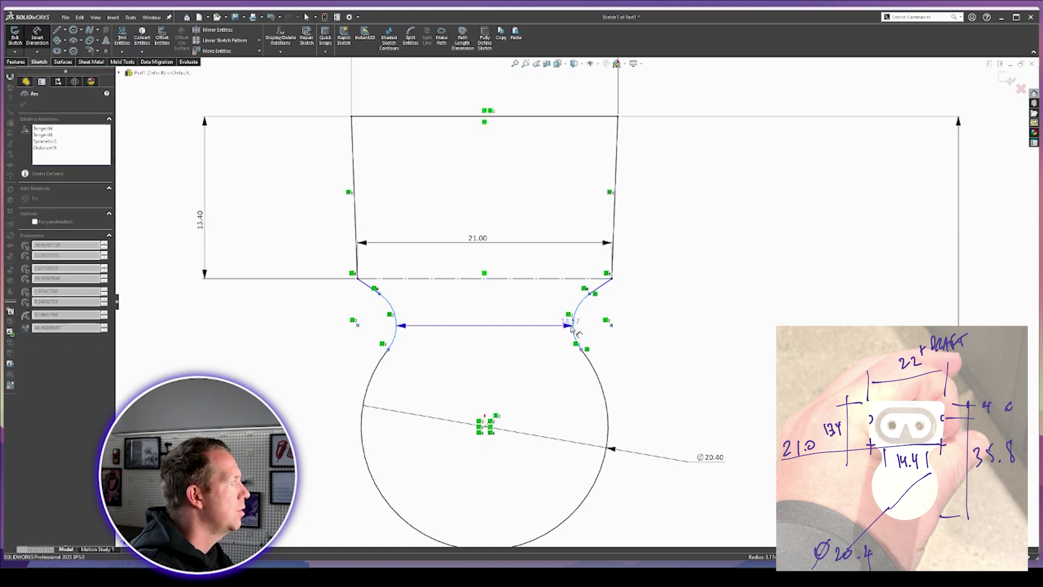
{"action": "left_click", "coordinate": [502, 362]}
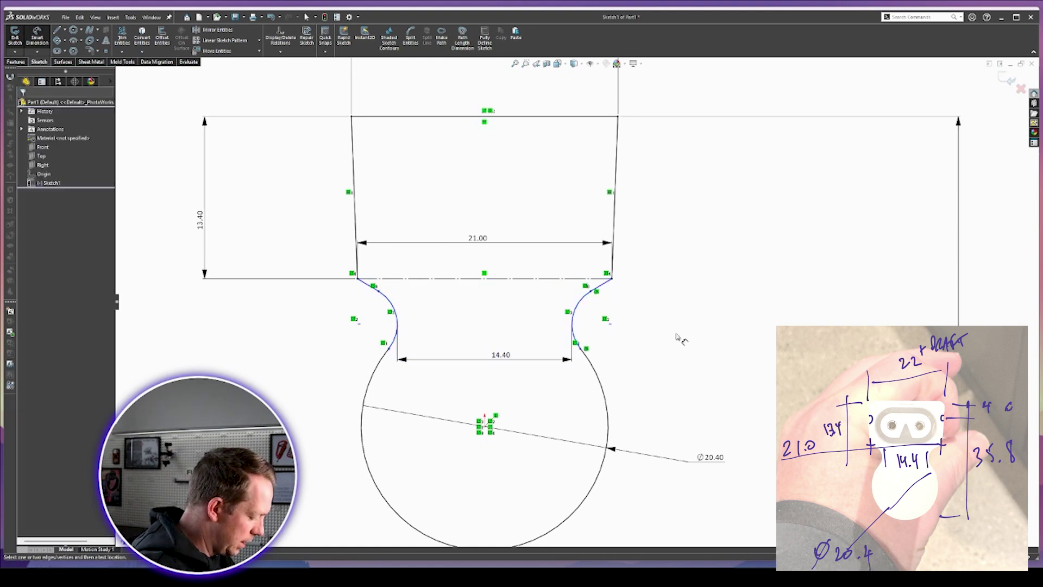
- Shift the right neck arc's upper endpoint down towards the neck and dimension the arc's radius as 3.5 mm
{"action": "scroll", "coordinate": [539, 333], "scroll_direction": "down", "scroll_amount": 2}
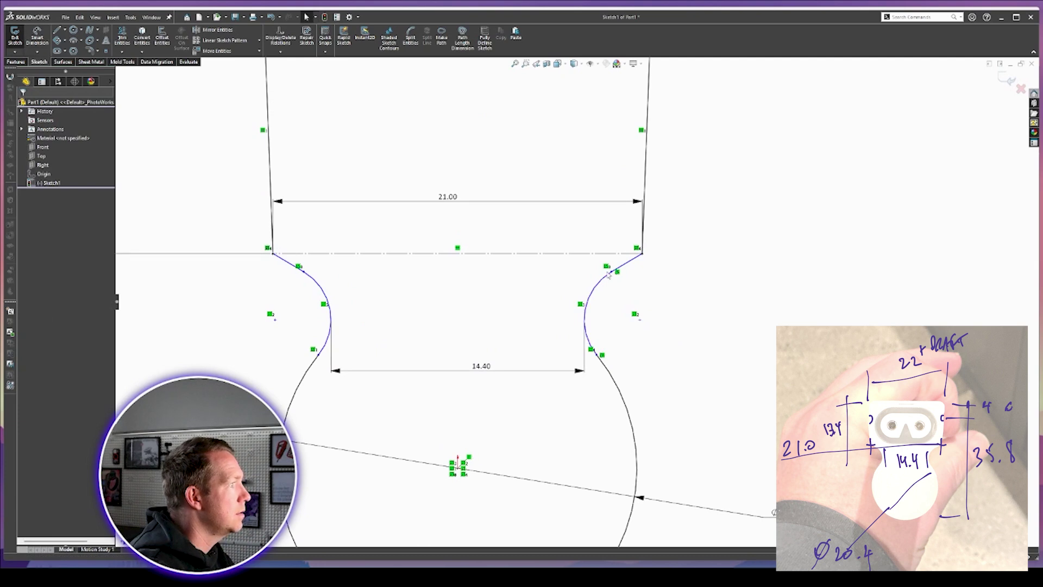
{"action": "mouse_move", "coordinate": [616, 271]}
{"action": "left_mouse_down"}
{"action": "mouse_move", "coordinate": [602, 298]}
{"action": "mouse_move", "coordinate": [601, 285]}
{"action": "left_mouse_up"}
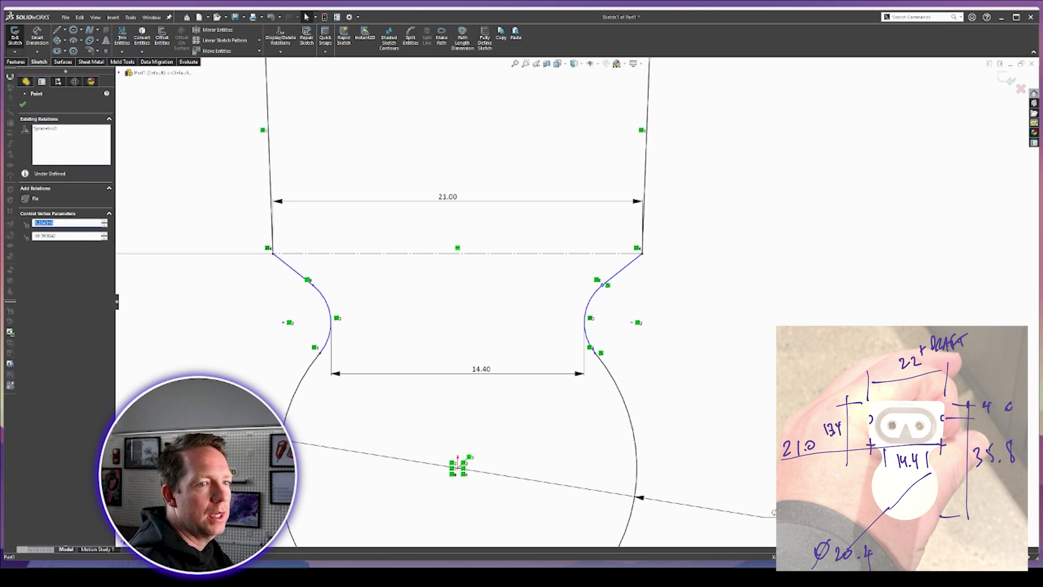
{"action": "right_click_drag", "start_coordinate": [661, 366], "coordinate": [693, 227]}
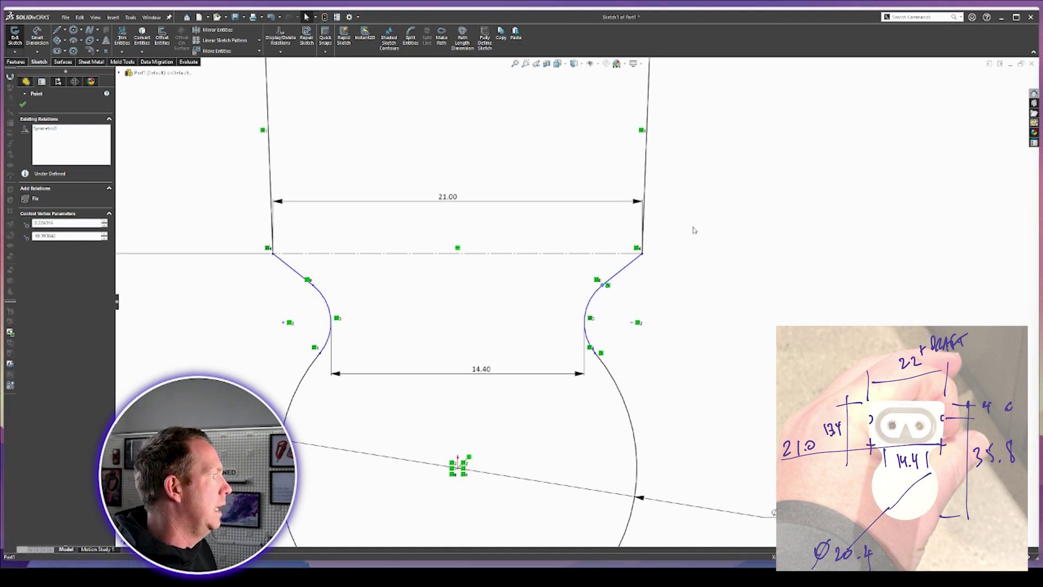
{"action": "left_click", "coordinate": [595, 294]}
{"action": "left_click", "coordinate": [727, 324]}
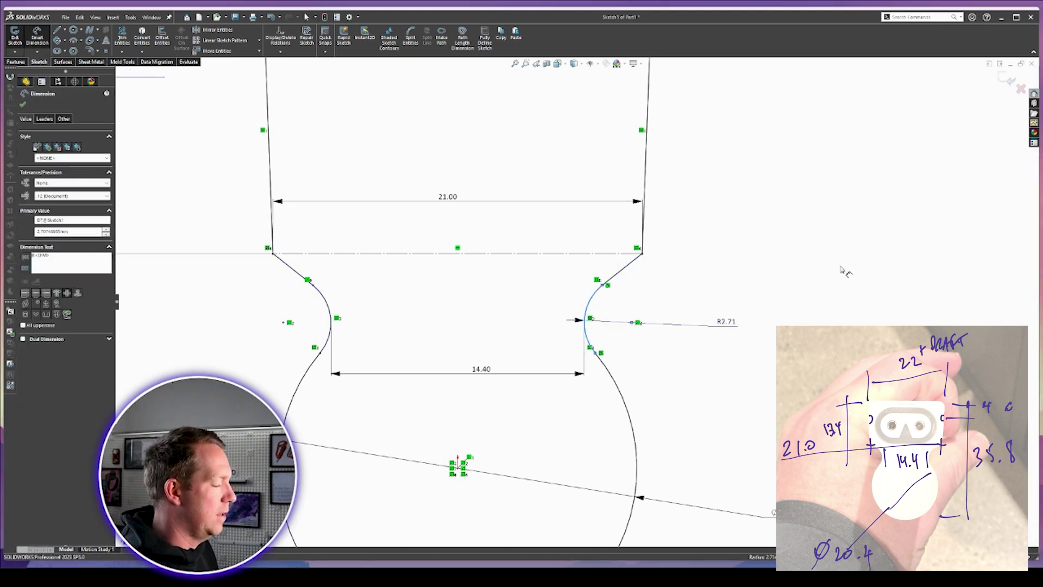
{"action": "type", "text": "3.5"}
{"action": "key", "text": "Return"}
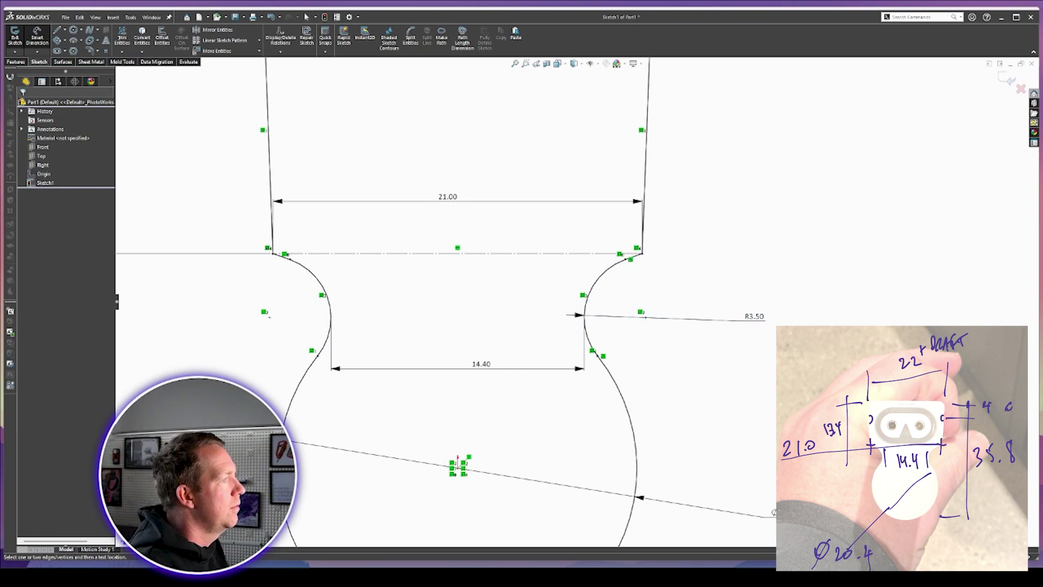
- Set the neck arc's radius to 3.2 mm
{"action": "left_click", "coordinate": [762, 316]}
{"action": "type", "text": "3"}
{"action": "key", "text": "Return"}
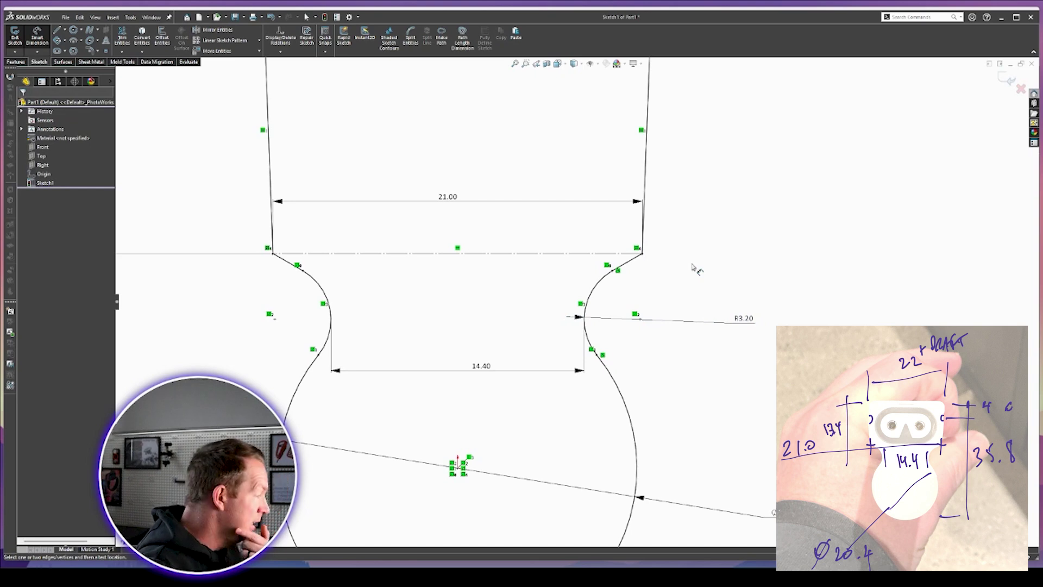
- Fillet both upper corners of the tapered head with a 2 mm radius, allowing the affected relations to be deleted
{"action": "key", "text": "f"}
{"action": "left_click", "coordinate": [91, 50]}
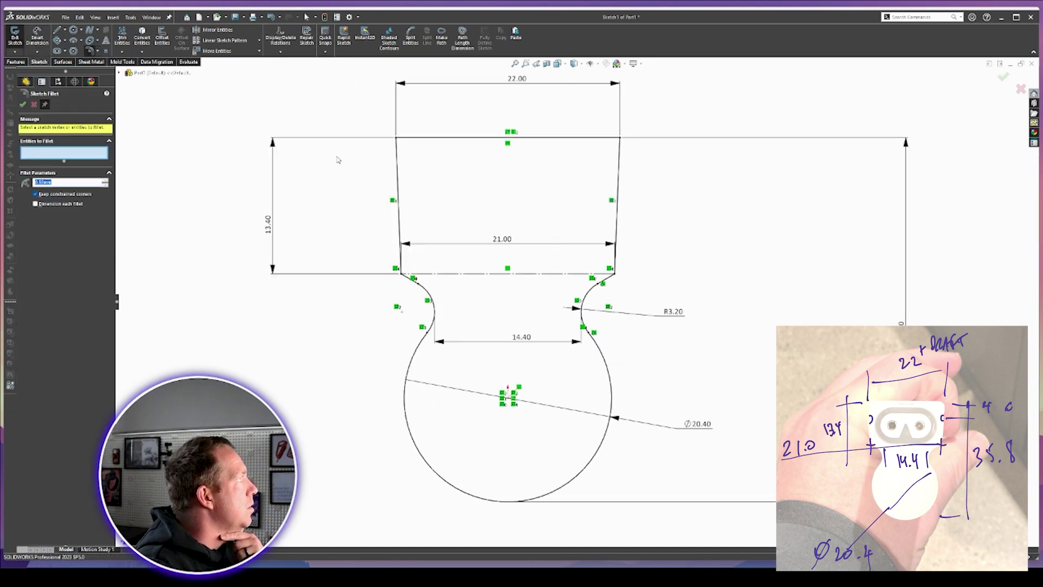
{"action": "left_click_drag", "start_coordinate": [376, 114], "coordinate": [696, 170]}
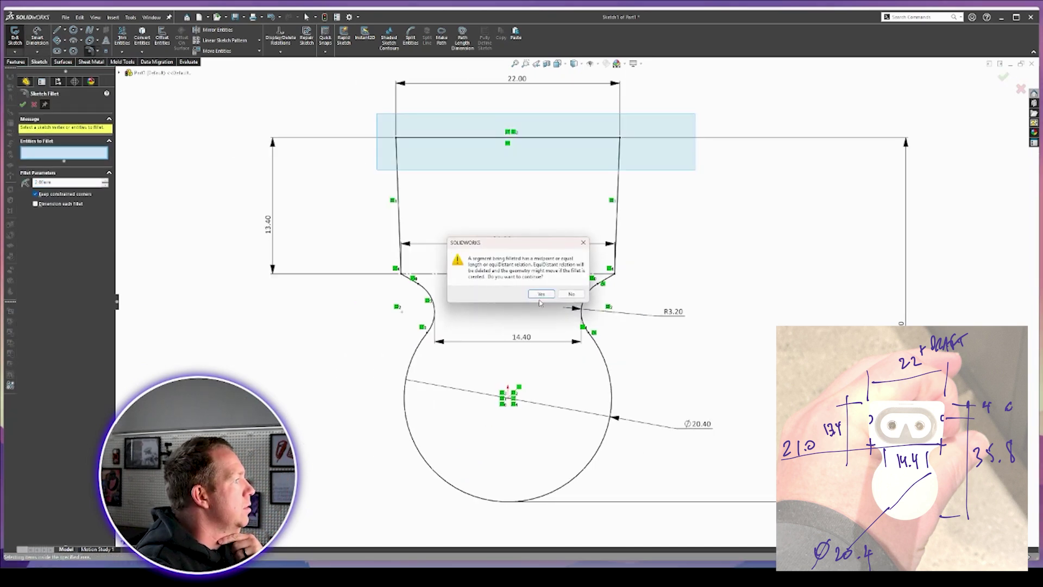
{"action": "left_click", "coordinate": [541, 294]}
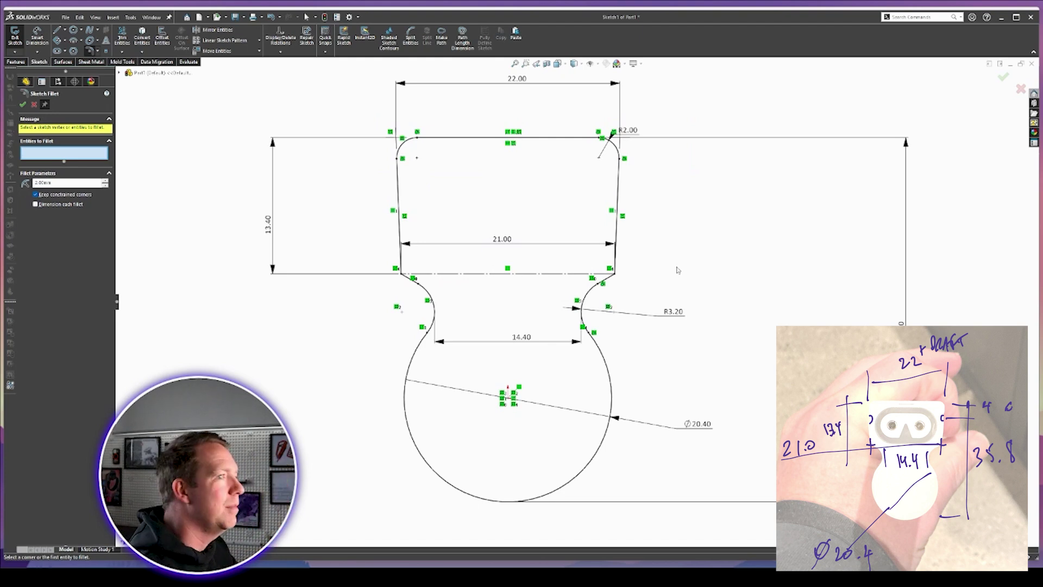
{"action": "key", "text": "Escape"}
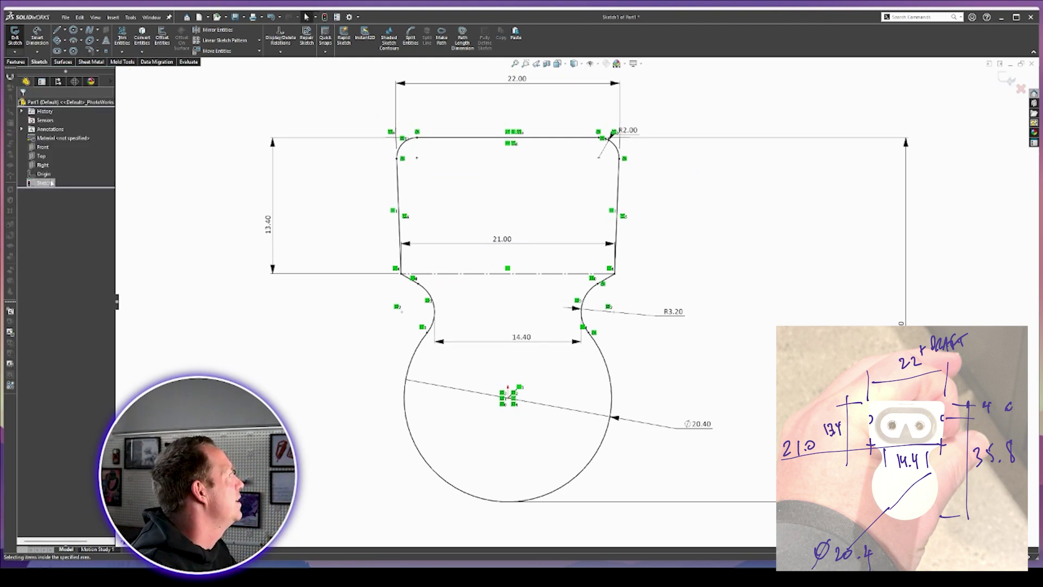
- Fillet the two lower corners where the head meets the neck with a 2 mm radius
{"action": "left_click", "coordinate": [90, 50]}
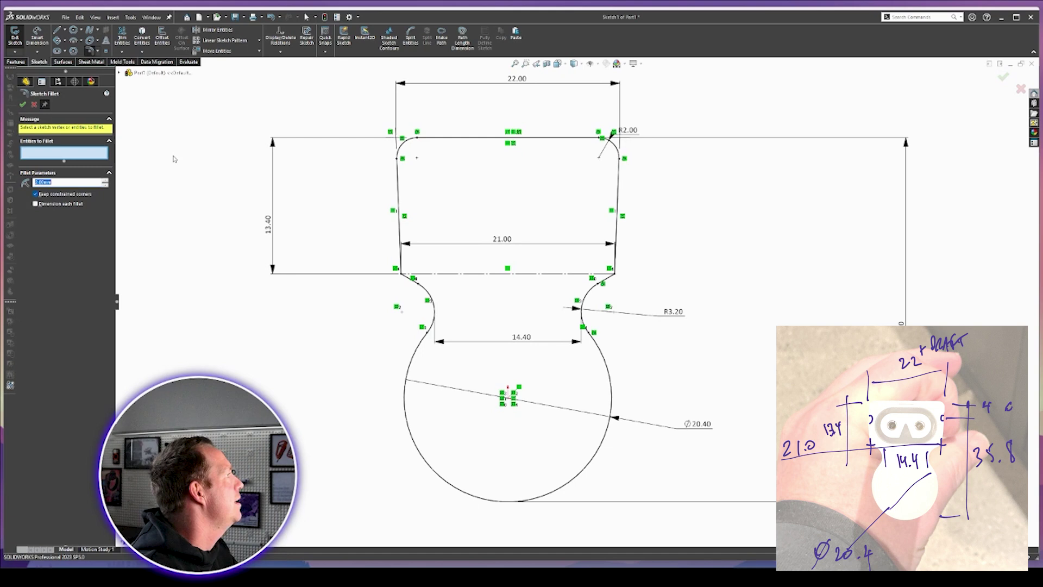
{"action": "scroll", "coordinate": [417, 275], "scroll_direction": "down", "scroll_amount": 5}
{"action": "left_click", "coordinate": [415, 282]}
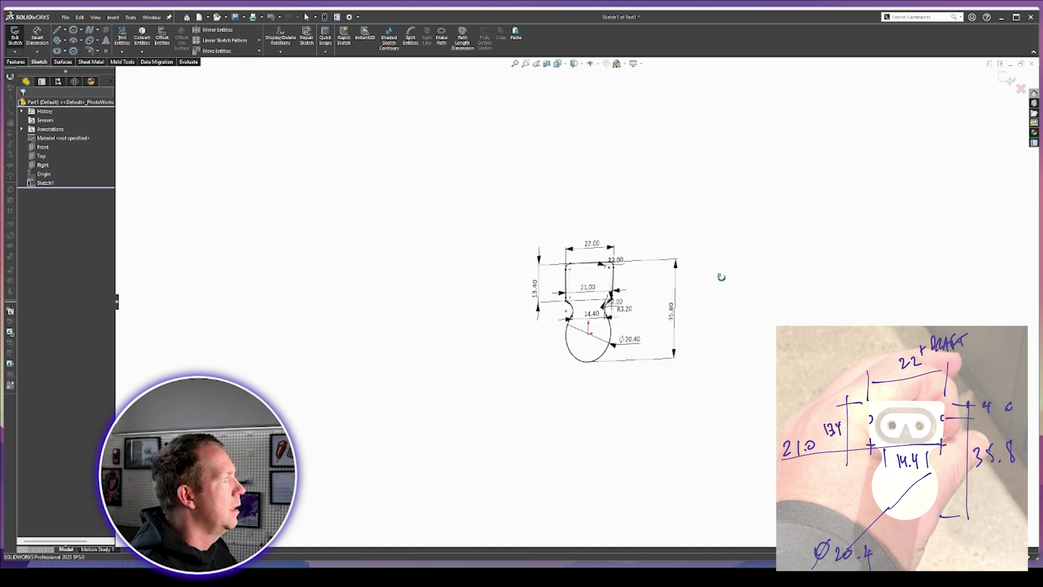
- Extrude the profile 100 mm in total as a mid-plane boss
{"action": "middle_click_drag", "start_coordinate": [722, 278], "coordinate": [730, 299]}
{"action": "left_click", "coordinate": [18, 63]}
{"action": "left_click", "coordinate": [19, 37]}
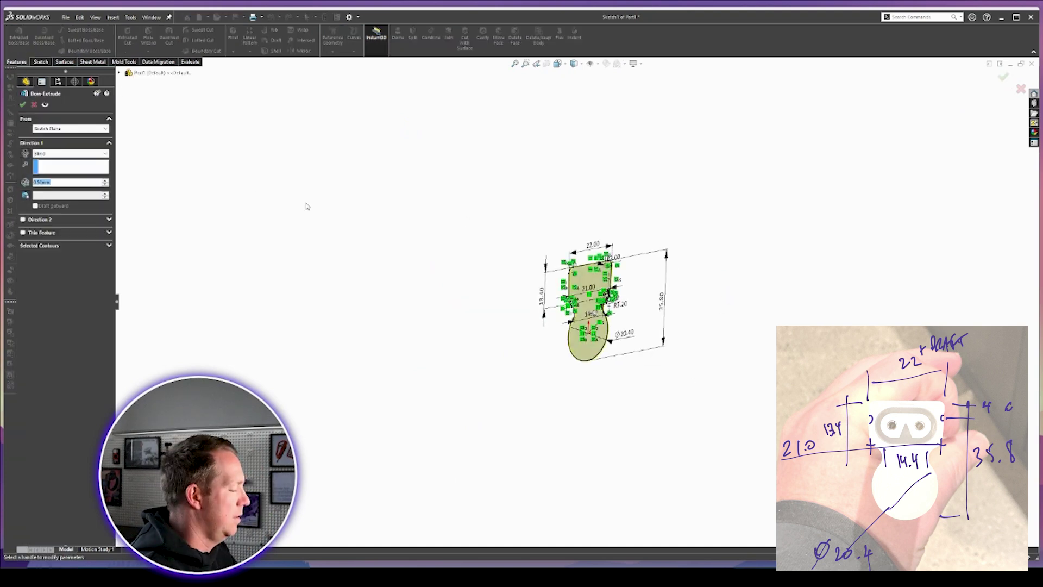
{"action": "type", "text": "100"}
{"action": "key", "text": "Return"}
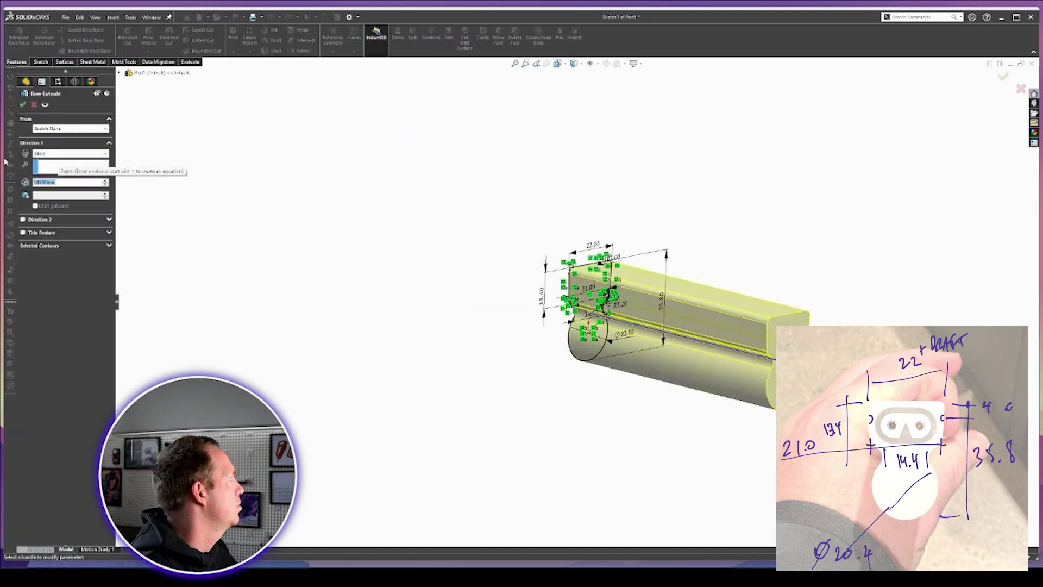
{"action": "left_click", "coordinate": [55, 153]}
{"action": "left_click", "coordinate": [47, 194]}
{"action": "left_click", "coordinate": [23, 104]}
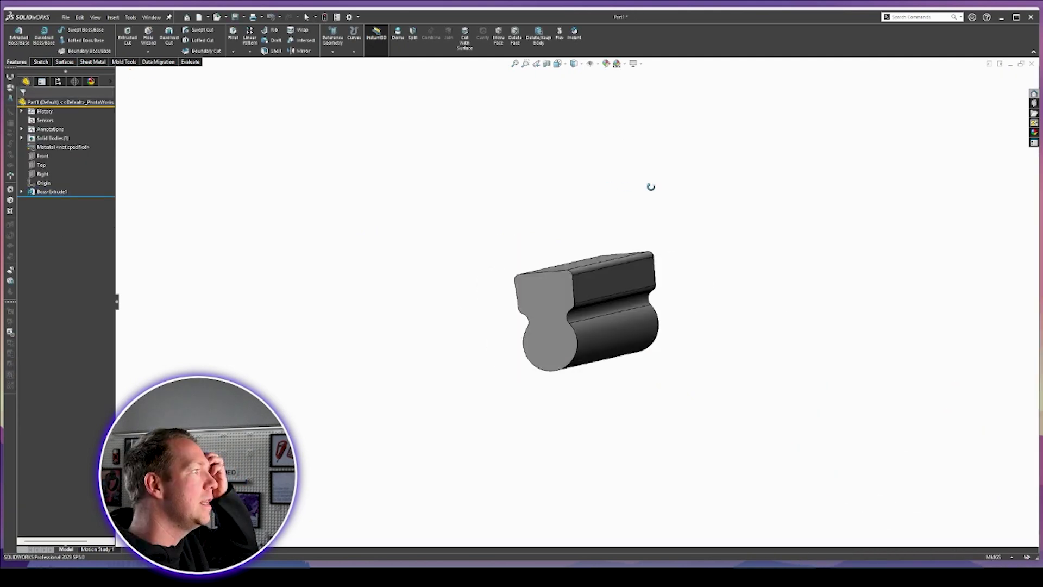
{"action": "middle_click_drag", "start_coordinate": [651, 186], "coordinate": [727, 207]}
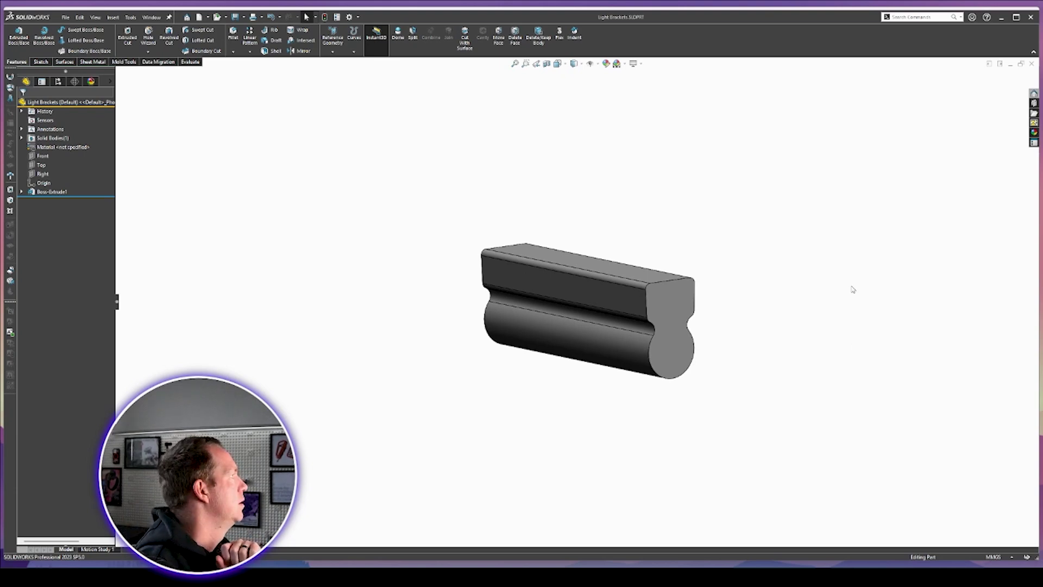
- Open the extrusion's profile sketch for editing, viewed normal to its plane
{"action": "scroll", "coordinate": [700, 298], "scroll_direction": "down", "scroll_amount": 5}
{"action": "left_click", "coordinate": [571, 298]}
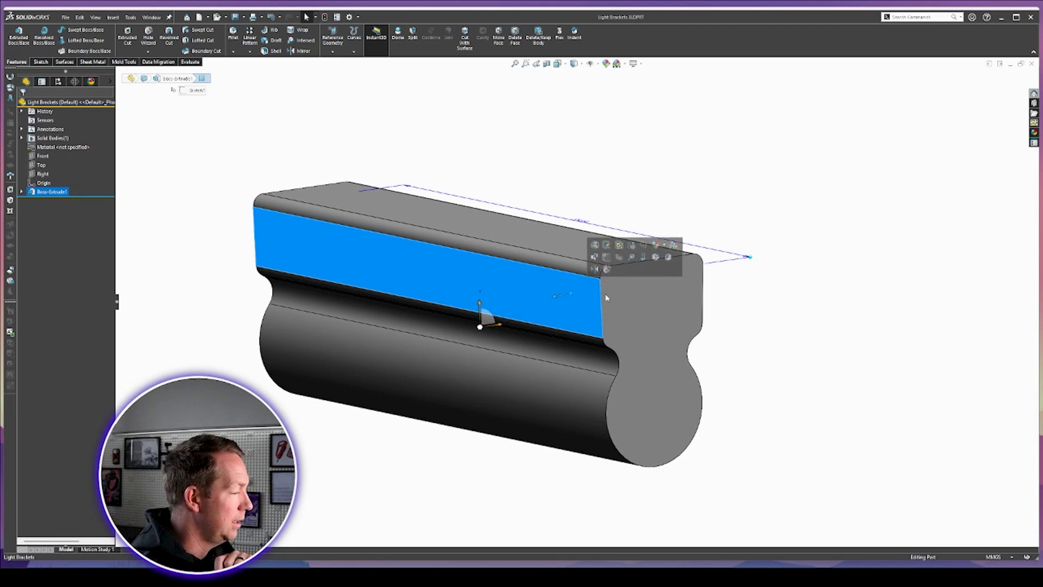
{"action": "key", "text": "Escape"}
{"action": "left_click", "coordinate": [21, 192]}
{"action": "left_click", "coordinate": [54, 201]}
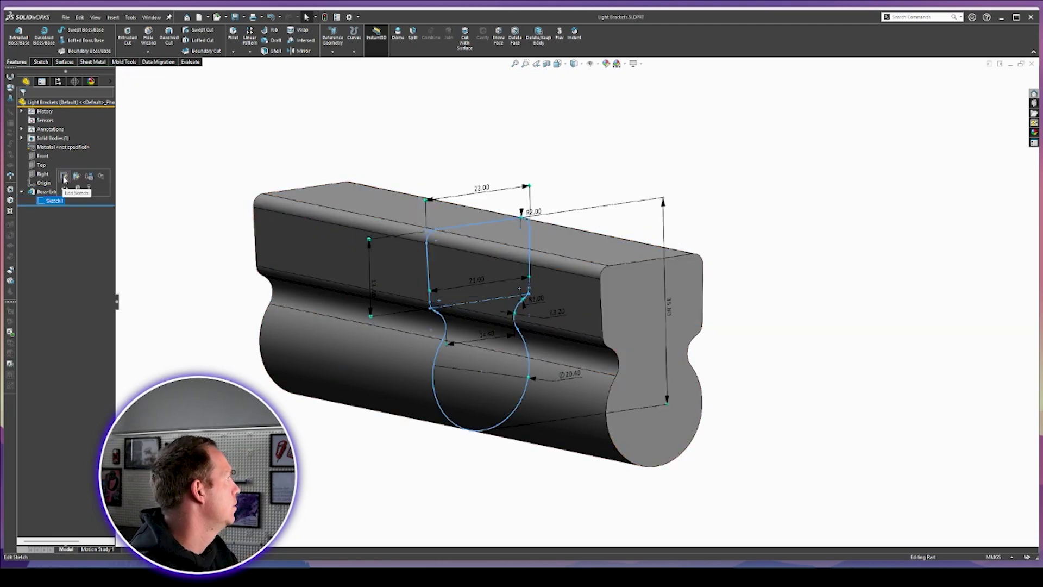
{"action": "left_click", "coordinate": [67, 177]}
{"action": "key", "text": "space"}
{"action": "left_click", "coordinate": [580, 251]}
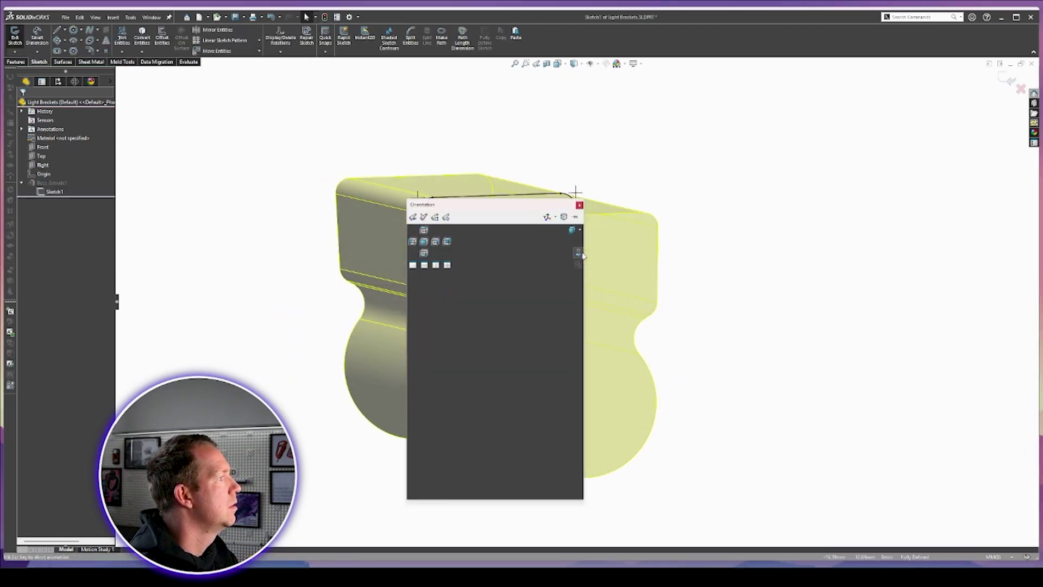
- Draw a 2 mm diameter circle centred on the head's right edge, about 4.3 mm below the top edge
{"action": "key", "text": "c"}
{"action": "left_click", "coordinate": [573, 250]}
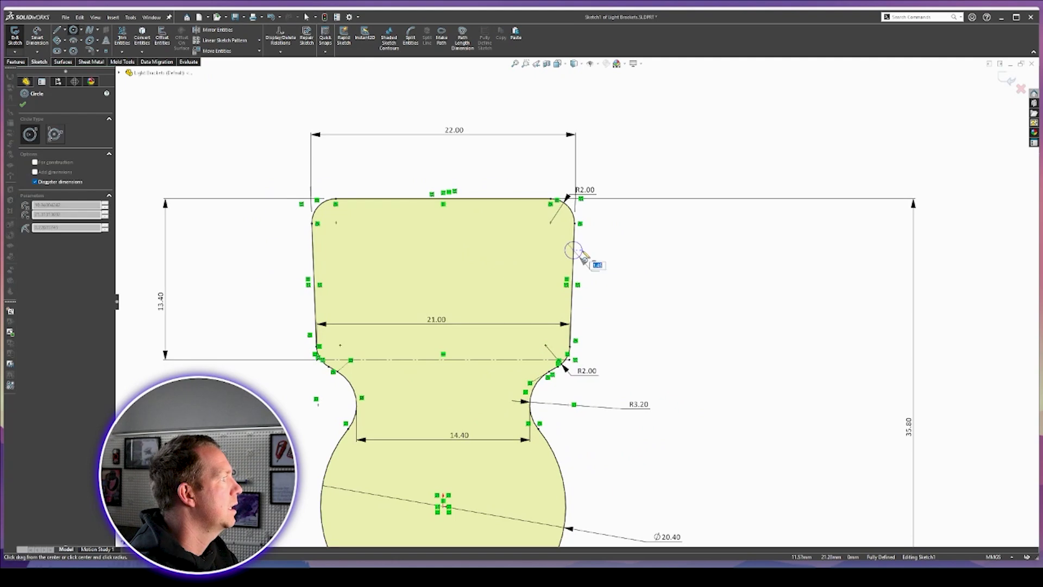
{"action": "type", "text": "2"}
{"action": "key", "text": "Return"}
{"action": "key", "text": "Escape"}
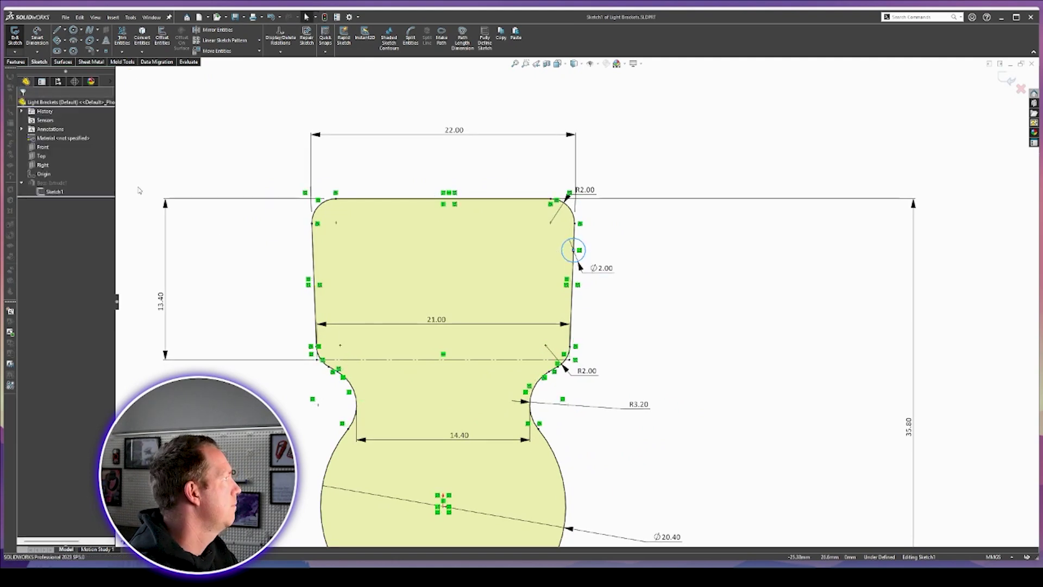
- Mirror the circle about the Front plane and dimension the original circle's centre 4 mm below the head's top edge
{"action": "left_click", "coordinate": [37, 158]}
{"action": "key", "text": "m"}
{"action": "left_click", "coordinate": [578, 261]}
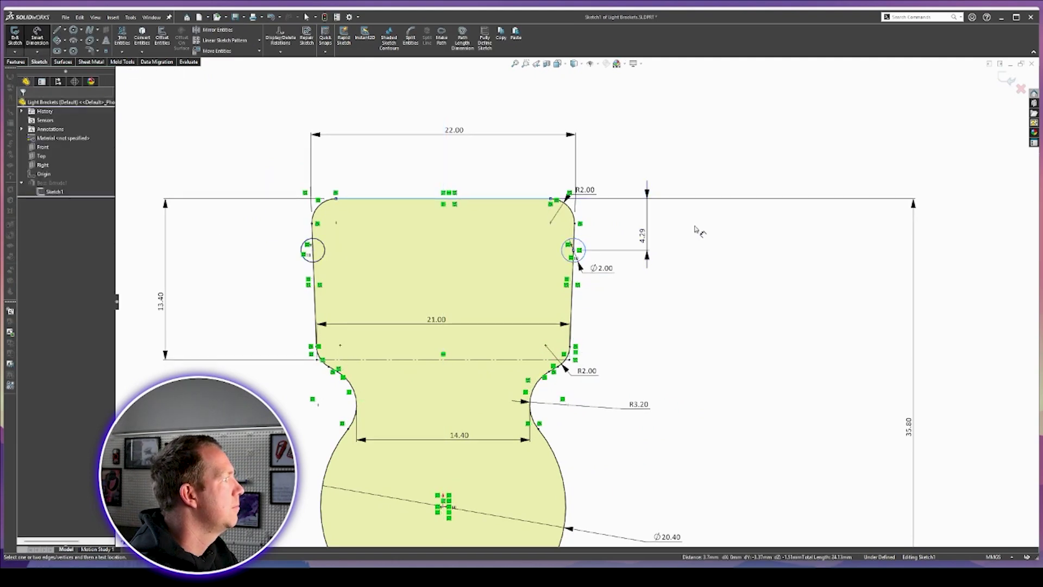
- Exit the sketch and redefine the extrusion's contours as the head region without the circles plus the neck and base region
{"action": "left_click", "coordinate": [1004, 83]}
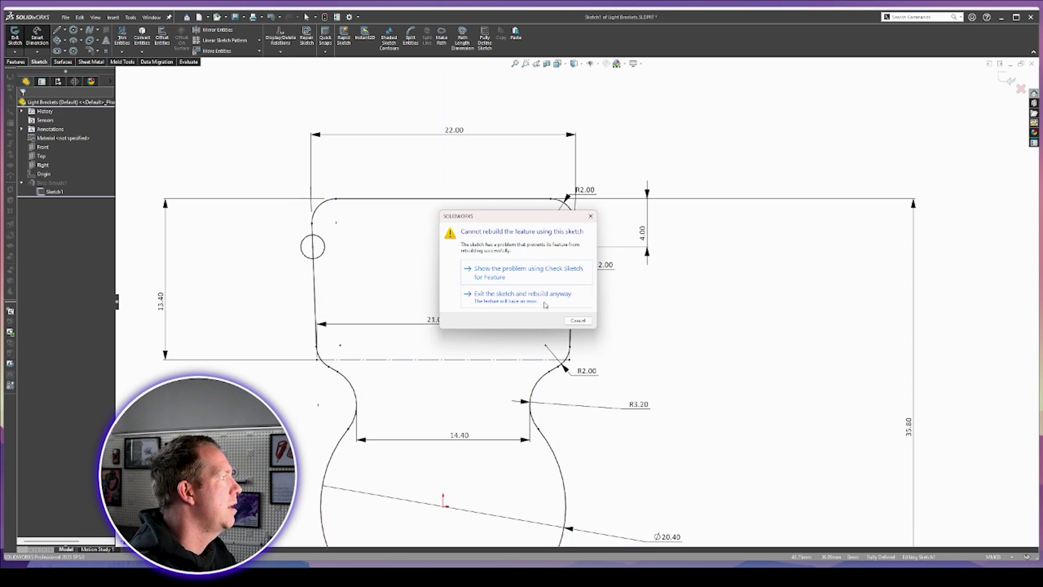
{"action": "left_click", "coordinate": [546, 298]}
{"action": "left_click", "coordinate": [57, 183]}
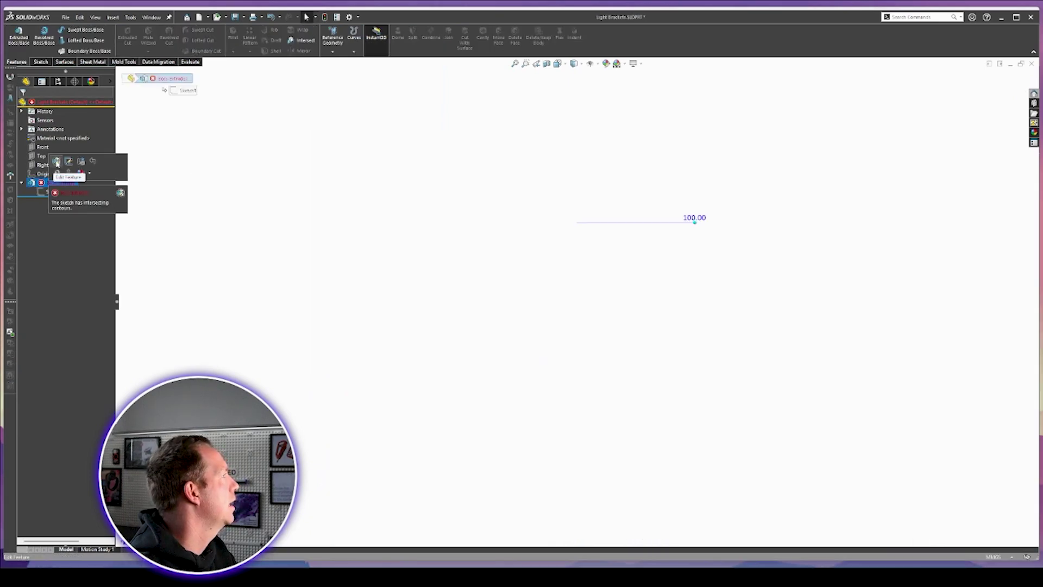
{"action": "left_click", "coordinate": [57, 162]}
{"action": "left_click", "coordinate": [401, 249]}
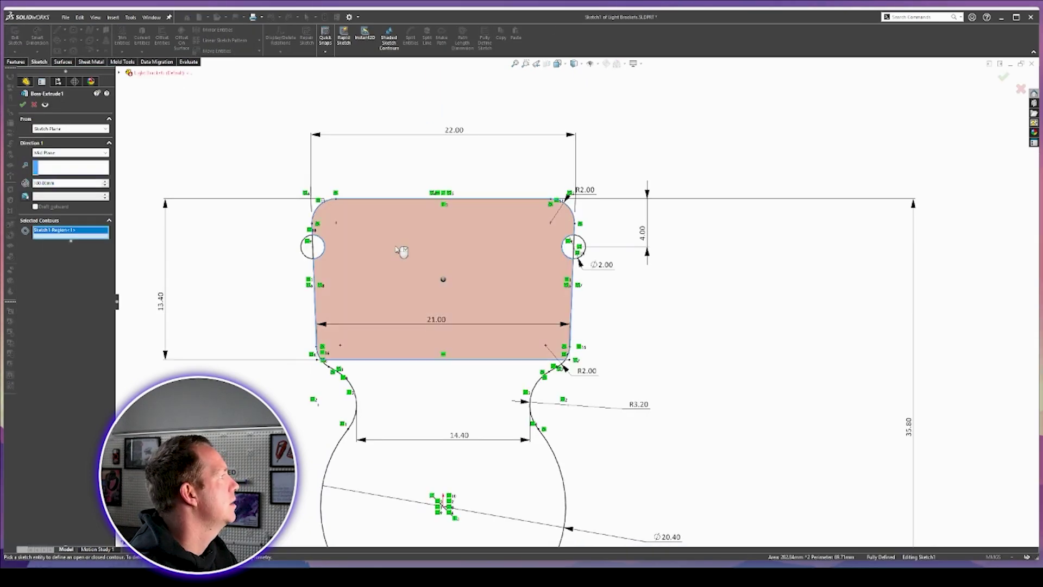
{"action": "left_click", "coordinate": [397, 391]}
{"action": "key", "text": "Return"}
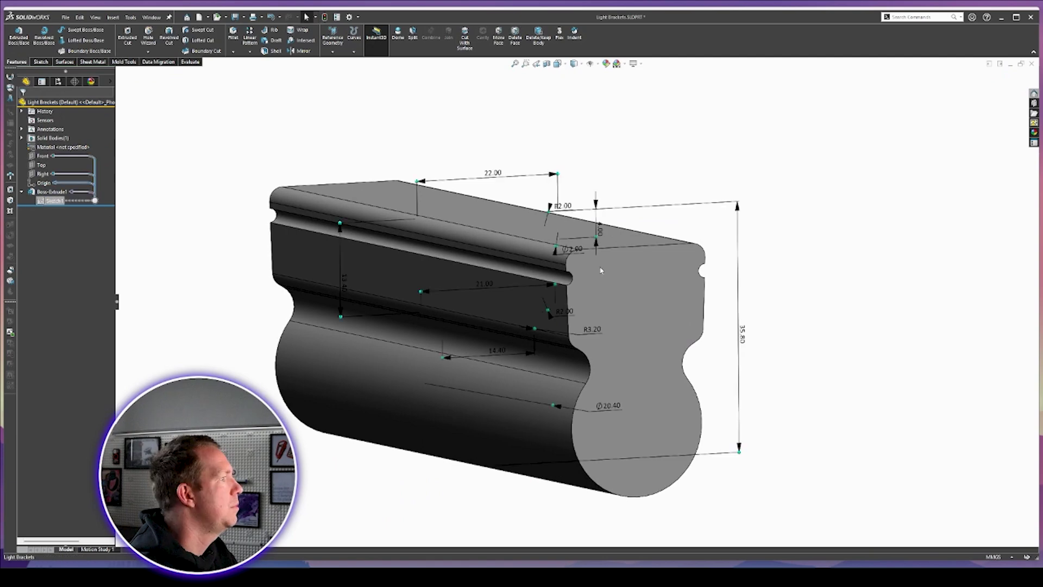
{"action": "left_click", "coordinate": [877, 300]}
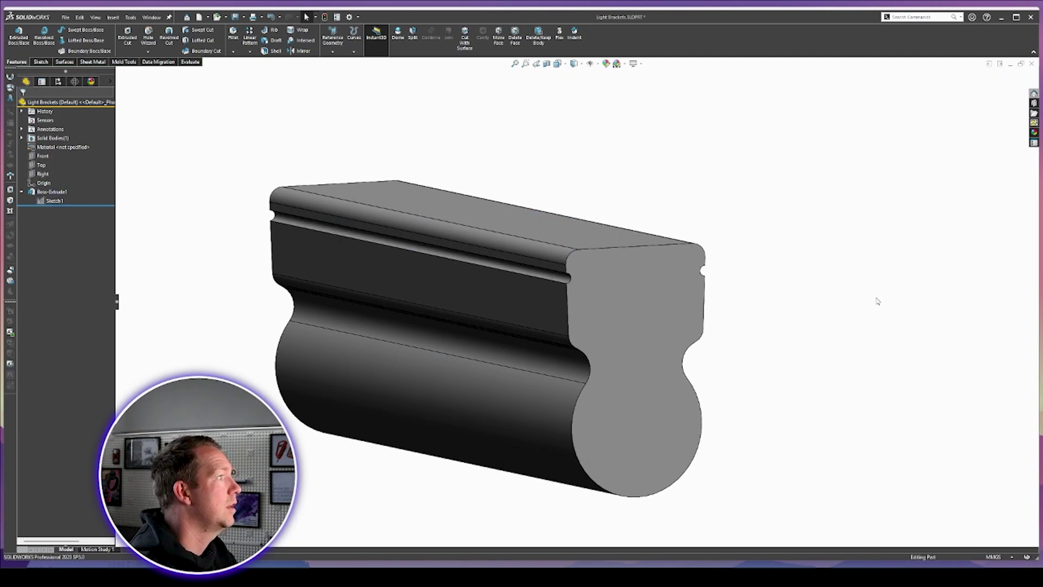
- Start a new sketch on the Right plane, viewed normal to it
{"action": "middle_click_drag", "start_coordinate": [877, 300], "coordinate": [706, 363]}
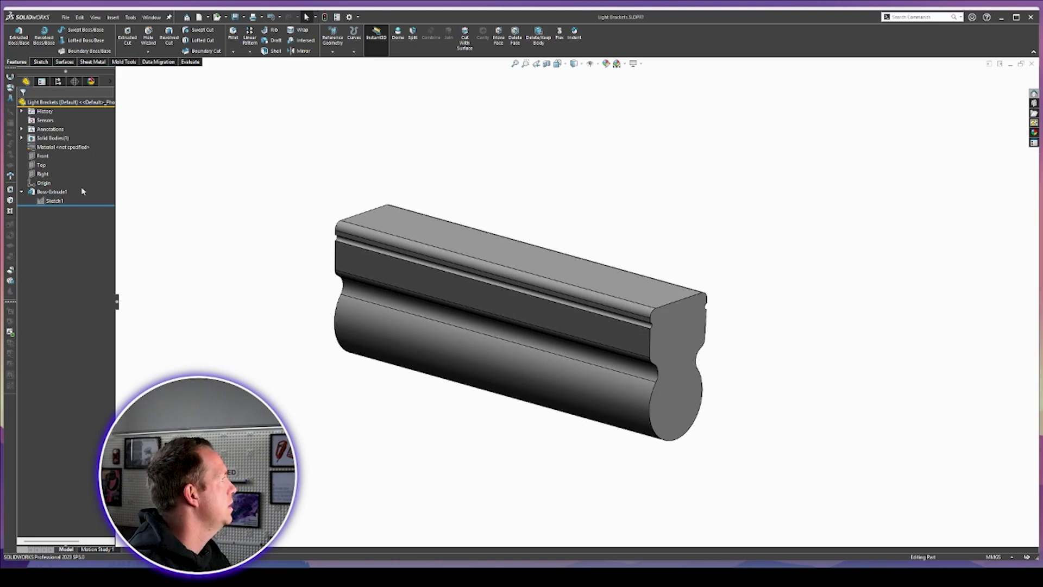
{"action": "left_click", "coordinate": [22, 192]}
{"action": "left_click", "coordinate": [43, 174]}
{"action": "left_click", "coordinate": [55, 153]}
{"action": "key", "text": "space"}
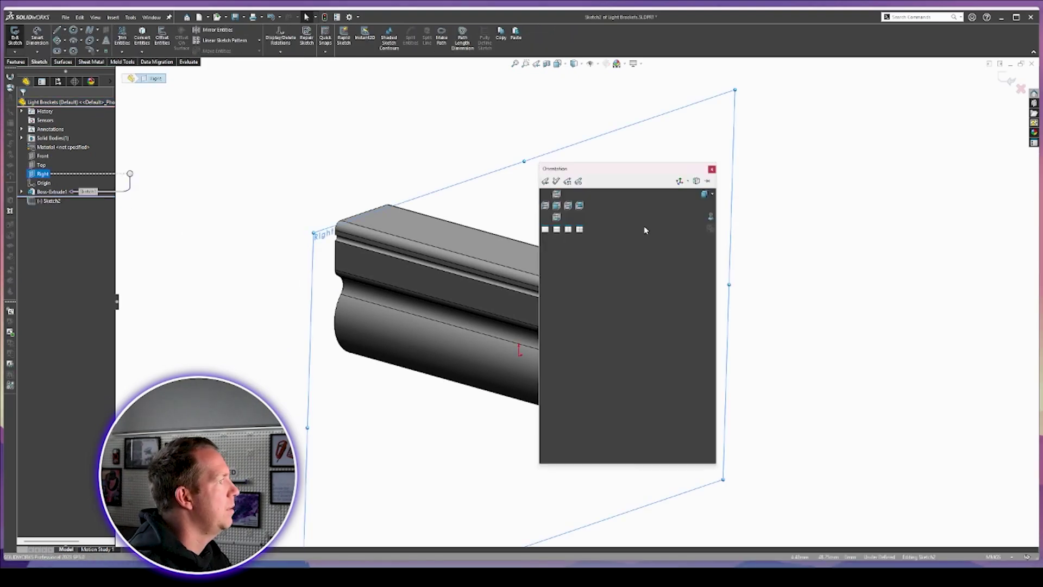
{"action": "left_click", "coordinate": [710, 218]}
{"action": "scroll", "coordinate": [644, 205], "scroll_direction": "down", "scroll_amount": 3}
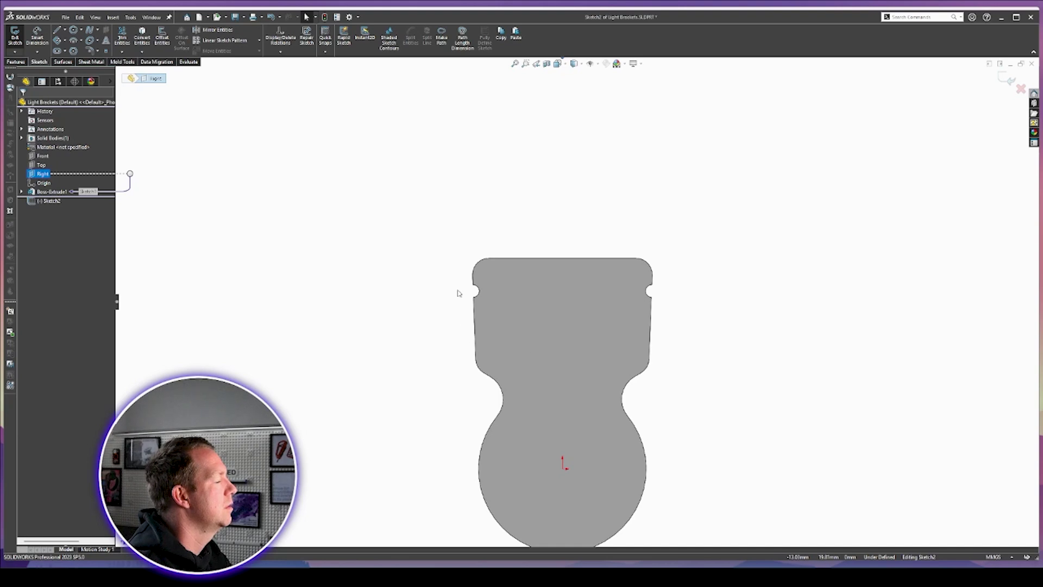
{"action": "scroll", "coordinate": [700, 347], "scroll_direction": "up", "scroll_amount": 2}
{"action": "scroll", "coordinate": [701, 346], "scroll_direction": "down", "scroll_amount": 2}
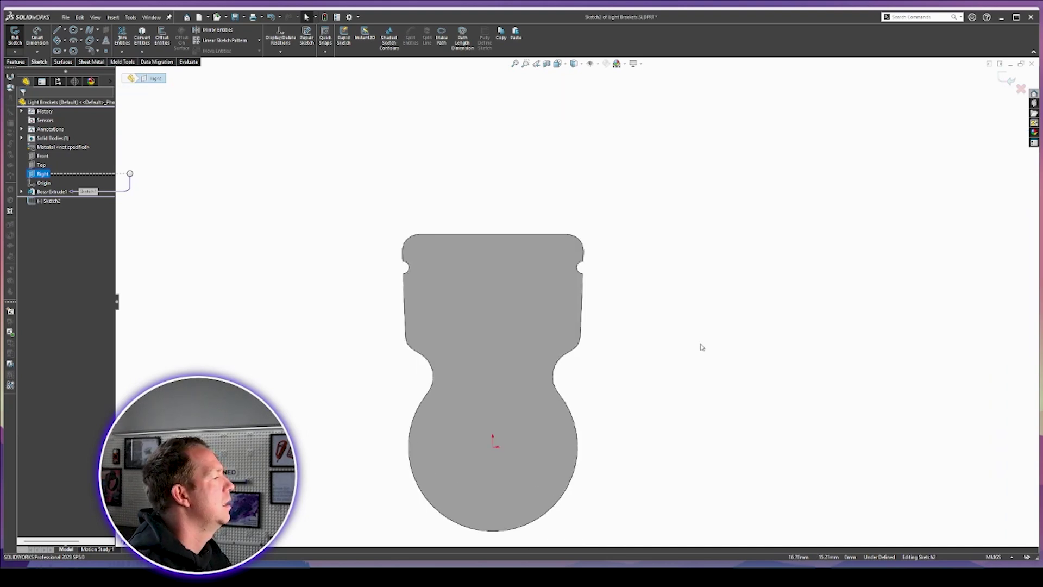
{"action": "left_click", "coordinate": [701, 347]}
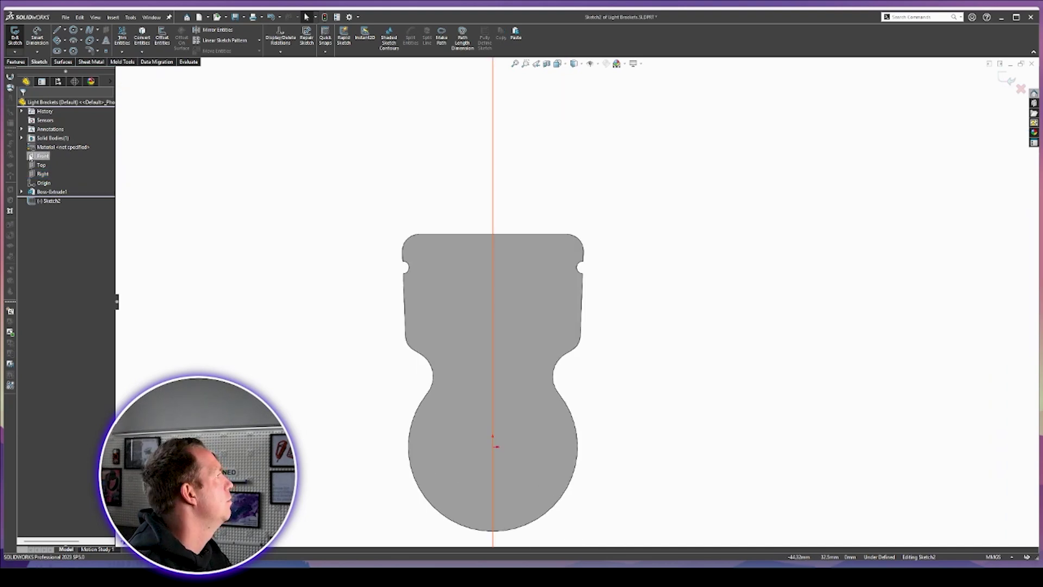
- Convert the tangent chain of edges below the grooves into sketch entities and delete its left side and base arc
{"action": "right_click", "coordinate": [581, 312]}
{"action": "left_click", "coordinate": [602, 330]}
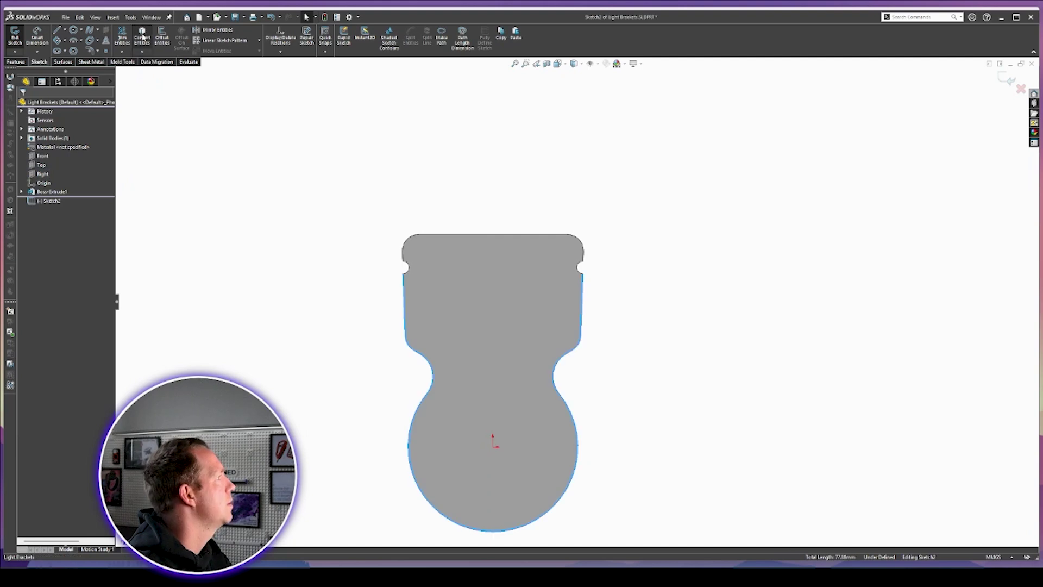
{"action": "left_click", "coordinate": [143, 37]}
{"action": "scroll", "coordinate": [561, 396], "scroll_direction": "up", "scroll_amount": 1}
{"action": "left_click_drag", "start_coordinate": [485, 524], "coordinate": [379, 219]}
{"action": "key", "text": "Delete"}
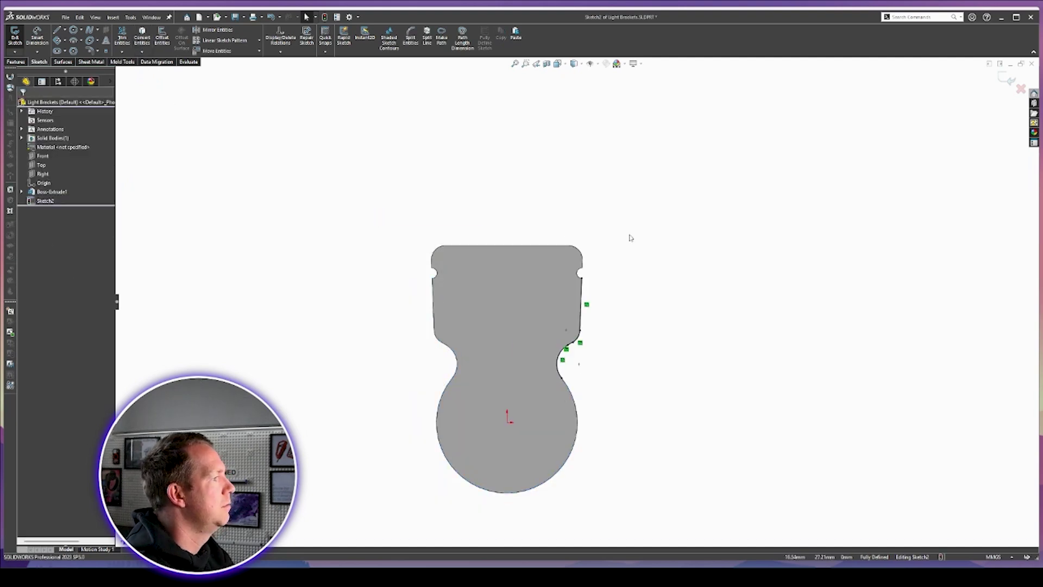
- Extend the converted side line above the head and offset the chain outward by 0.2 mm, making the original chain construction geometry
{"action": "scroll", "coordinate": [629, 238], "scroll_direction": "down", "scroll_amount": 1}
{"action": "left_click_drag", "start_coordinate": [559, 277], "coordinate": [562, 208]}
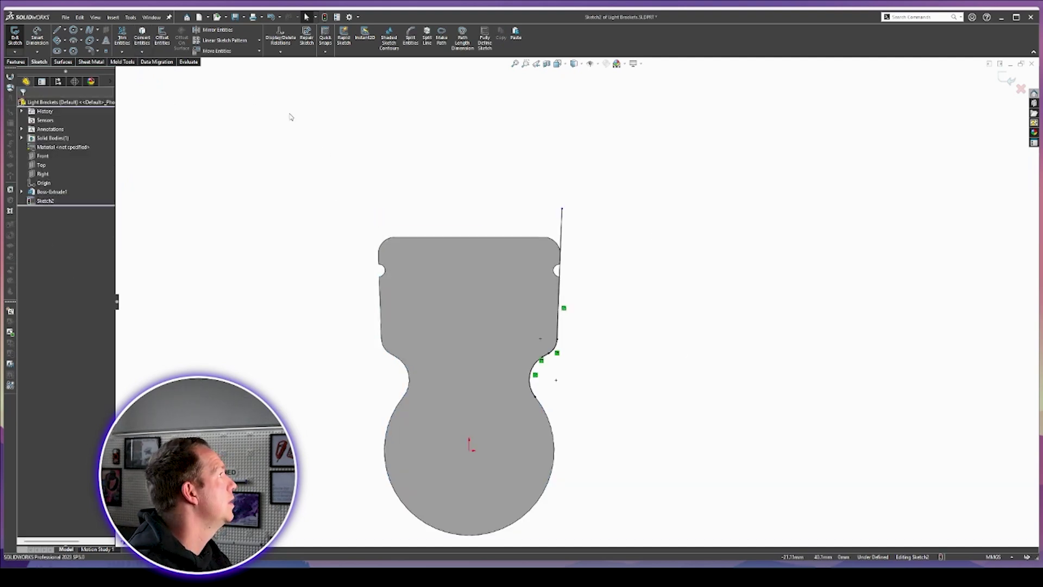
{"action": "left_click", "coordinate": [162, 37]}
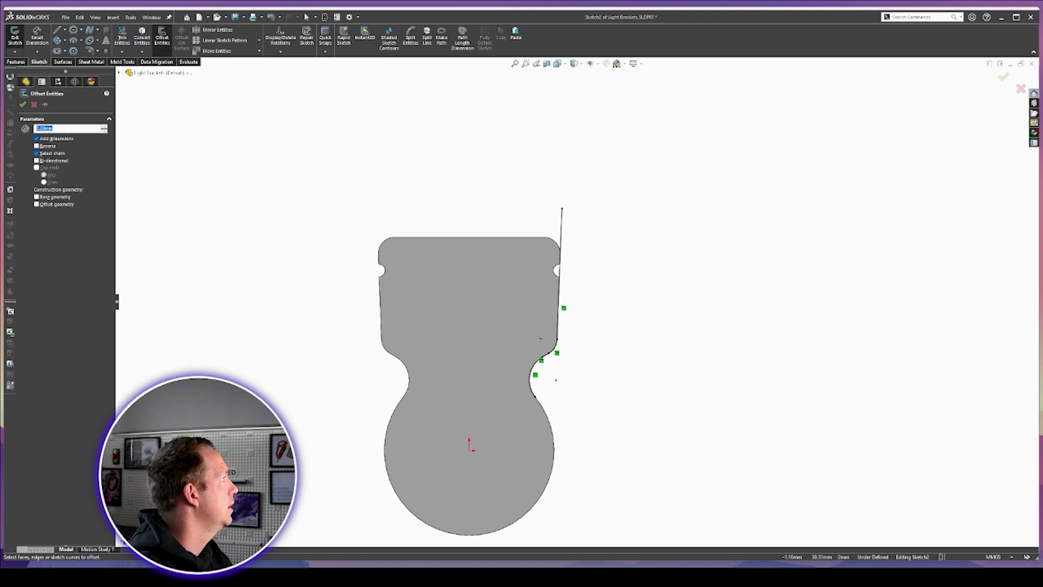
{"action": "left_click", "coordinate": [559, 231]}
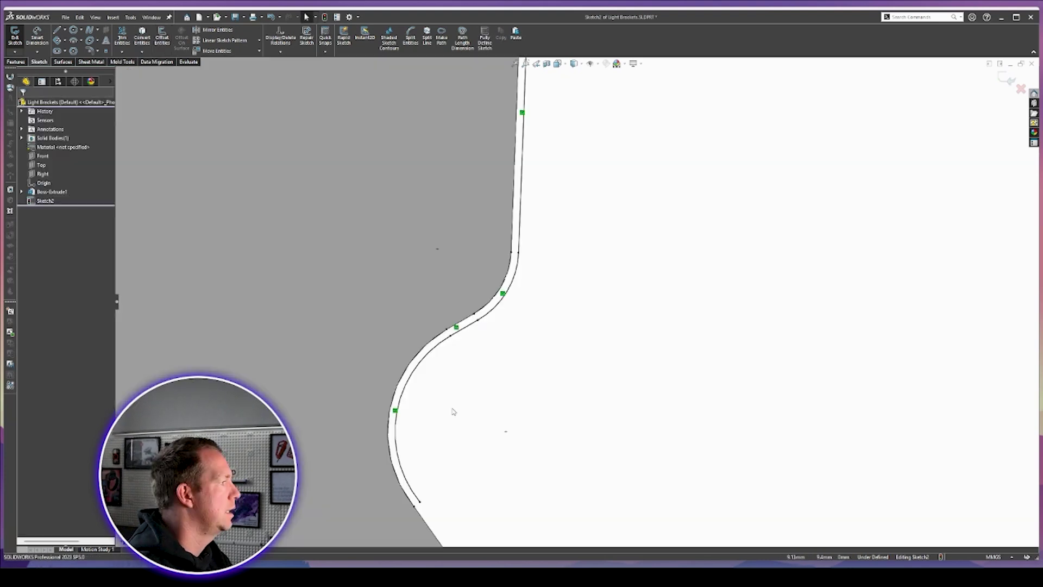
- Extend the upper end of the offset side line further above the head
{"action": "scroll", "coordinate": [565, 250], "scroll_direction": "down", "scroll_amount": 6}
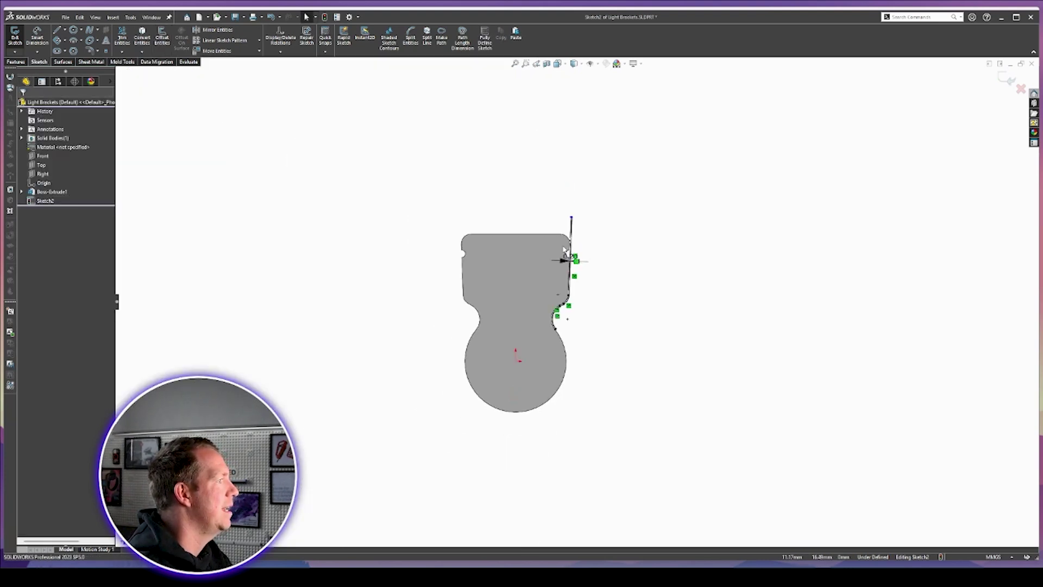
{"action": "scroll", "coordinate": [564, 249], "scroll_direction": "up", "scroll_amount": 2}
{"action": "left_click_drag", "start_coordinate": [591, 194], "coordinate": [594, 107]}
{"action": "left_click", "coordinate": [605, 100]}
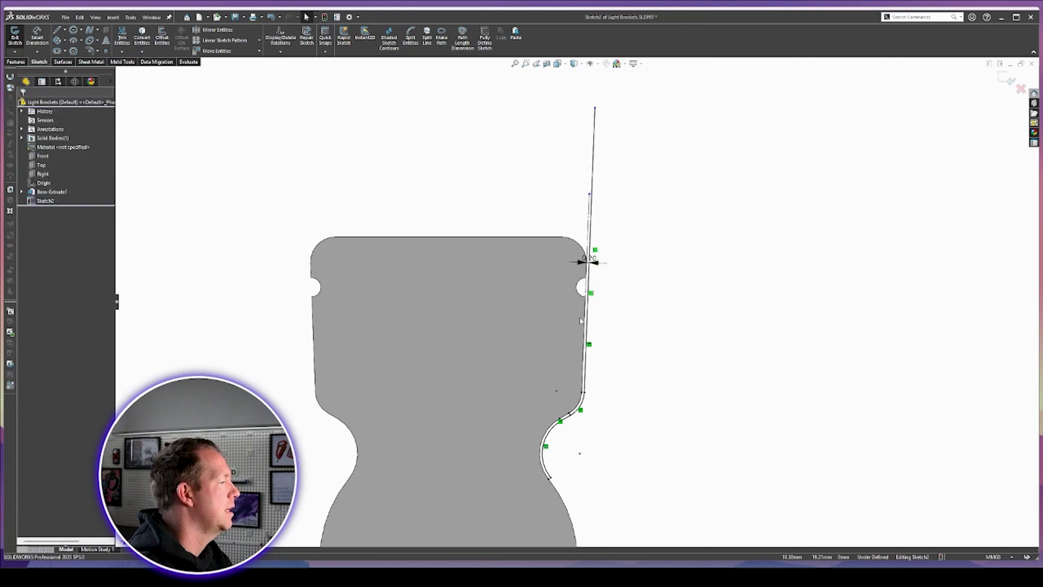
{"action": "scroll", "coordinate": [579, 307], "scroll_direction": "up", "scroll_amount": 4}
{"action": "scroll", "coordinate": [613, 285], "scroll_direction": "down", "scroll_amount": 2}
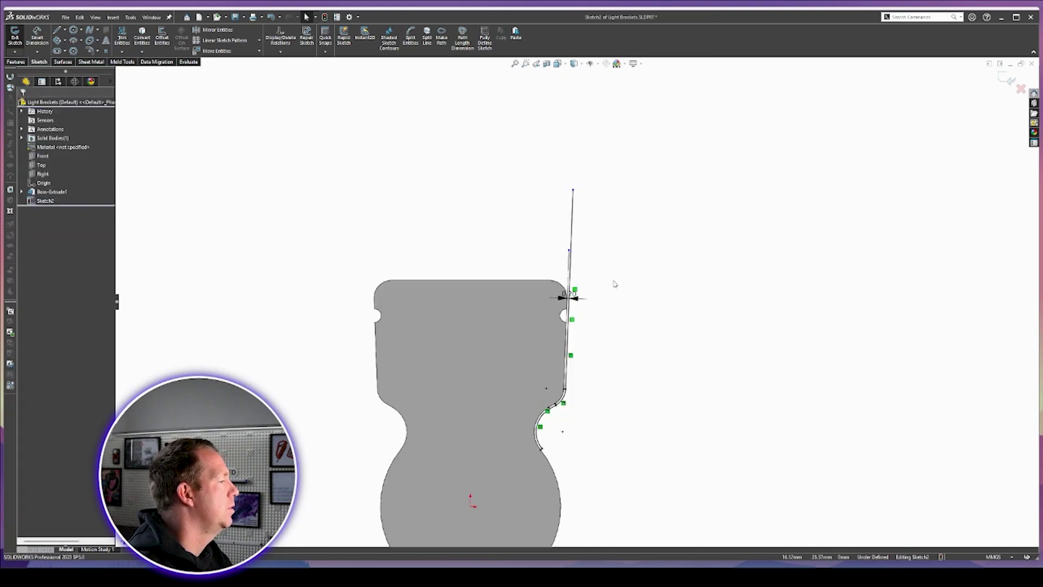
{"action": "right_click_drag", "start_coordinate": [578, 277], "coordinate": [541, 242]}
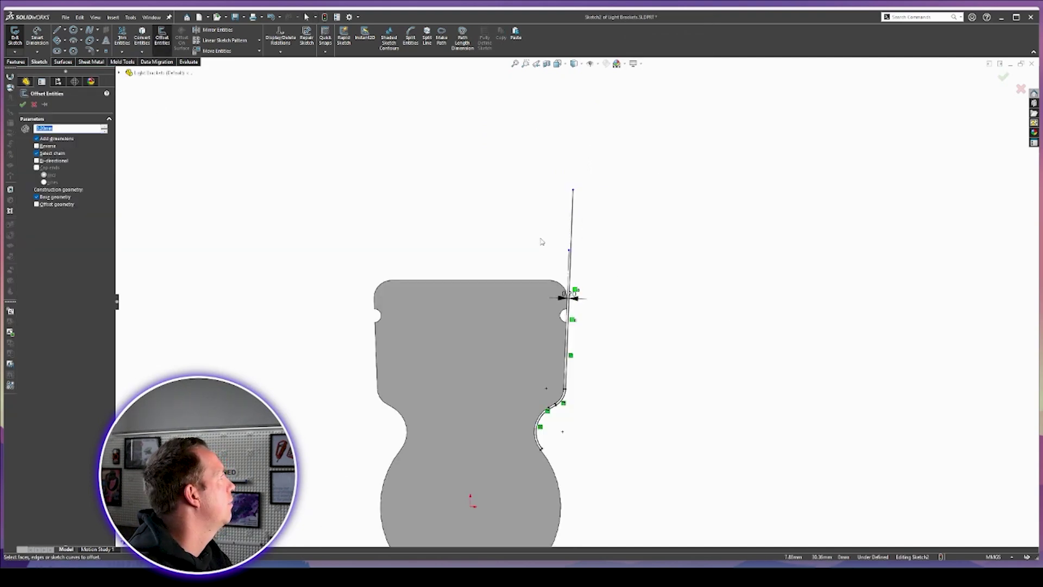
{"action": "scroll", "coordinate": [529, 238], "scroll_direction": "up", "scroll_amount": 4}
{"action": "scroll", "coordinate": [529, 238], "scroll_direction": "down", "scroll_amount": 2}
{"action": "key", "text": "Escape"}
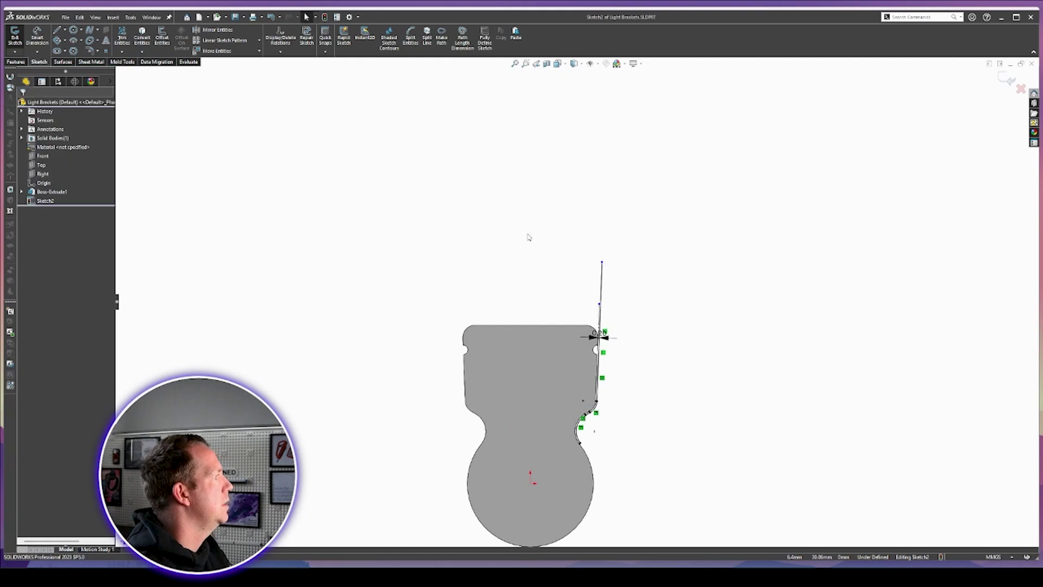
- Extend the offset side line further upward and draw a horizontal line from its upper end across the head, centred over the origin
{"action": "right_click_drag", "start_coordinate": [603, 215], "coordinate": [572, 258]}
{"action": "left_click_drag", "start_coordinate": [602, 262], "coordinate": [603, 219]}
{"action": "left_click", "coordinate": [604, 218]}
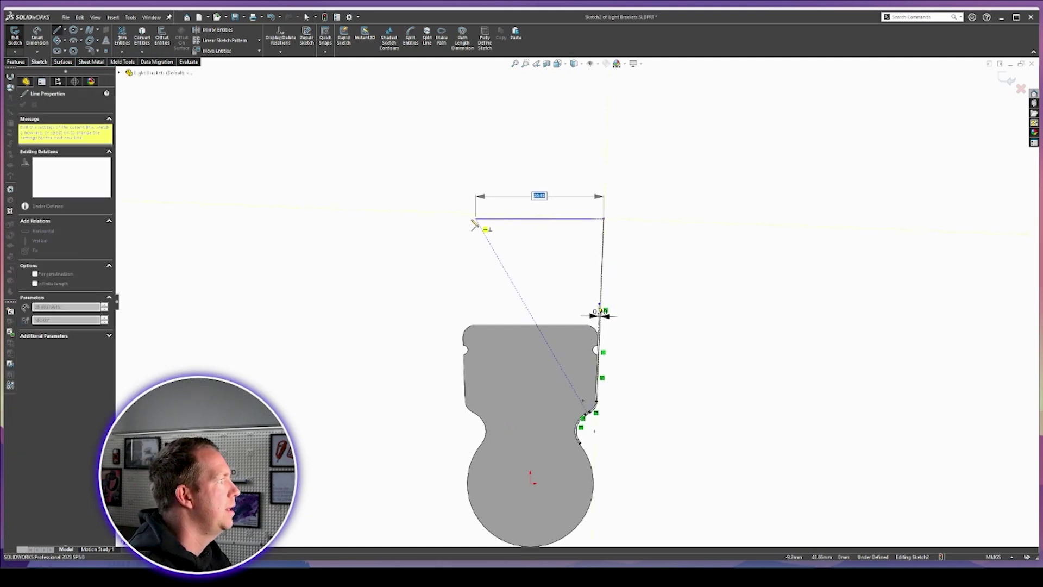
{"action": "left_click", "coordinate": [457, 218]}
{"action": "key", "text": "Escape"}
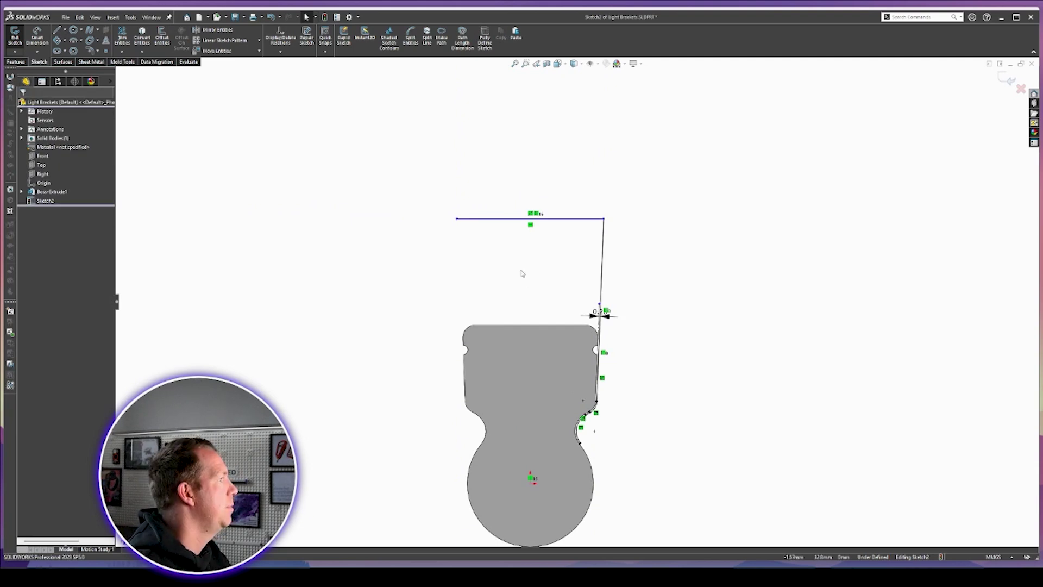
- Dimension the horizontal line 10 mm above the top edge of the light profile's head
{"action": "right_click_drag", "start_coordinate": [522, 274], "coordinate": [521, 239]}
{"action": "left_click", "coordinate": [520, 219]}
{"action": "left_click", "coordinate": [554, 326]}
{"action": "left_click", "coordinate": [557, 263]}
{"action": "type", "text": "10"}
{"action": "key", "text": "Return"}
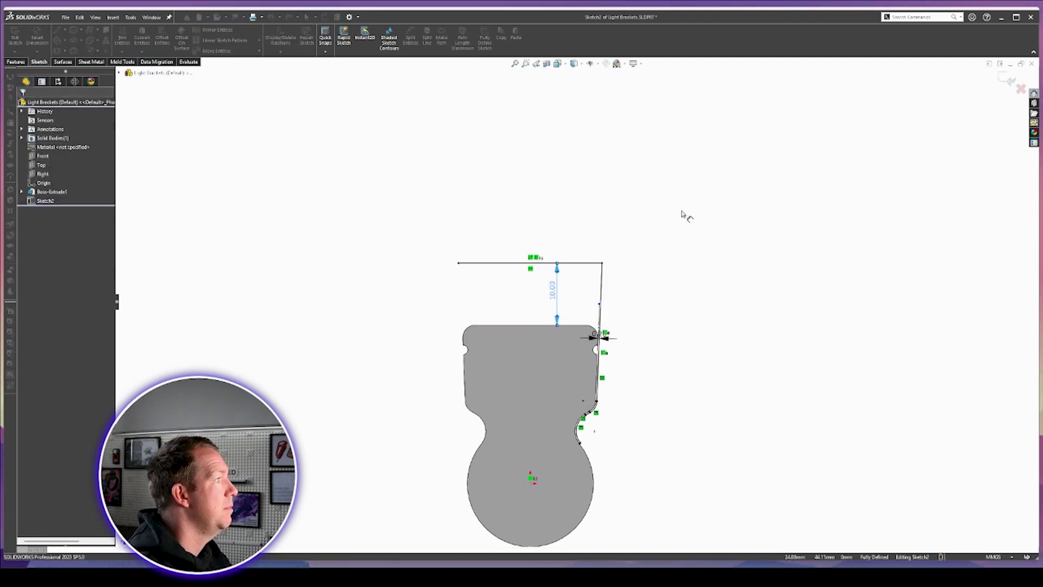
{"action": "key", "text": "Escape"}
- Try to lengthen the offset arc at the neck past its lower end, and undo the change
{"action": "scroll", "coordinate": [632, 347], "scroll_direction": "down", "scroll_amount": 1}
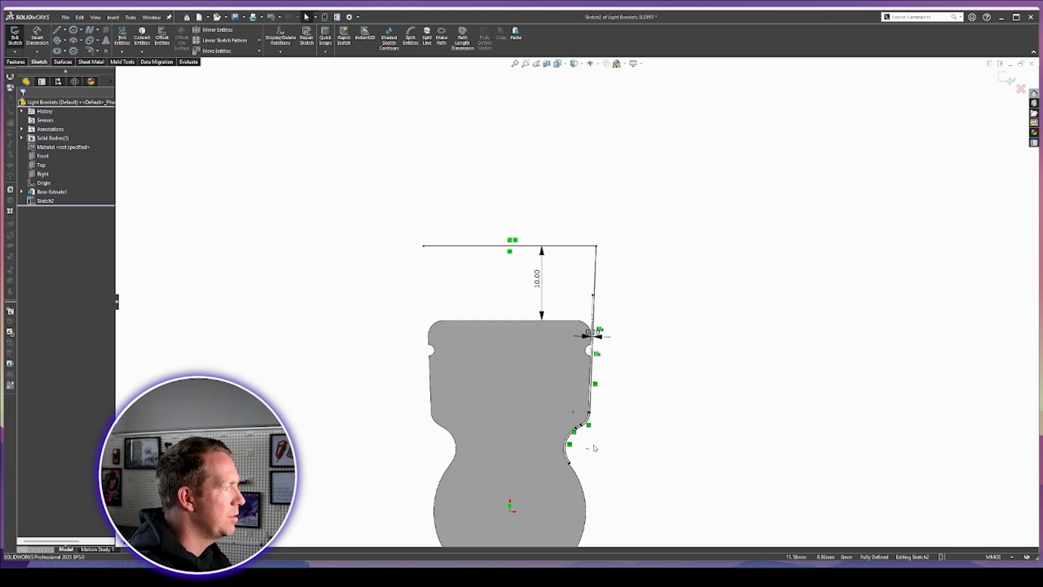
{"action": "scroll", "coordinate": [594, 447], "scroll_direction": "down", "scroll_amount": 3}
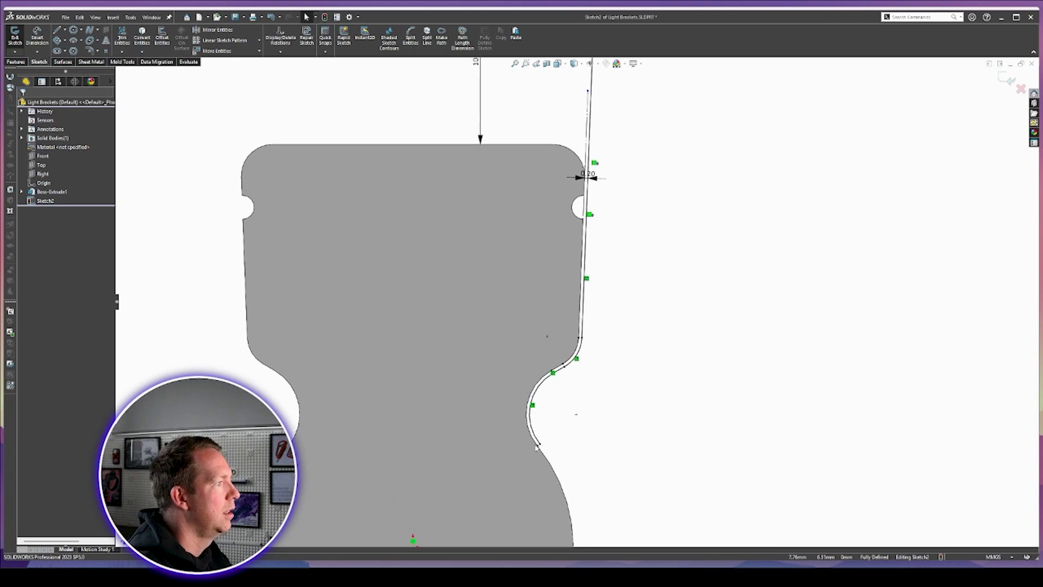
{"action": "mouse_move", "coordinate": [539, 444]}
{"action": "left_mouse_down"}
{"action": "mouse_move", "coordinate": [594, 472]}
{"action": "mouse_move", "coordinate": [568, 476]}
{"action": "left_mouse_up"}
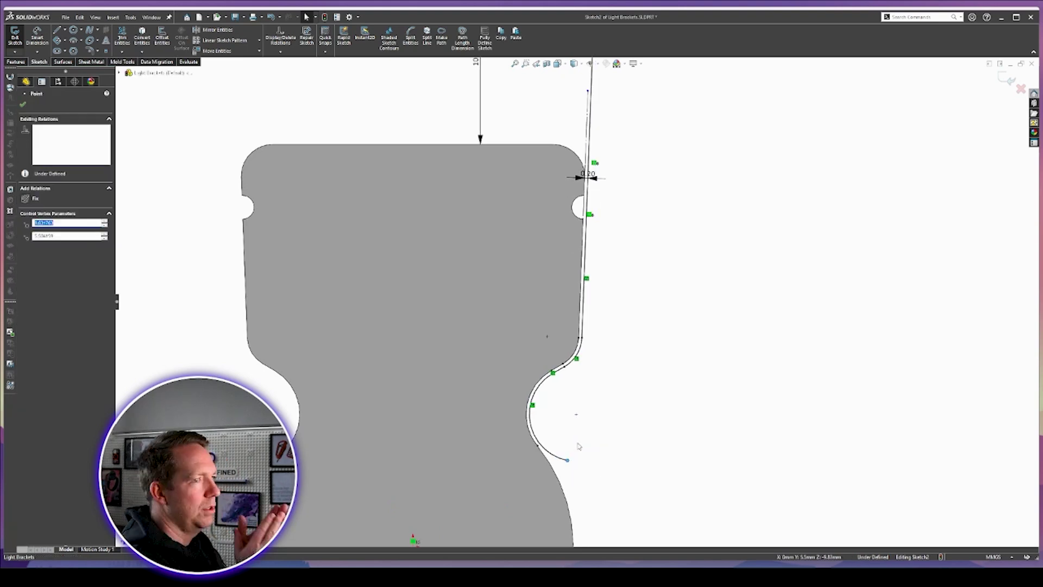
{"action": "left_click", "coordinate": [597, 415]}
{"action": "key", "text": "ctrl+z"}
- Mirror the side line and arc chain about the Front plane and delete the mirrored construction copy
{"action": "scroll", "coordinate": [614, 443], "scroll_direction": "up", "scroll_amount": 4}
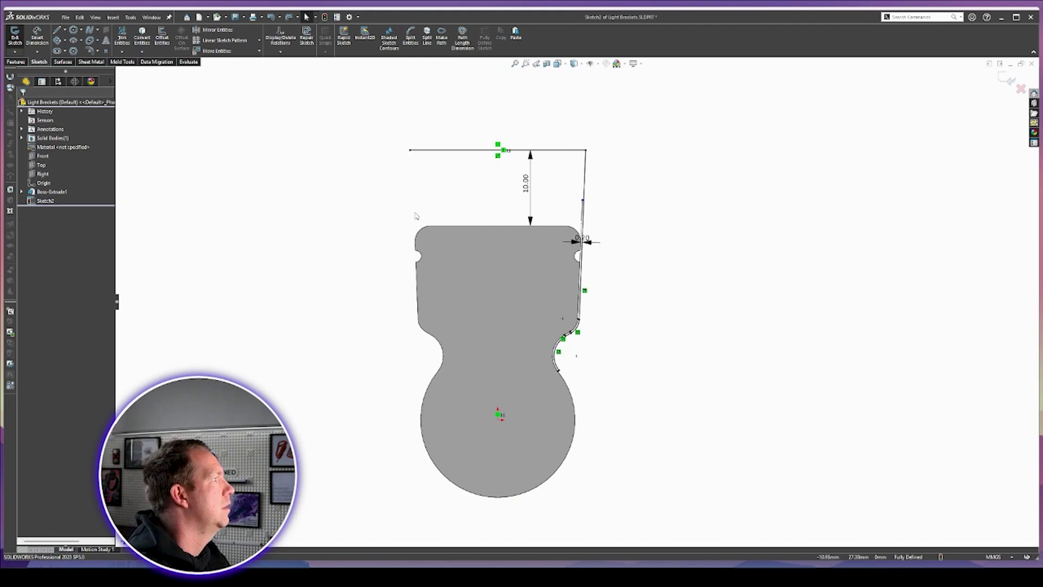
{"action": "left_click", "coordinate": [47, 174]}
{"action": "left_click_drag", "start_coordinate": [542, 113], "coordinate": [666, 451]}
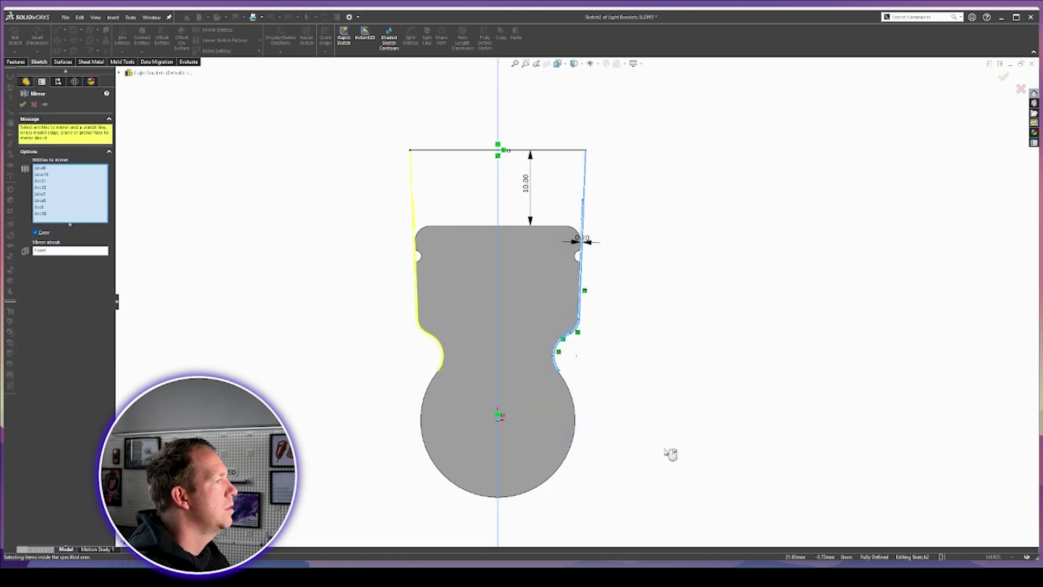
{"action": "right_click", "coordinate": [665, 451]}
{"action": "right_click", "coordinate": [414, 224]}
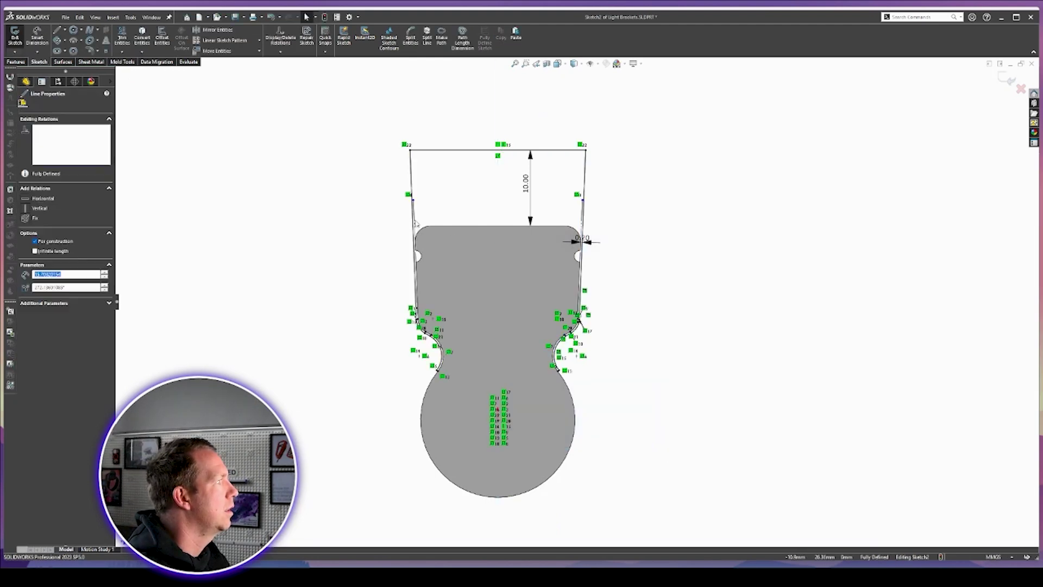
{"action": "left_click", "coordinate": [444, 228]}
{"action": "key", "text": "Delete"}
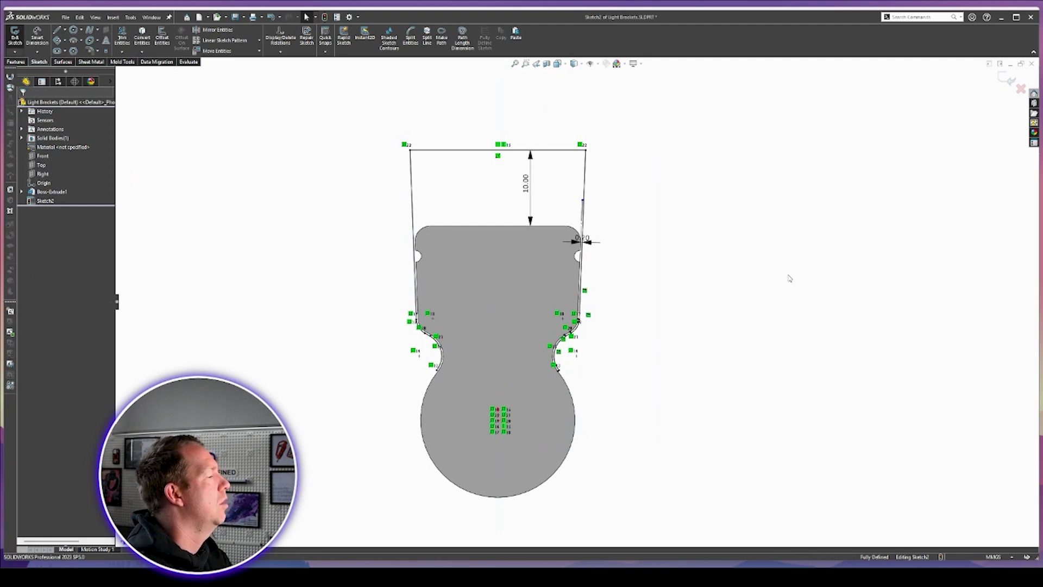
- Round both upper corners of the bracket outline with 2 mm sketch fillets, accepting removal of the midpoint relation
{"action": "left_click", "coordinate": [90, 51]}
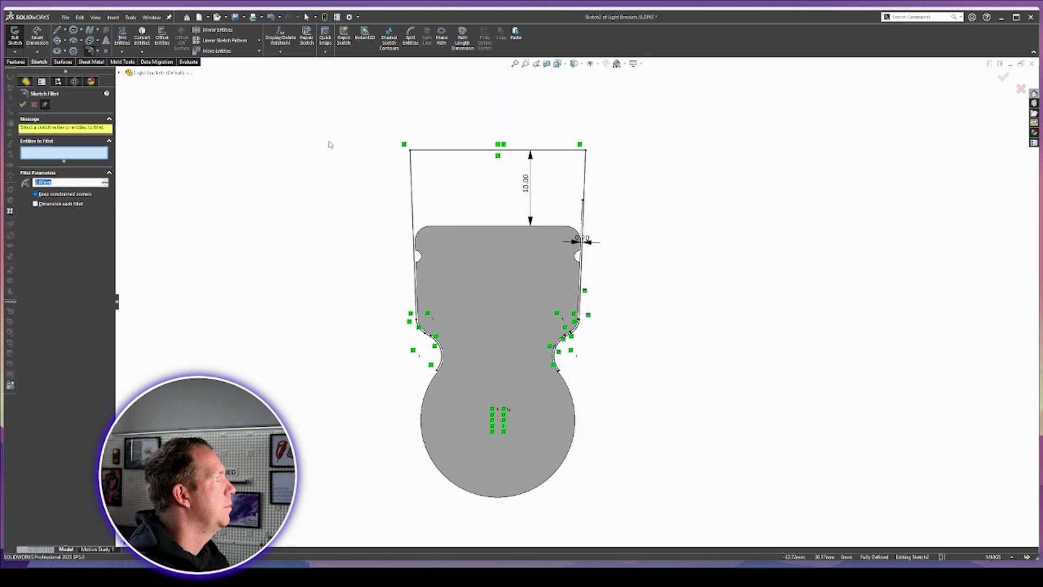
{"action": "left_click_drag", "start_coordinate": [413, 110], "coordinate": [664, 188]}
{"action": "left_click", "coordinate": [541, 293]}
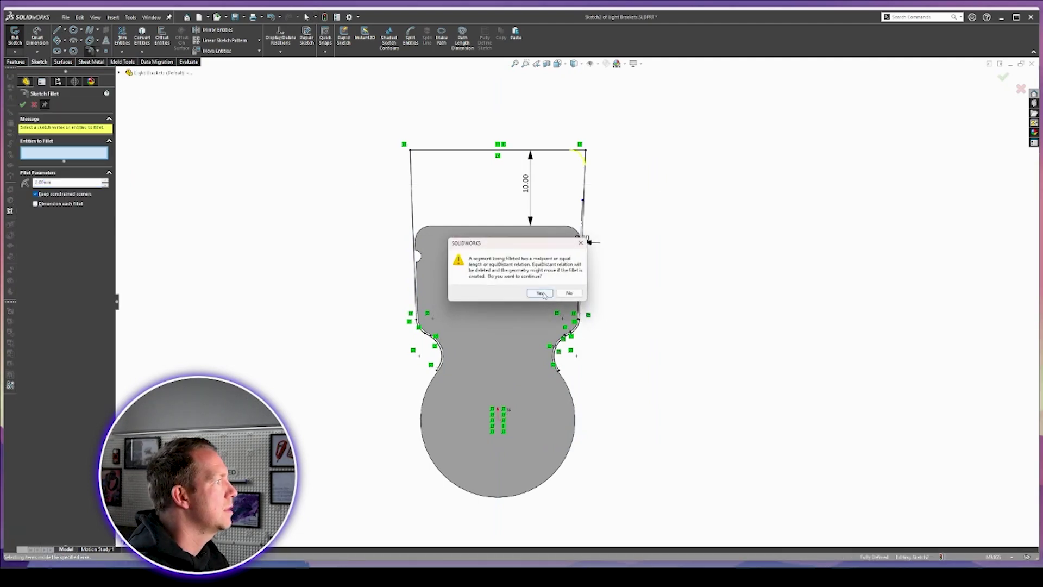
{"action": "scroll", "coordinate": [524, 125], "scroll_direction": "up", "scroll_amount": 2}
{"action": "left_click", "coordinate": [162, 37]}
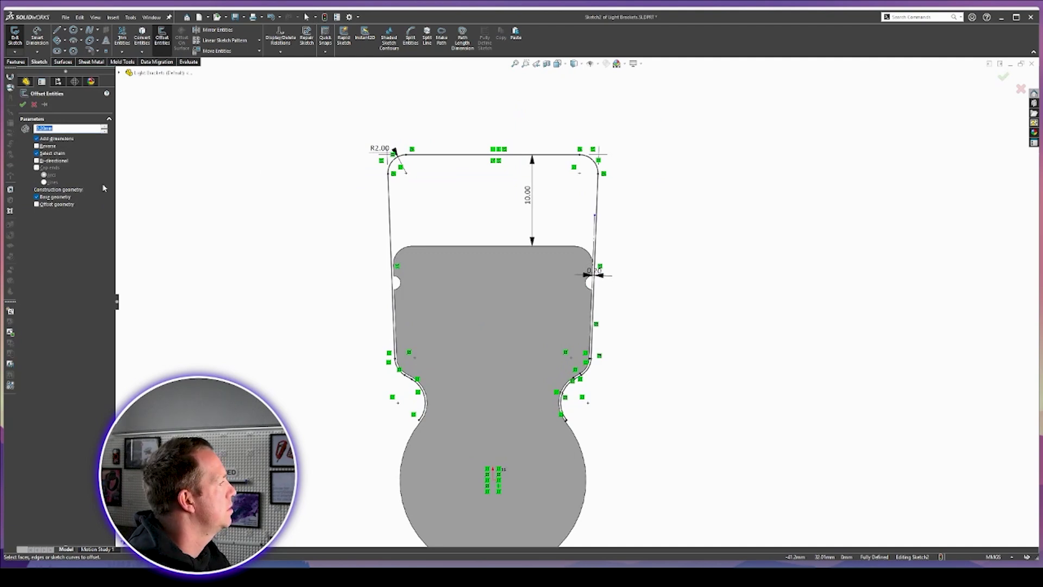
{"action": "key", "text": "Escape"}
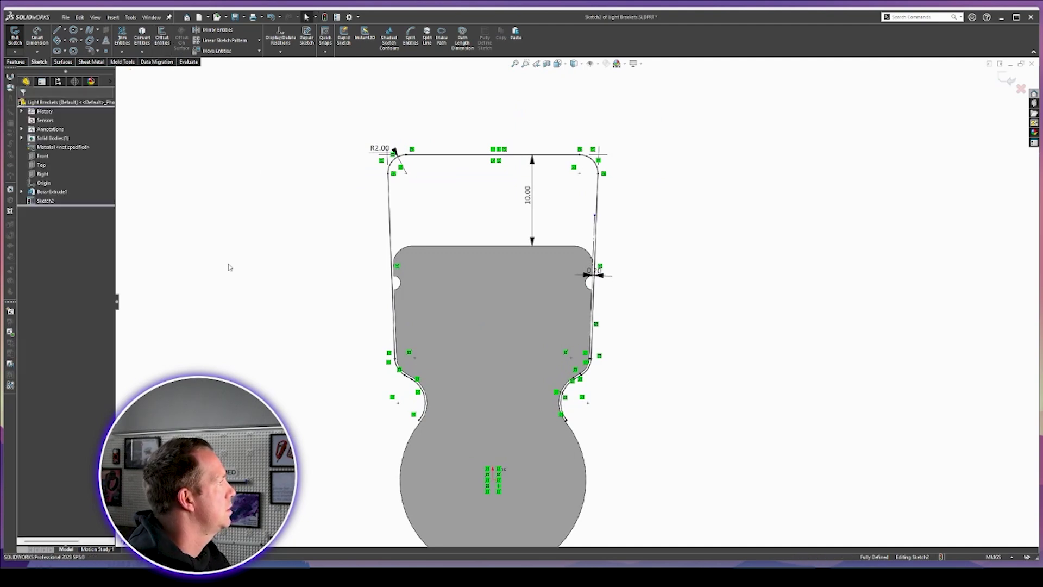
- Extrude the bracket outline as a one-direction thin feature, 2 mm thick outward and 20 mm deep from the mid plane
{"action": "key", "text": "e"}
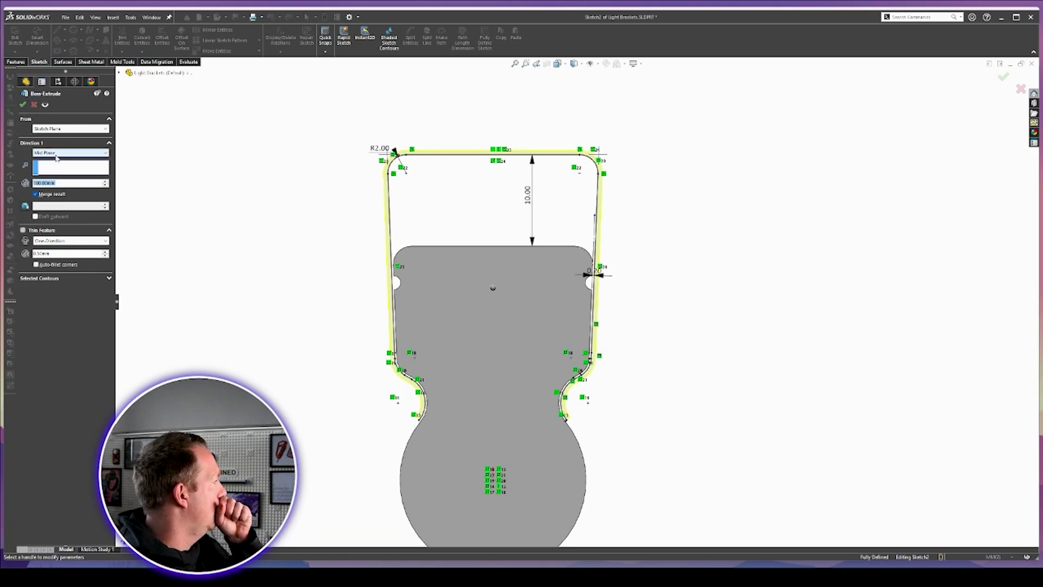
{"action": "left_click", "coordinate": [105, 253]}
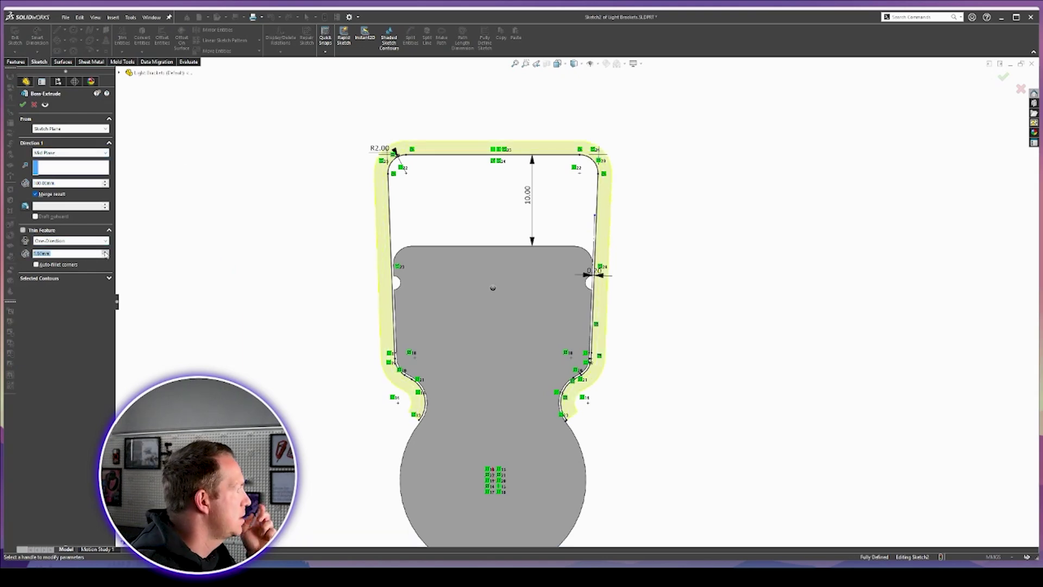
{"action": "left_click", "coordinate": [106, 252]}
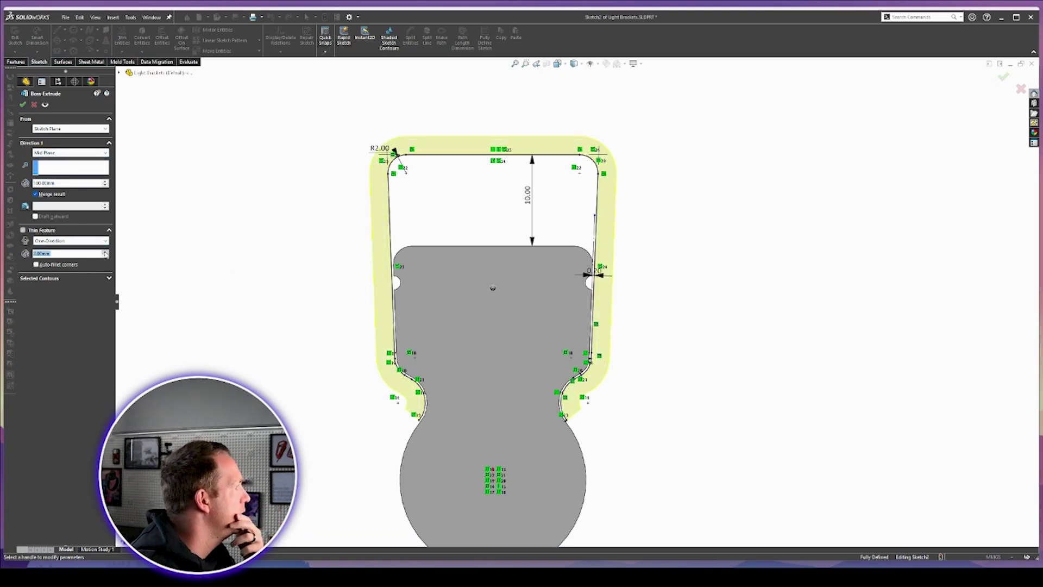
{"action": "left_click", "coordinate": [70, 153]}
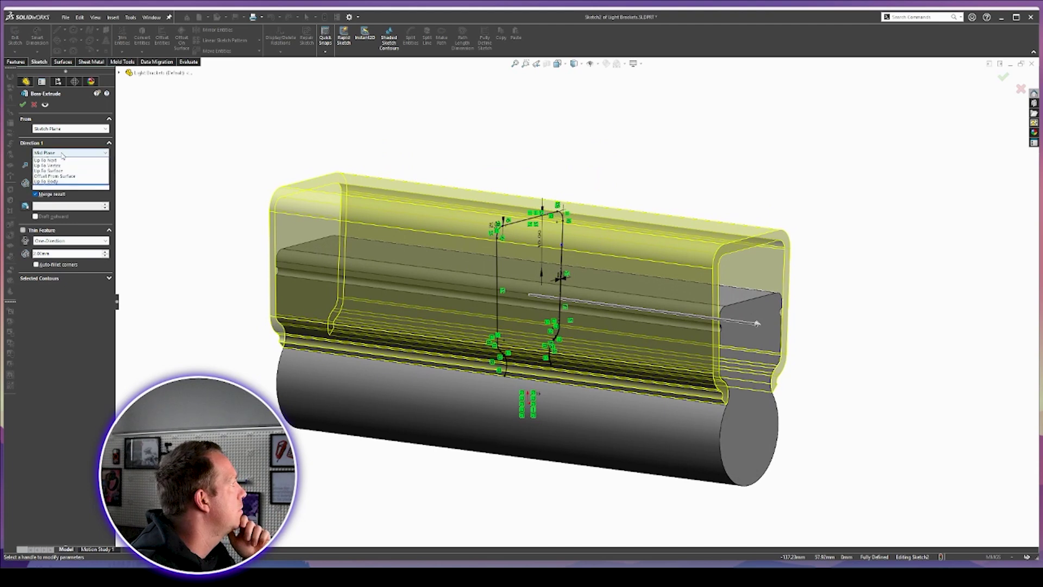
{"action": "left_click", "coordinate": [54, 198]}
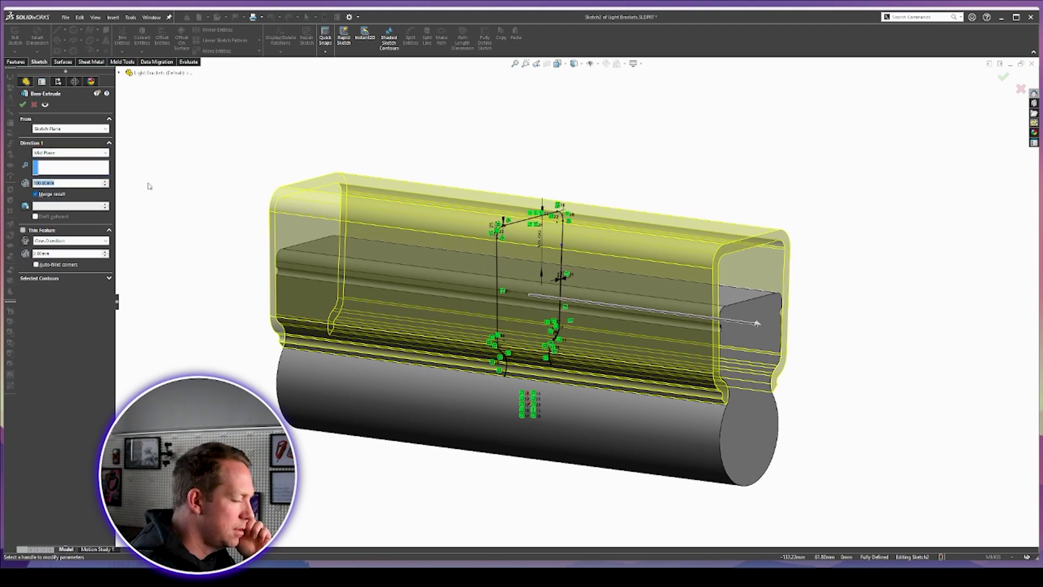
{"action": "type", "text": "20"}
{"action": "key", "text": "Return"}
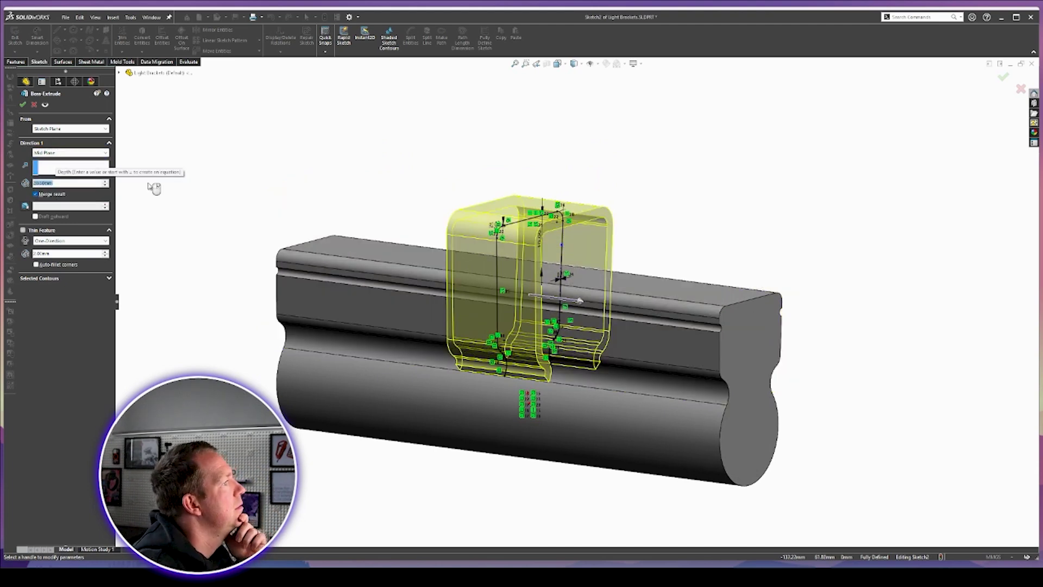
{"action": "key", "text": "Return"}
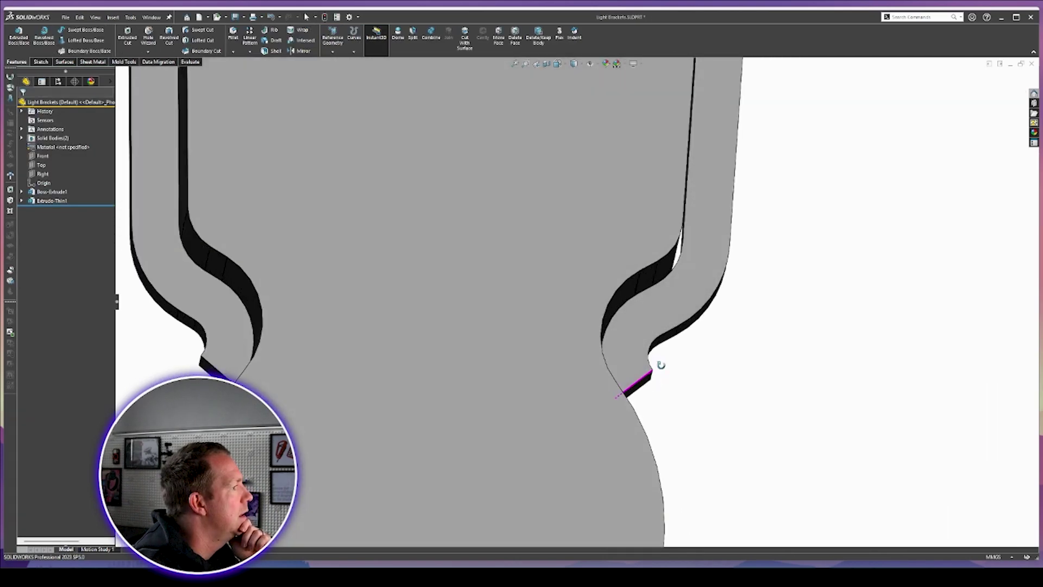
- Set the offset between the light profile and the bracket outline to 1 mm in the bracket's sketch
{"action": "middle_click_drag", "start_coordinate": [661, 364], "coordinate": [612, 386]}
{"action": "scroll", "coordinate": [618, 379], "scroll_direction": "up", "scroll_amount": 5}
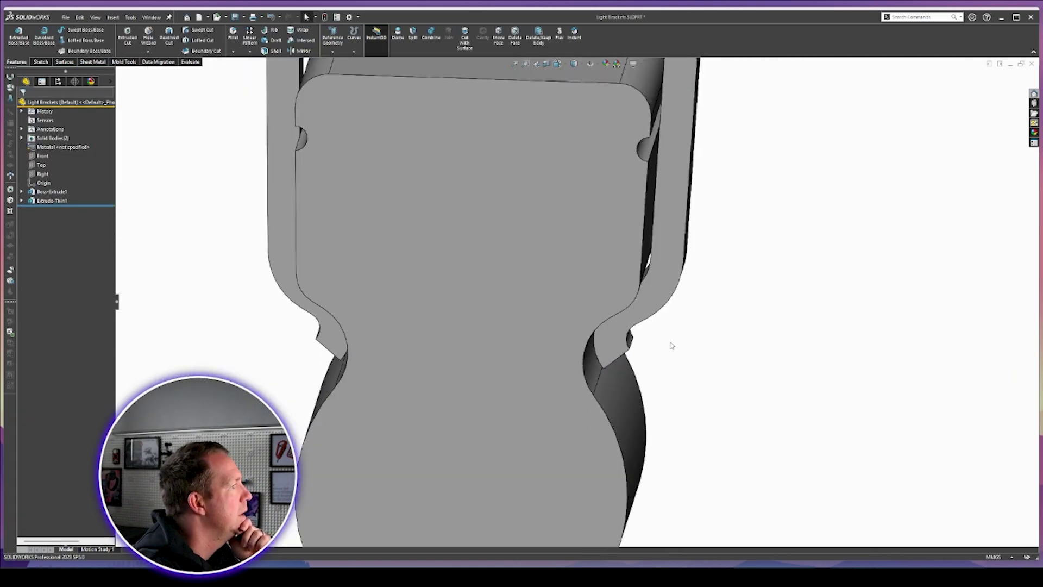
{"action": "middle_click_drag", "start_coordinate": [603, 342], "coordinate": [593, 322]}
{"action": "left_click", "coordinate": [593, 323]}
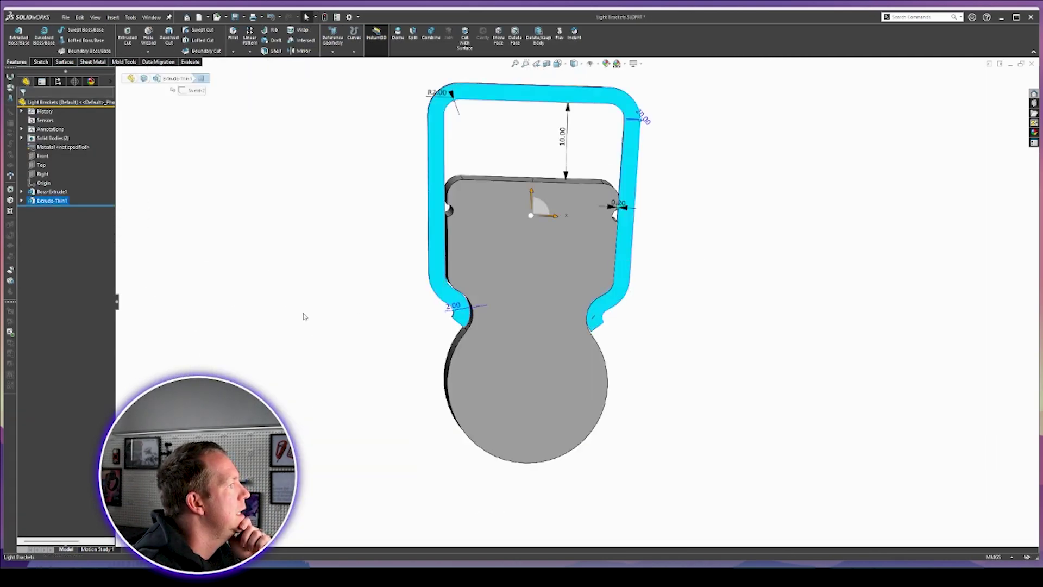
{"action": "left_click", "coordinate": [303, 315]}
{"action": "left_click", "coordinate": [21, 191]}
{"action": "left_click", "coordinate": [54, 201]}
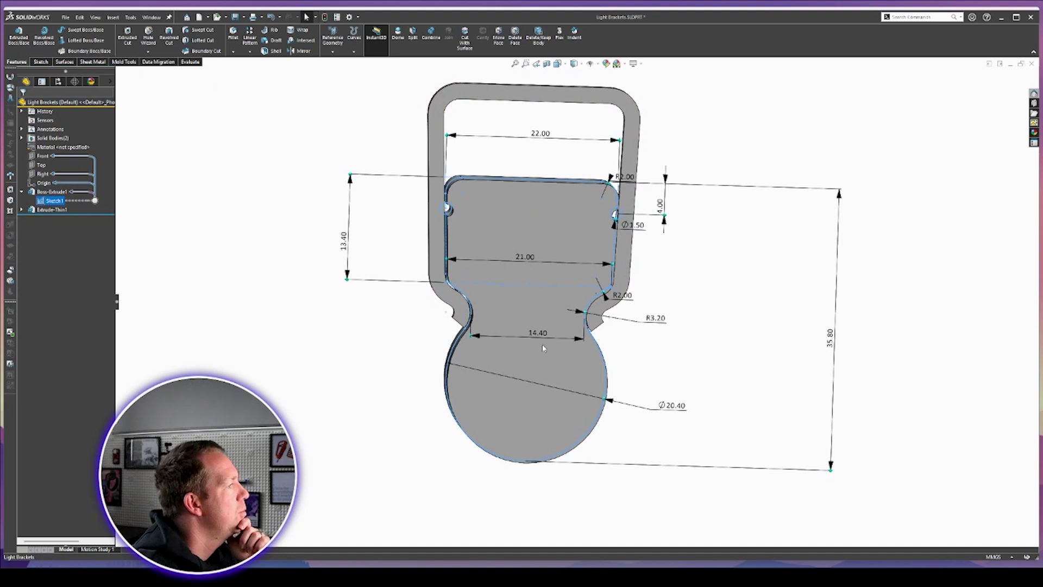
{"action": "middle_click_drag", "start_coordinate": [543, 348], "coordinate": [613, 203]}
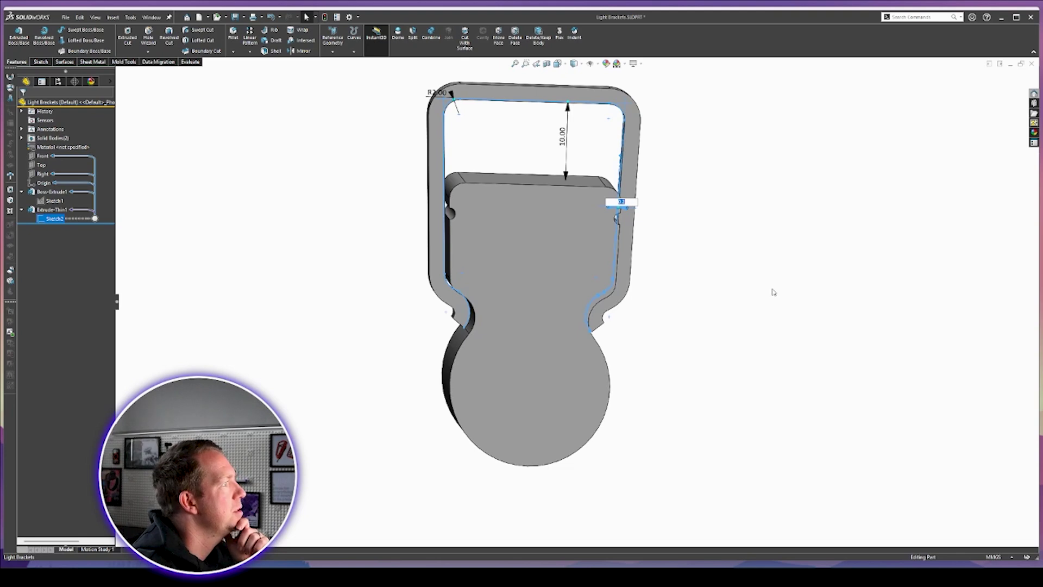
{"action": "type", "text": "1"}
{"action": "key", "text": "Return"}
{"action": "middle_click_drag", "start_coordinate": [708, 300], "coordinate": [704, 298]}
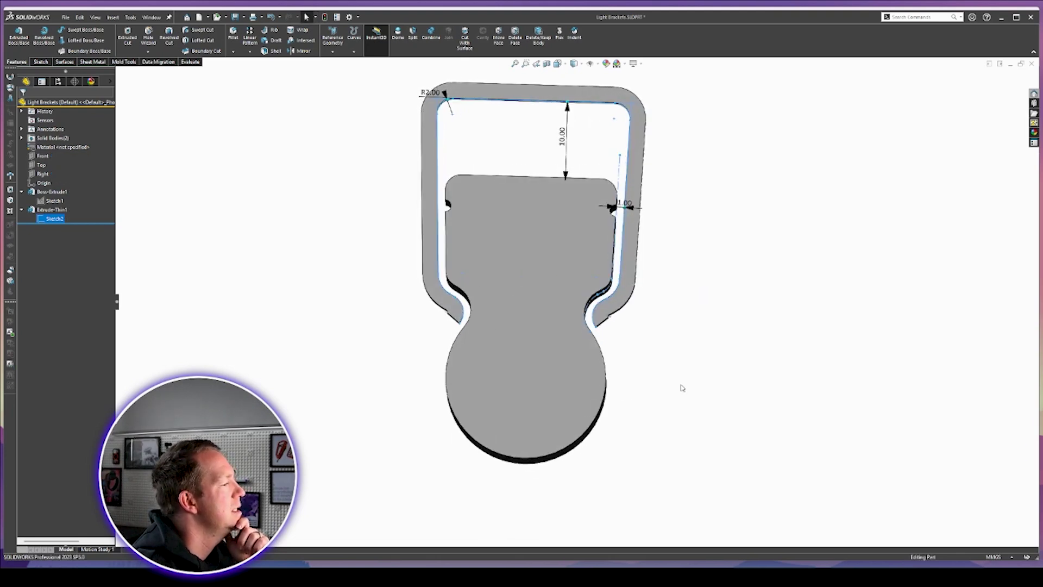
- Orient the view square to the profile and start a new sketch on the Right plane
{"action": "key", "text": "space"}
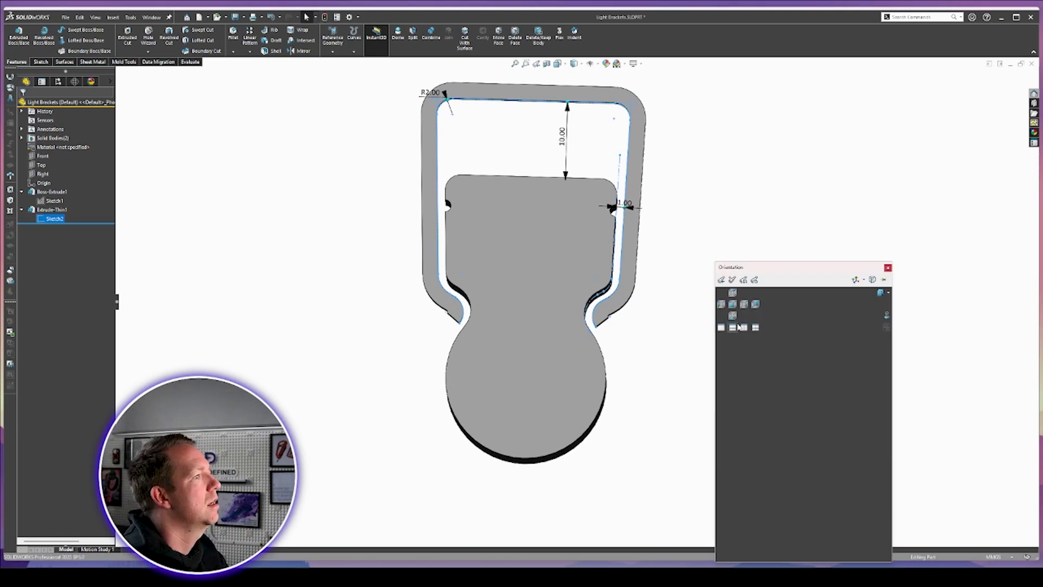
{"action": "left_click", "coordinate": [743, 308]}
{"action": "left_click", "coordinate": [44, 174]}
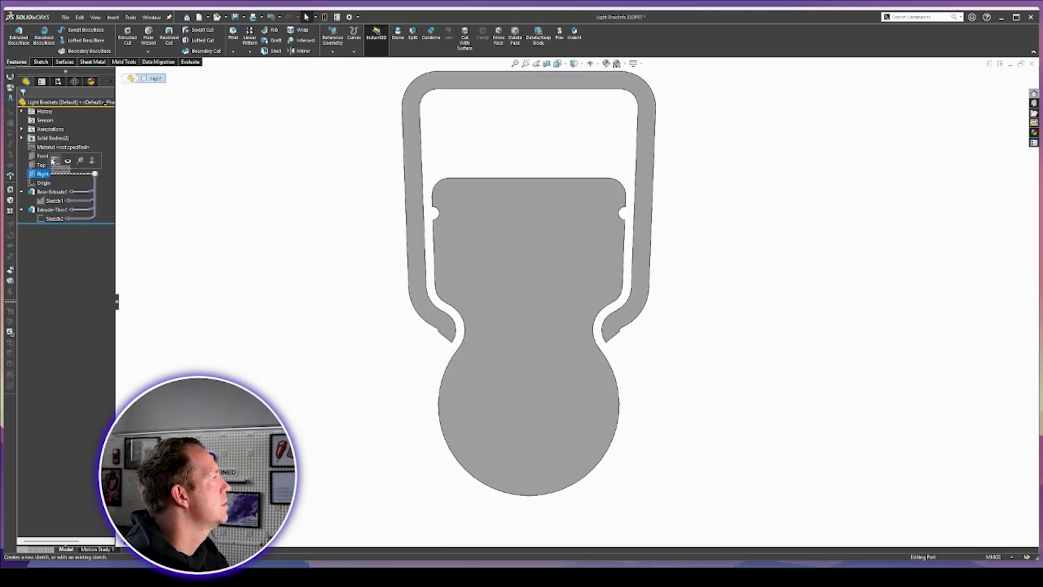
{"action": "left_click", "coordinate": [53, 161]}
- Sketch a closed four-line outline crossing the bracket's right lower end and delete it again
{"action": "key", "text": "l"}
{"action": "left_click", "coordinate": [623, 283]}
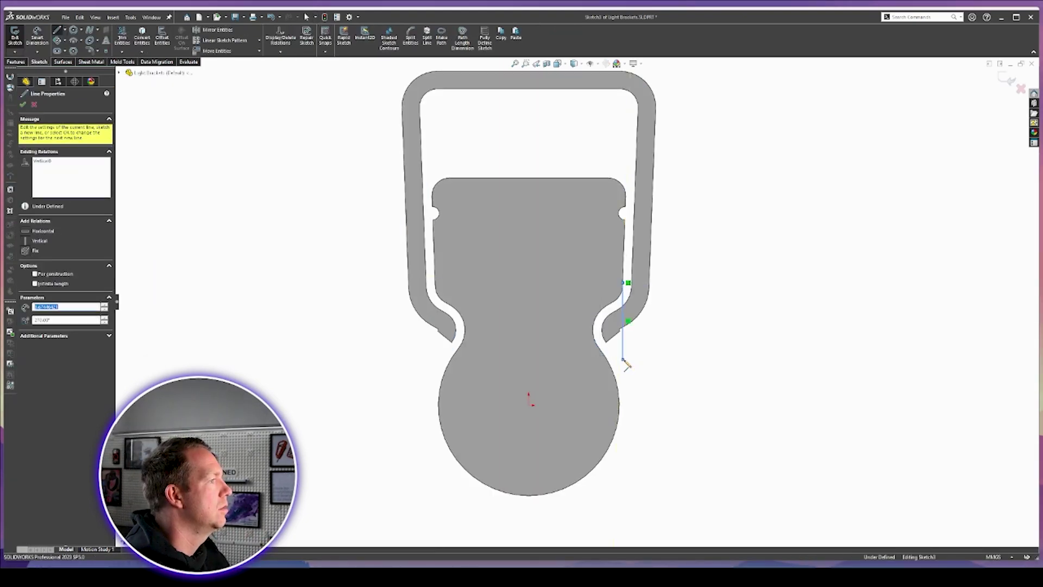
{"action": "left_click", "coordinate": [623, 358]}
{"action": "left_click", "coordinate": [546, 358]}
{"action": "left_click", "coordinate": [550, 253]}
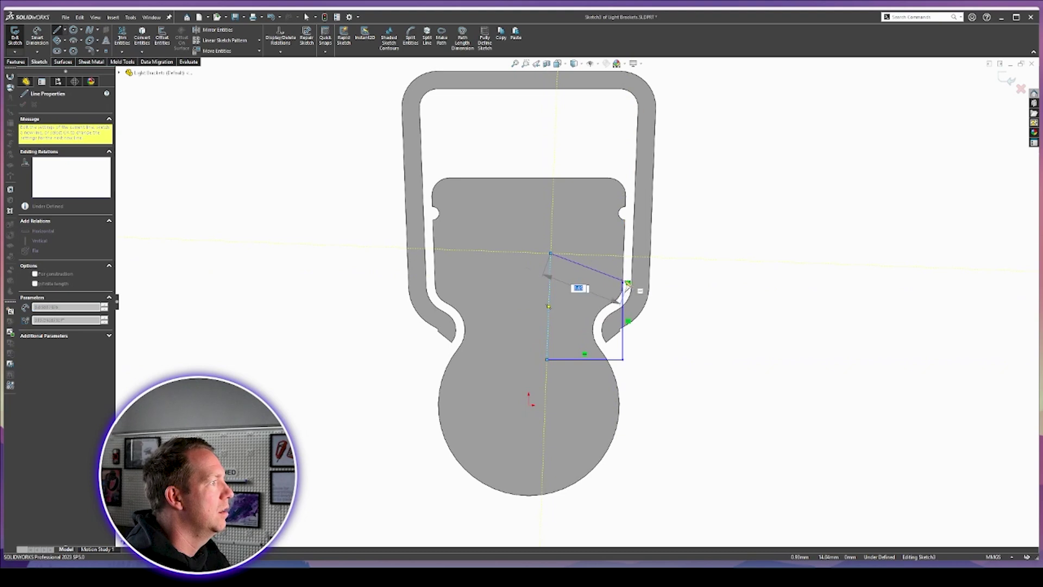
{"action": "left_click", "coordinate": [623, 282]}
{"action": "key", "text": "Escape"}
{"action": "scroll", "coordinate": [623, 293], "scroll_direction": "down", "scroll_amount": 5}
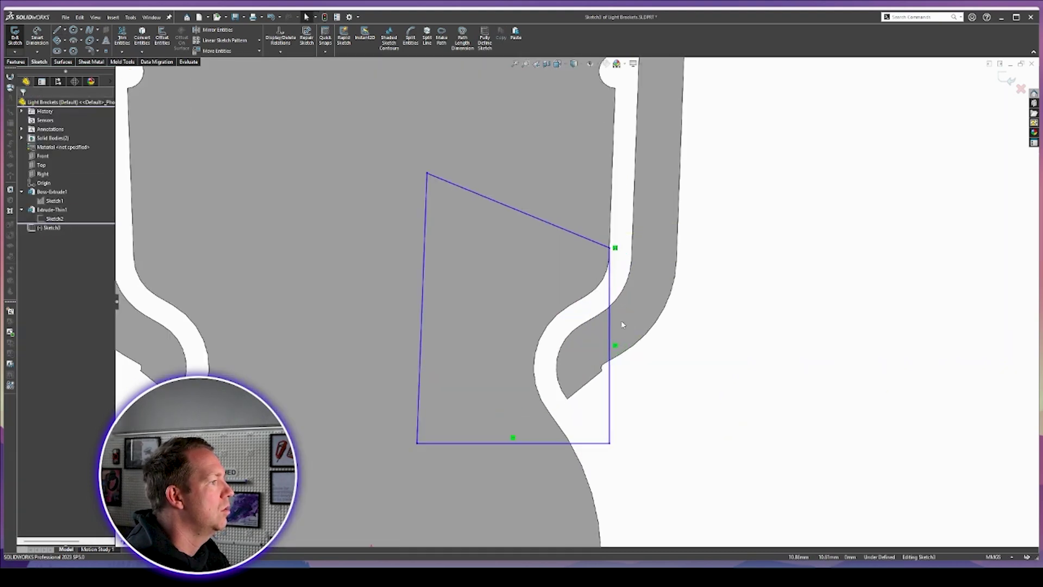
{"action": "scroll", "coordinate": [623, 325], "scroll_direction": "up", "scroll_amount": 3}
{"action": "left_click_drag", "start_coordinate": [440, 188], "coordinate": [768, 476]}
{"action": "key", "text": "Delete"}
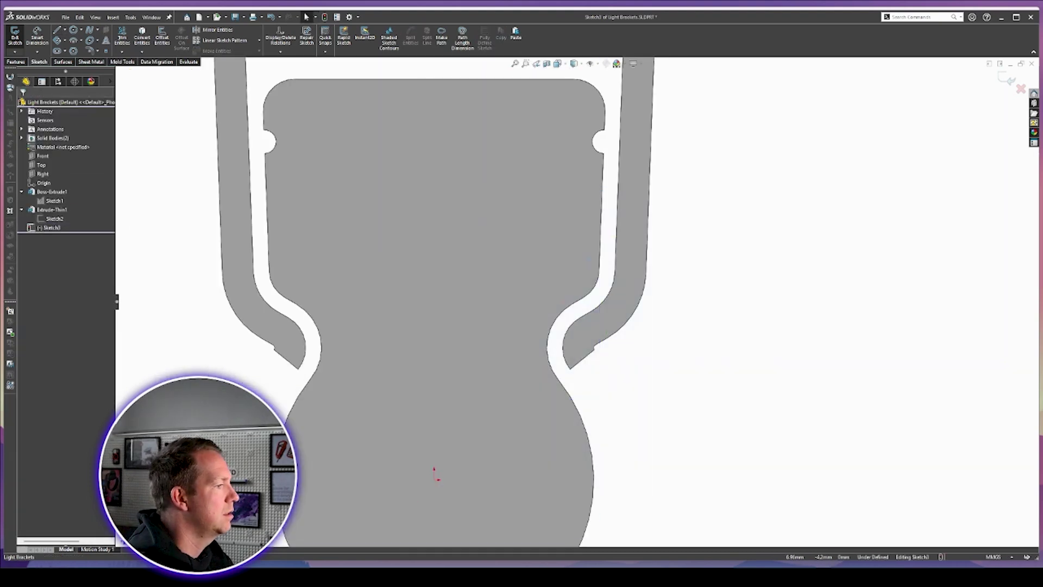
- Switch to Snipping Tool and mark the light's edge, the bracket's hook and the overlap between them in red on the captured view
{"action": "left_click", "coordinate": [687, 575]}
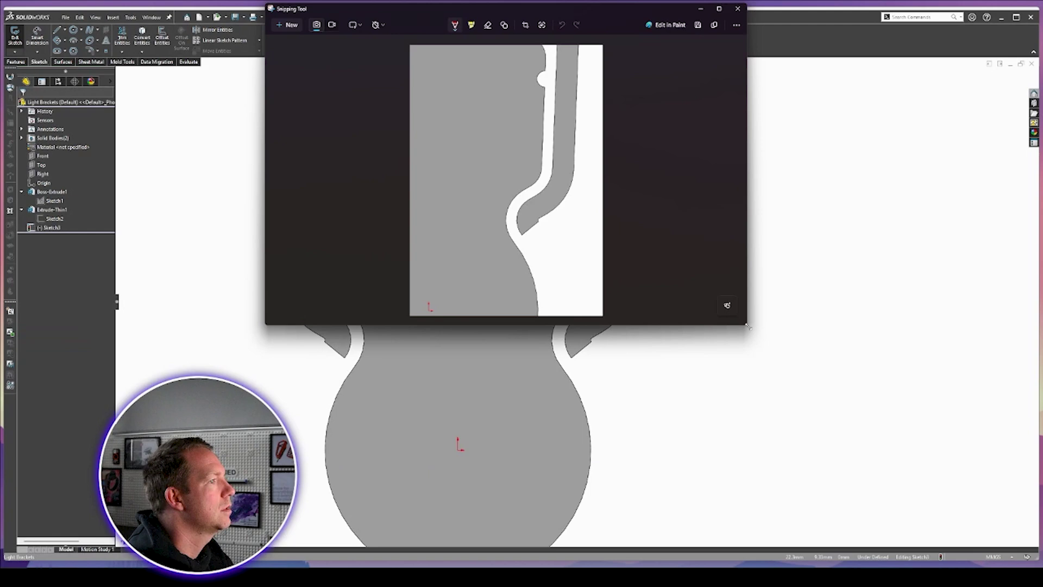
{"action": "mouse_move", "coordinate": [750, 328]}
{"action": "left_mouse_down"}
{"action": "mouse_move", "coordinate": [841, 472]}
{"action": "mouse_move", "coordinate": [892, 526]}
{"action": "left_mouse_up"}
{"action": "mouse_move", "coordinate": [634, 178]}
{"action": "left_mouse_down"}
{"action": "mouse_move", "coordinate": [632, 281]}
{"action": "mouse_move", "coordinate": [588, 313]}
{"action": "mouse_move", "coordinate": [598, 350]}
{"action": "mouse_move", "coordinate": [576, 345]}
{"action": "mouse_move", "coordinate": [575, 365]}
{"action": "left_mouse_up"}
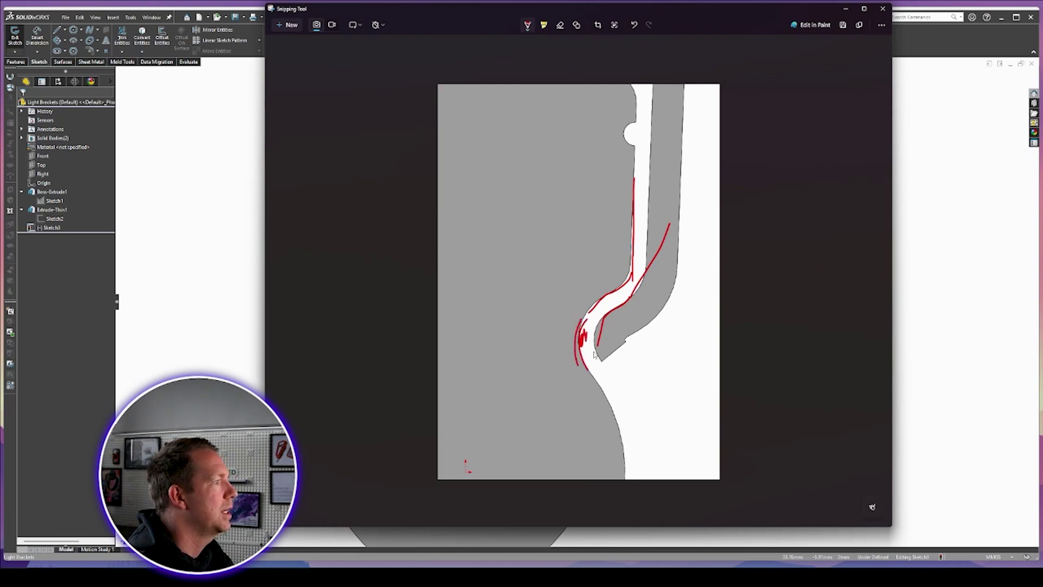
{"action": "left_click_drag", "start_coordinate": [595, 308], "coordinate": [600, 126]}
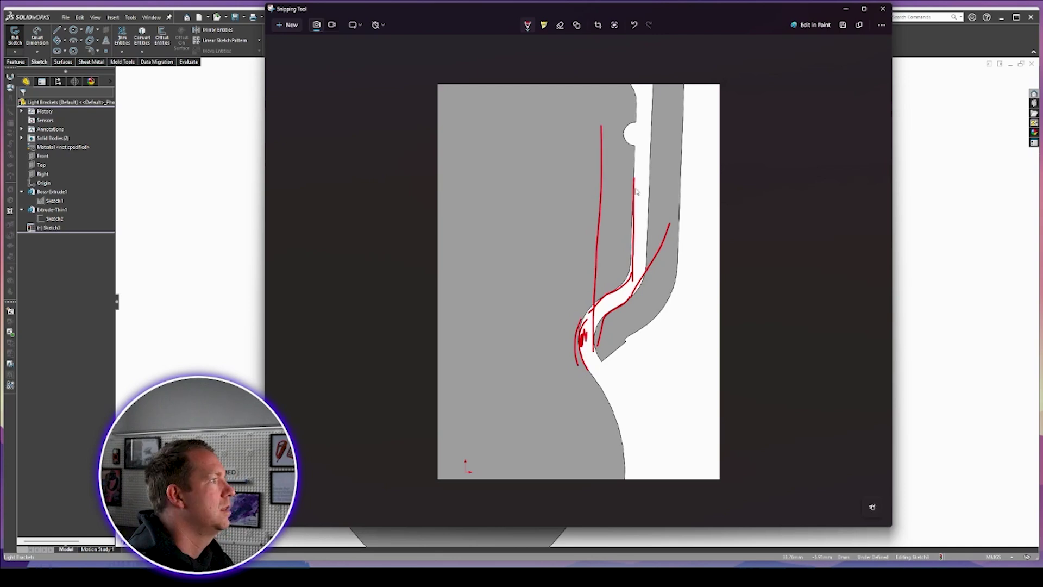
{"action": "left_click_drag", "start_coordinate": [627, 191], "coordinate": [586, 205]}
{"action": "left_click_drag", "start_coordinate": [627, 203], "coordinate": [595, 212]}
{"action": "mouse_move", "coordinate": [629, 211]}
{"action": "left_mouse_down"}
{"action": "mouse_move", "coordinate": [569, 236]}
{"action": "mouse_move", "coordinate": [607, 254]}
{"action": "mouse_move", "coordinate": [605, 273]}
{"action": "left_mouse_up"}
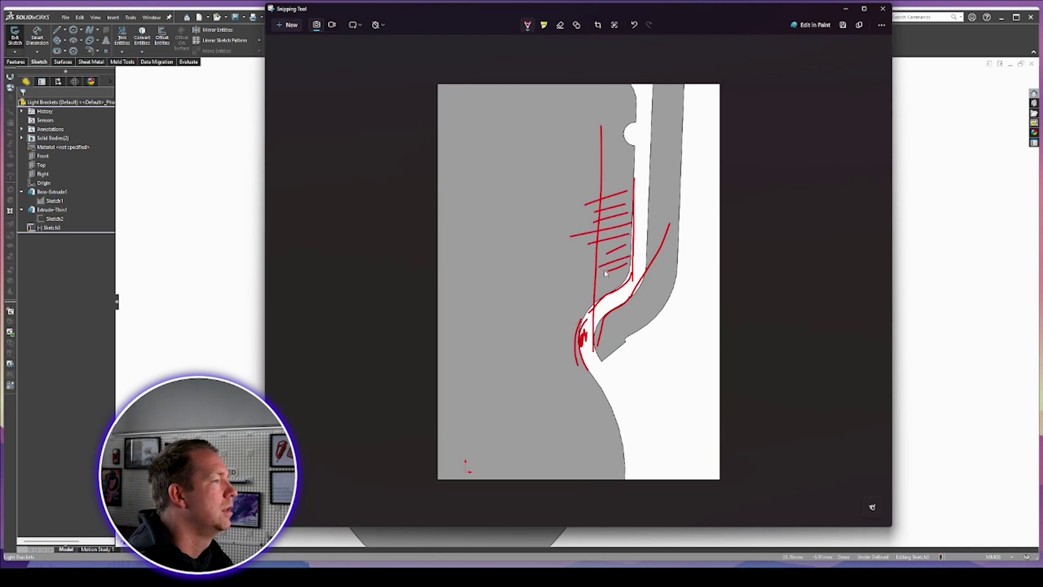
{"action": "left_click", "coordinate": [960, 194]}
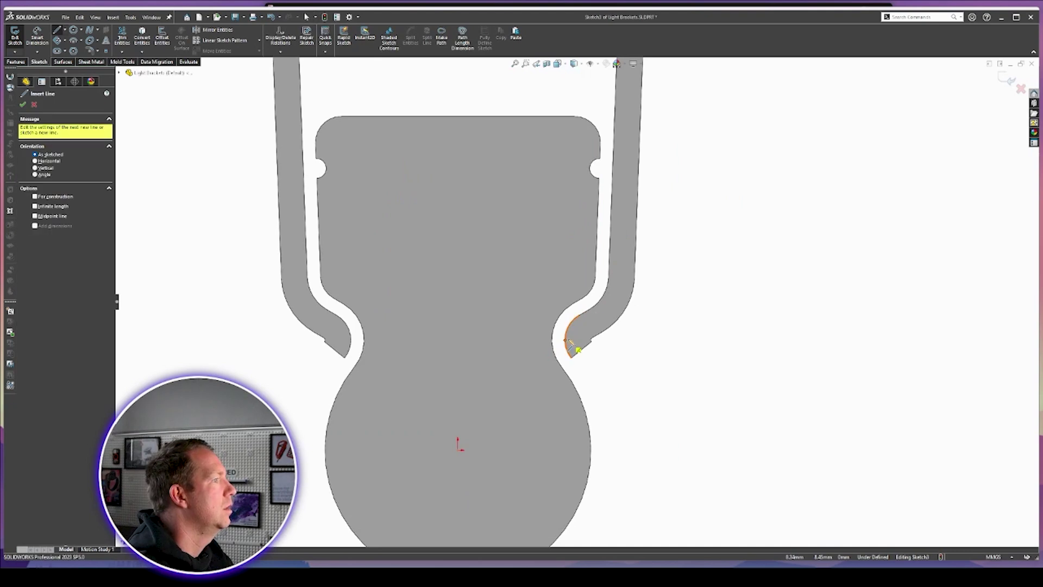
- Discard the new sketch and open the bracket outline's sketch for editing
{"action": "left_click", "coordinate": [1020, 88]}
{"action": "left_click", "coordinate": [54, 218]}
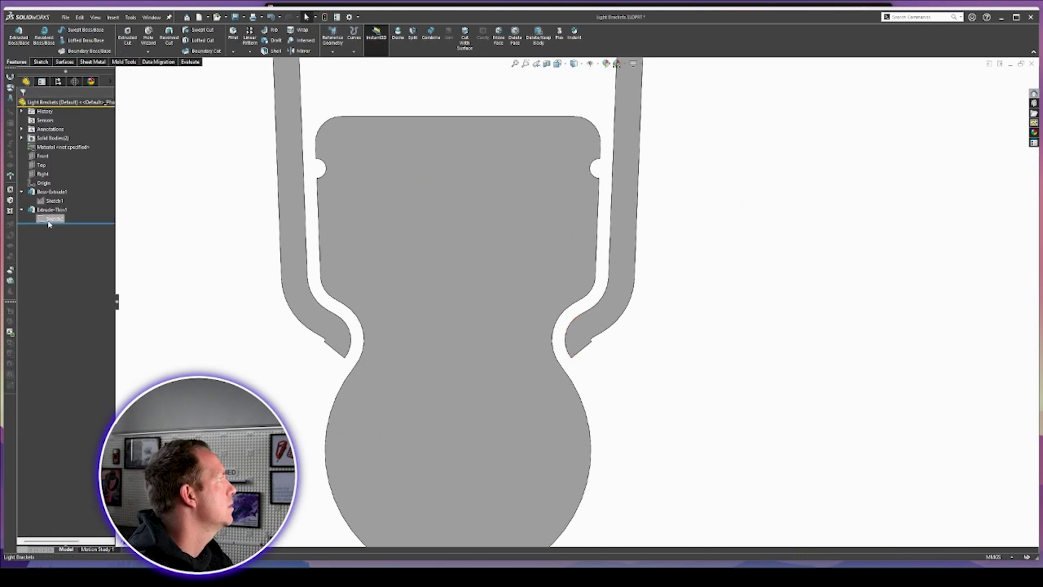
{"action": "left_click", "coordinate": [56, 194]}
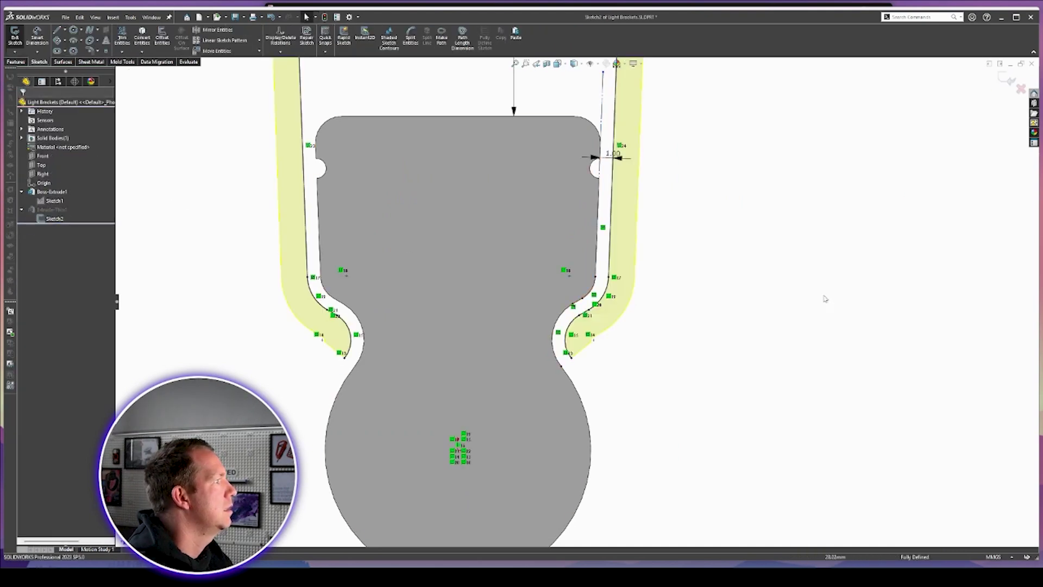
- Draw a vertical line upward from the innermost point of the bracket's right lower arc
{"action": "key", "text": "d"}
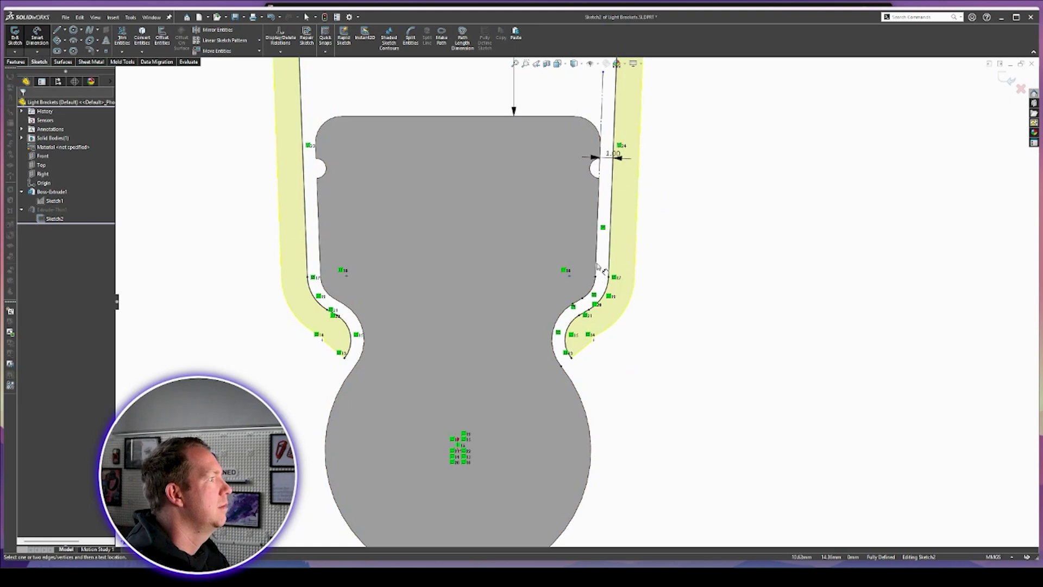
{"action": "left_click", "coordinate": [565, 342]}
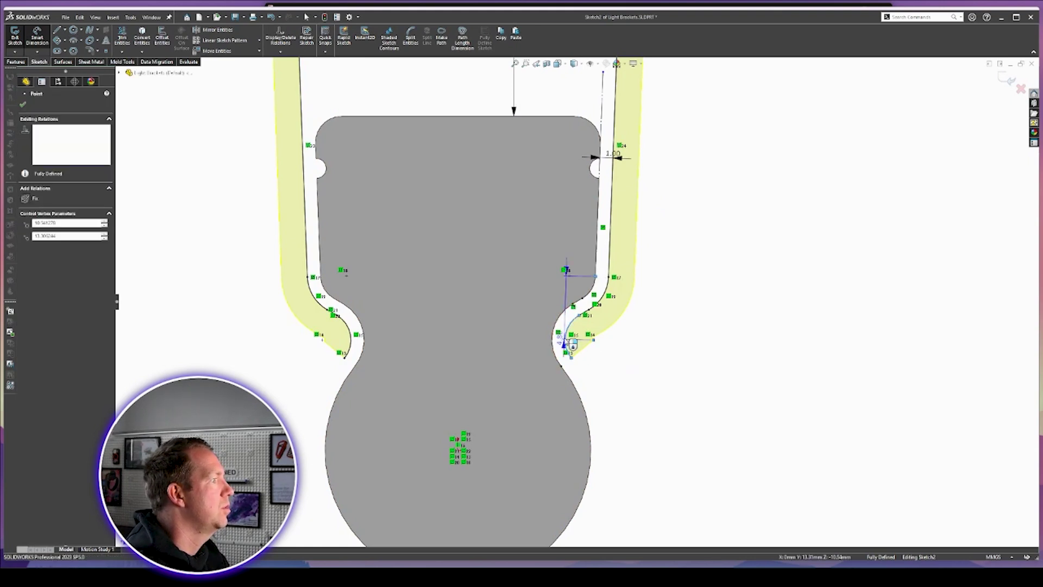
{"action": "key", "text": "l"}
{"action": "left_click", "coordinate": [566, 344]}
{"action": "left_click", "coordinate": [565, 243]}
{"action": "key", "text": "Escape"}
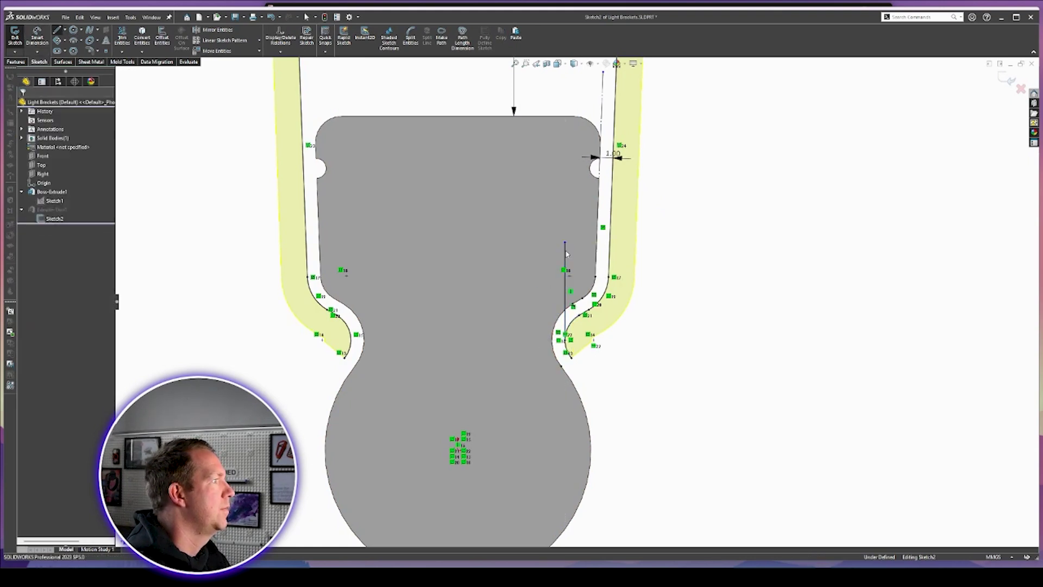
- Make the vertical line construction geometry, add a driven horizontal dimension from it to the lower end of the light's straight right side, and exit the sketch
{"action": "left_click", "coordinate": [565, 250]}
{"action": "key", "text": "c"}
{"action": "key", "text": "d"}
{"action": "left_click", "coordinate": [565, 251]}
{"action": "left_click", "coordinate": [596, 277]}
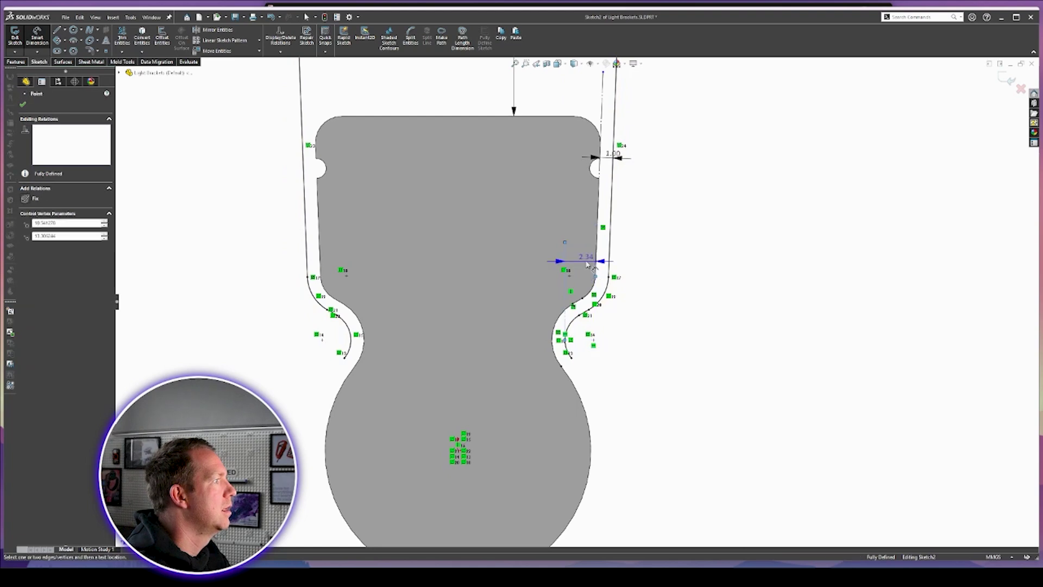
{"action": "left_click", "coordinate": [584, 260]}
{"action": "left_click", "coordinate": [261, 338]}
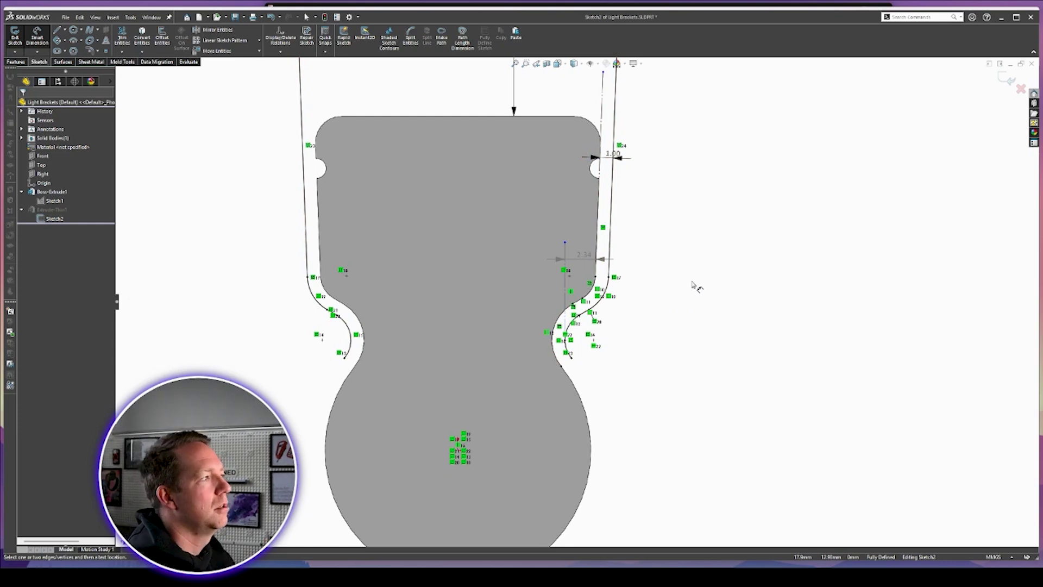
{"action": "left_click", "coordinate": [1008, 81]}
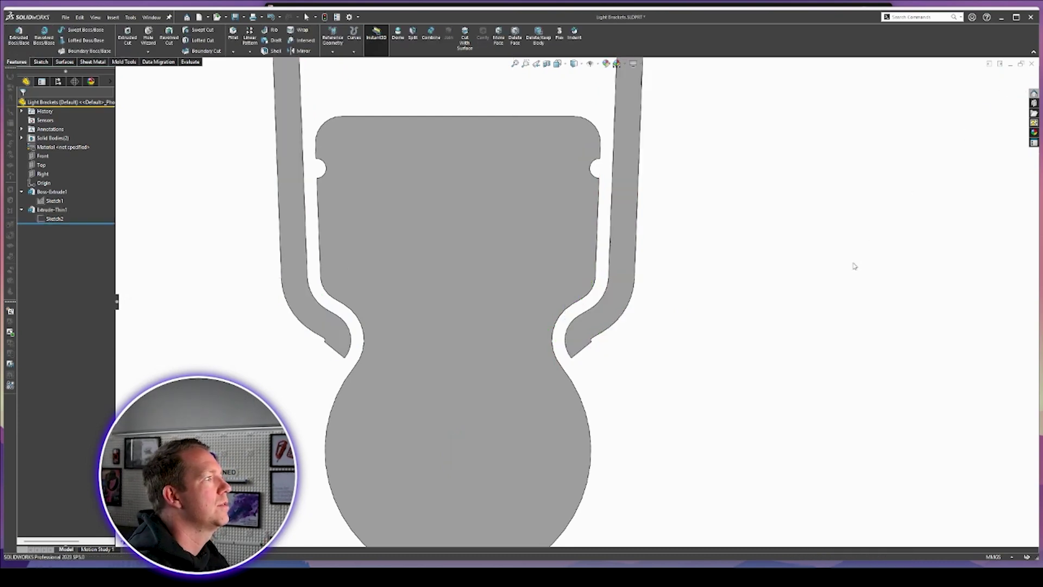
- Try to remove the small curved face at the bracket's right lower end with Delete Face
{"action": "scroll", "coordinate": [623, 306], "scroll_direction": "up", "scroll_amount": 4}
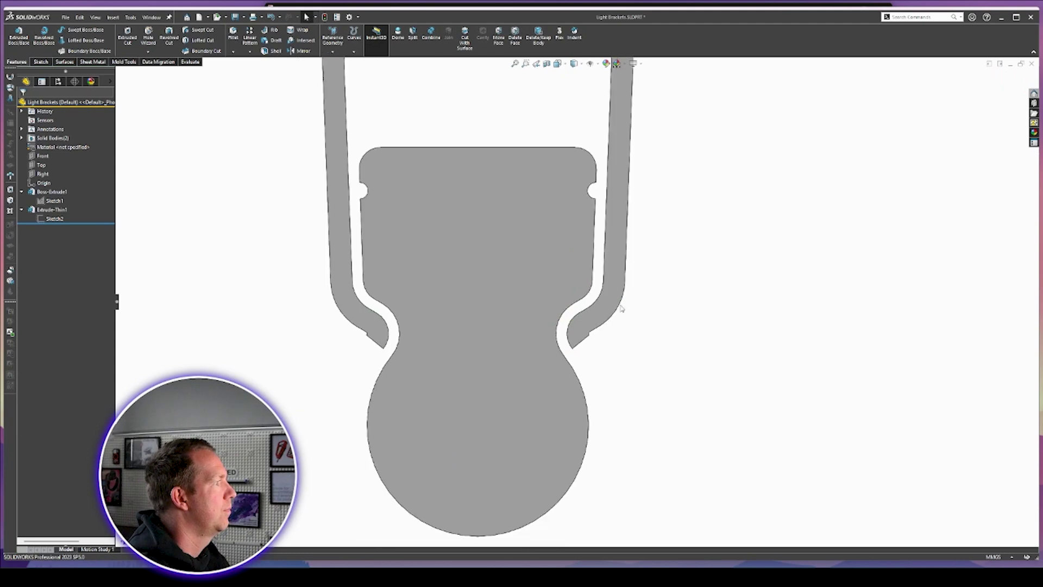
{"action": "scroll", "coordinate": [599, 256], "scroll_direction": "down", "scroll_amount": 9}
{"action": "middle_click_drag", "start_coordinate": [567, 323], "coordinate": [491, 340]}
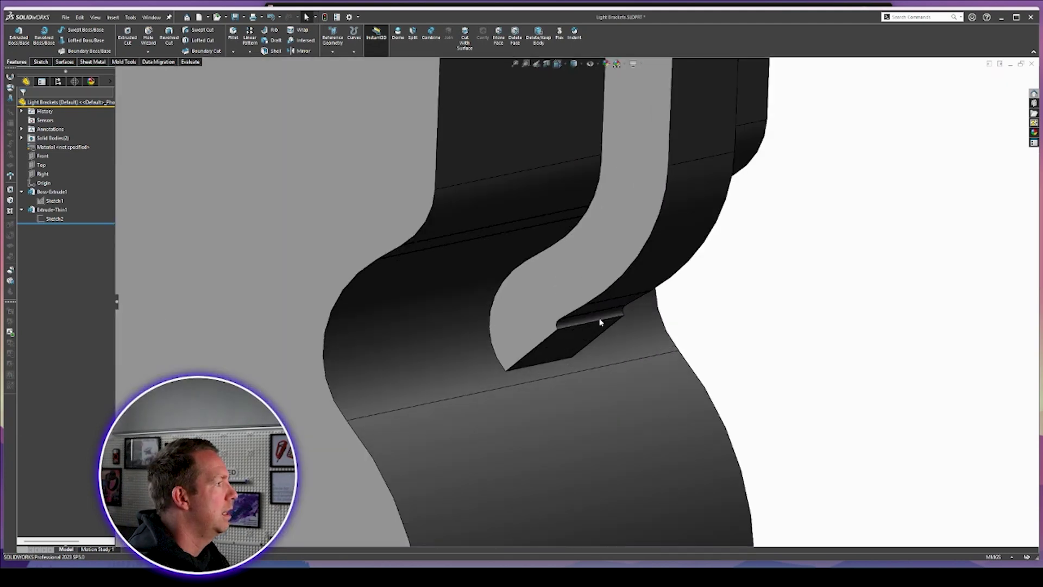
{"action": "left_click", "coordinate": [515, 37]}
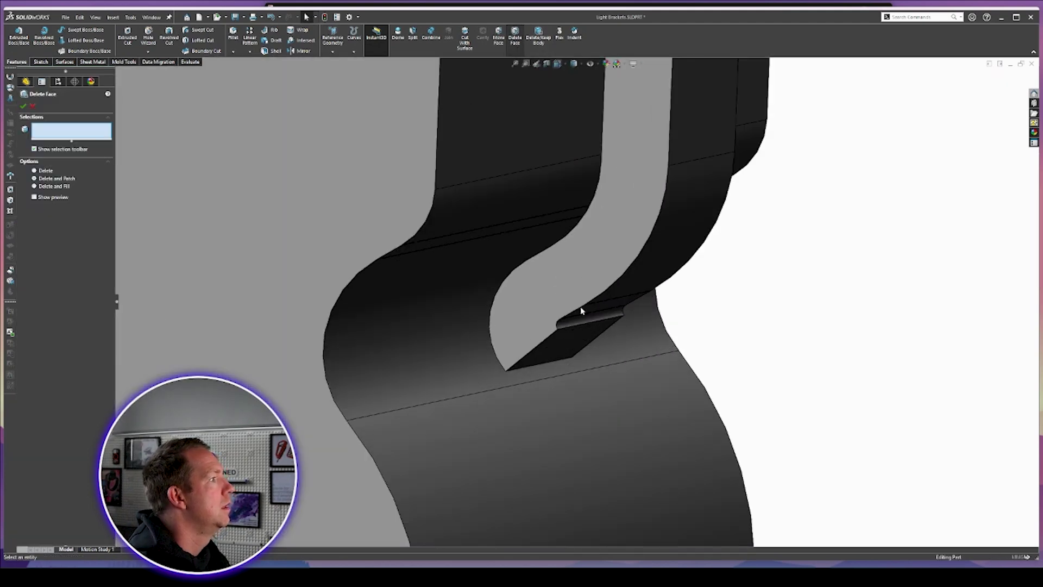
{"action": "left_click", "coordinate": [575, 323]}
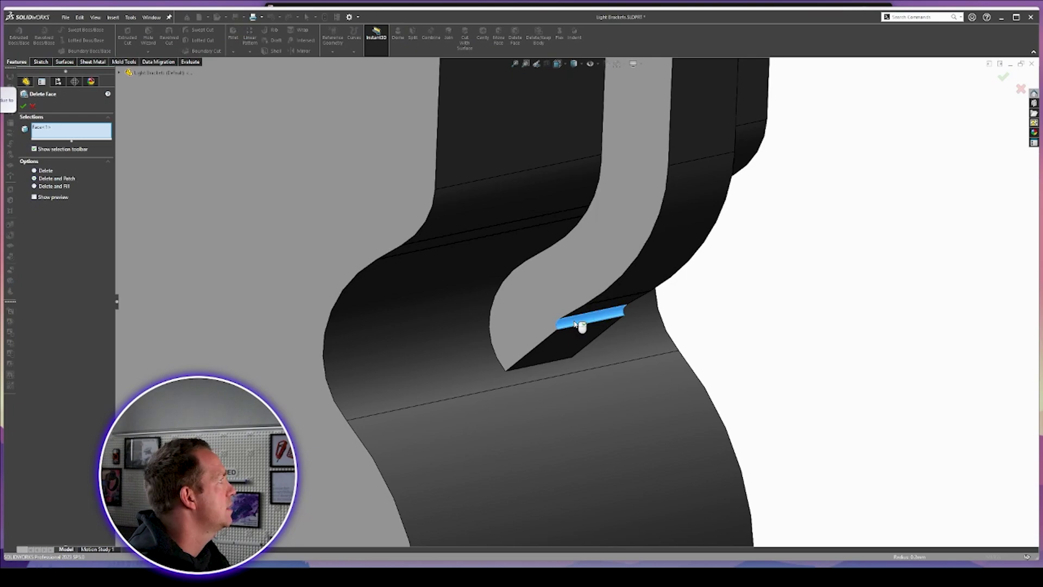
{"action": "middle_click_drag", "start_coordinate": [575, 324], "coordinate": [527, 291]}
{"action": "right_click", "coordinate": [578, 324]}
{"action": "scroll", "coordinate": [598, 326], "scroll_direction": "up", "scroll_amount": 7}
{"action": "scroll", "coordinate": [623, 311], "scroll_direction": "up", "scroll_amount": 1}
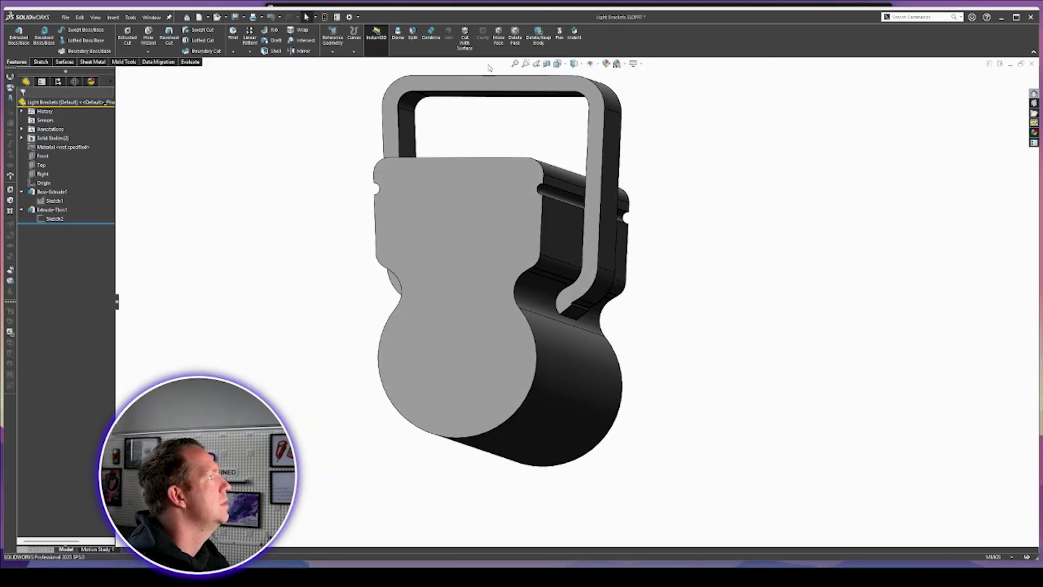
- Try to offset the end face of the bracket's right hook by 1 mm with Move Face
{"action": "left_click", "coordinate": [498, 36]}
{"action": "scroll", "coordinate": [576, 322], "scroll_direction": "down", "scroll_amount": 6}
{"action": "left_click", "coordinate": [570, 293]}
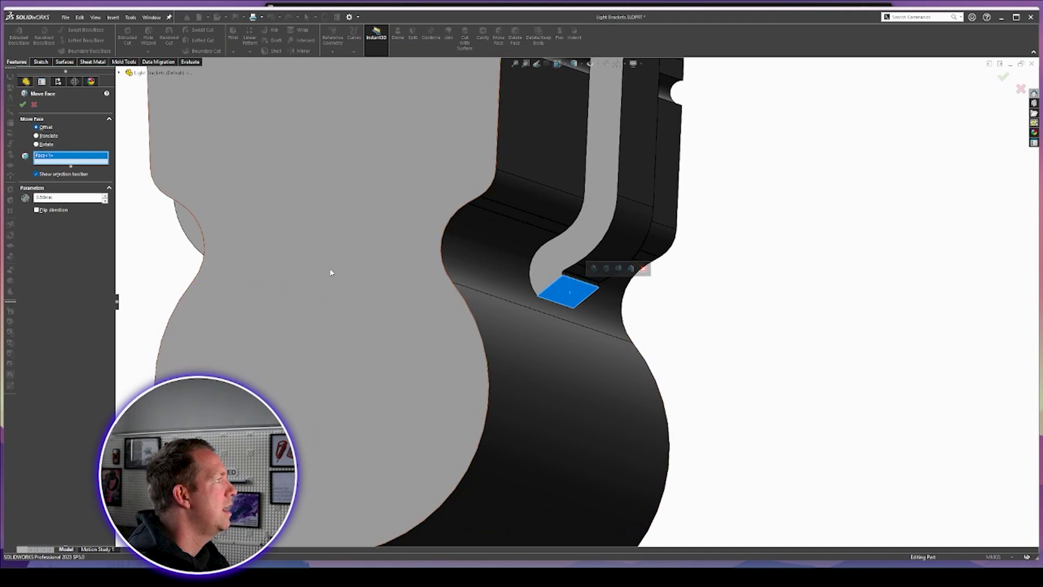
{"action": "left_click_drag", "start_coordinate": [37, 198], "coordinate": [195, 207]}
{"action": "type", "text": "1"}
{"action": "key", "text": "Return"}
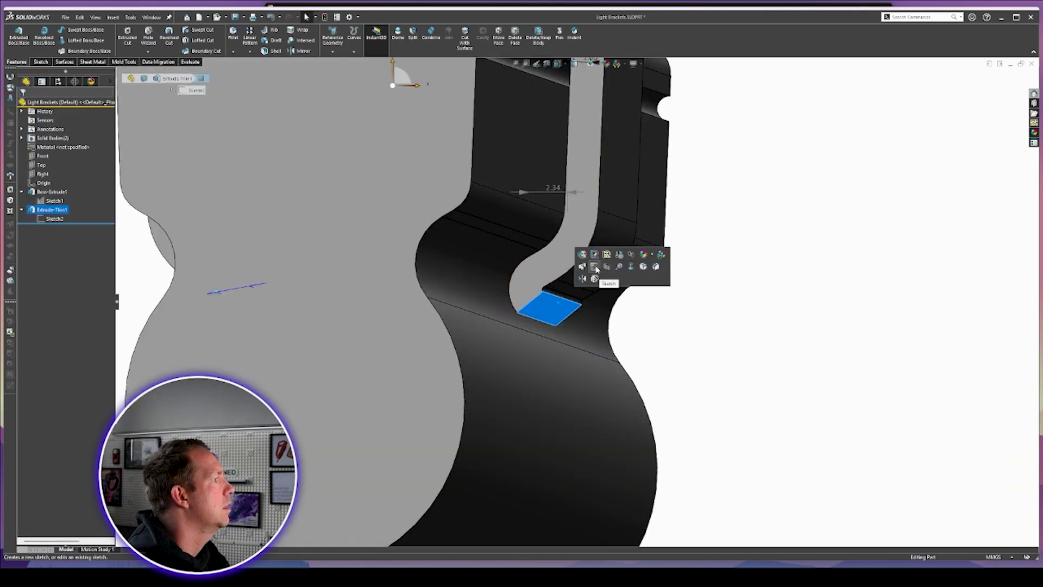
- Start a sketch on the right hook's end face, convert the face's edges and extrude them 2 mm to lengthen the hook
{"action": "left_click", "coordinate": [584, 252]}
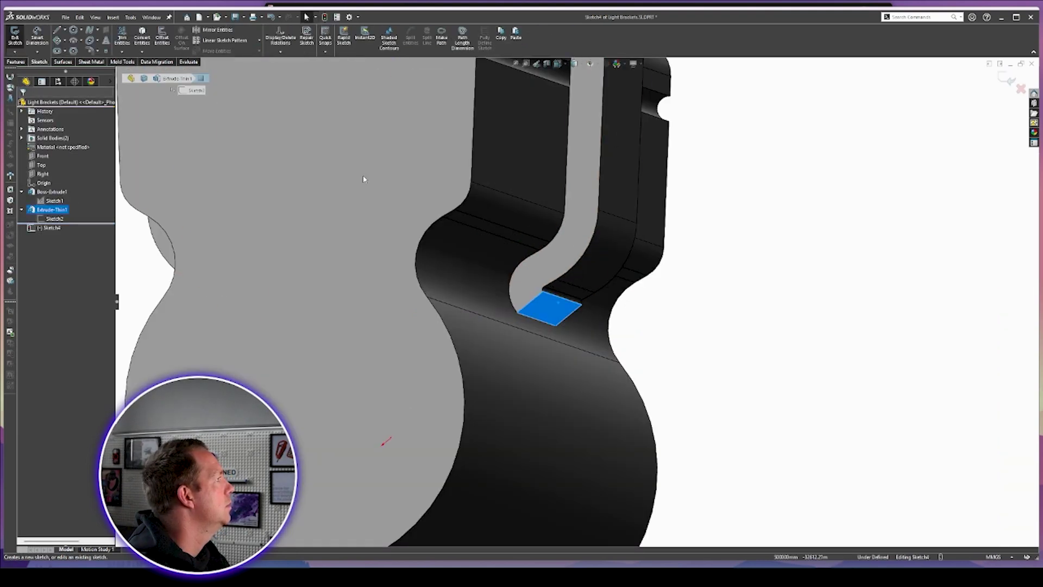
{"action": "left_click", "coordinate": [142, 37]}
{"action": "left_click", "coordinate": [16, 62]}
{"action": "left_click", "coordinate": [19, 38]}
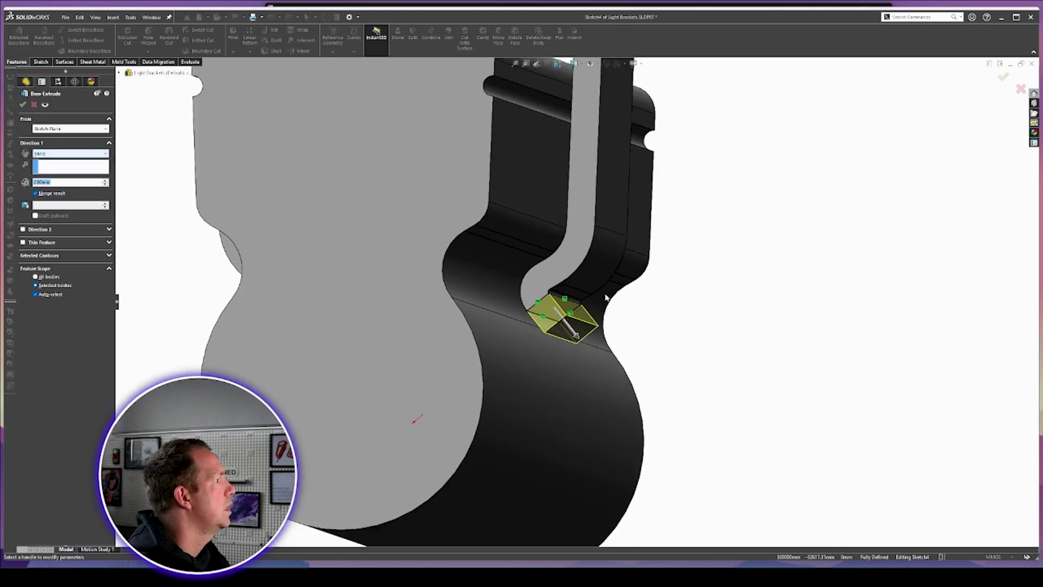
{"action": "middle_click_drag", "start_coordinate": [622, 301], "coordinate": [656, 310]}
{"action": "scroll", "coordinate": [606, 318], "scroll_direction": "down", "scroll_amount": 3}
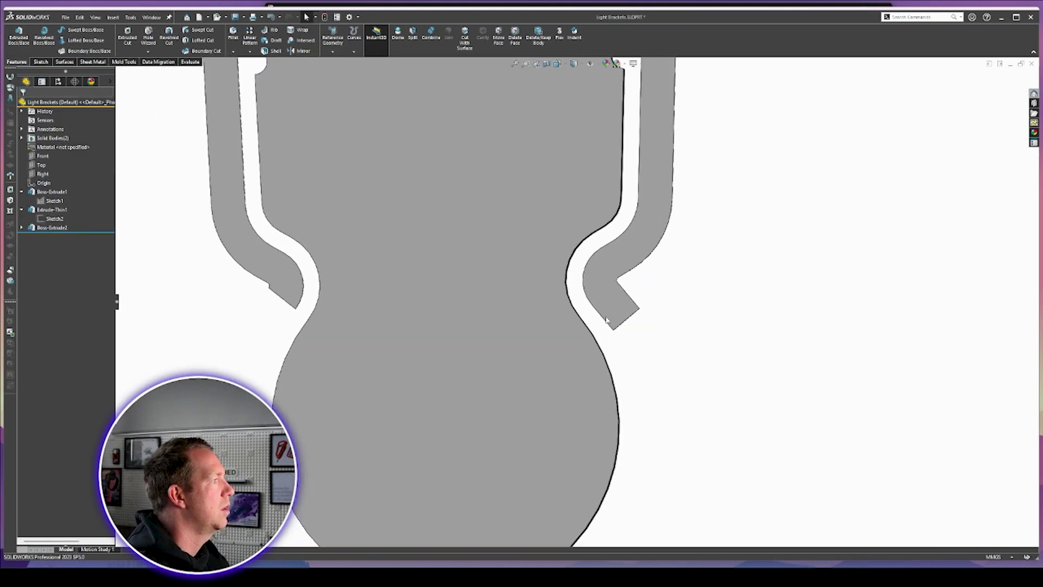
- Create an exploded view that moves the light body straight down out of the bracket
{"action": "left_click", "coordinate": [302, 307]}
{"action": "key", "text": "f"}
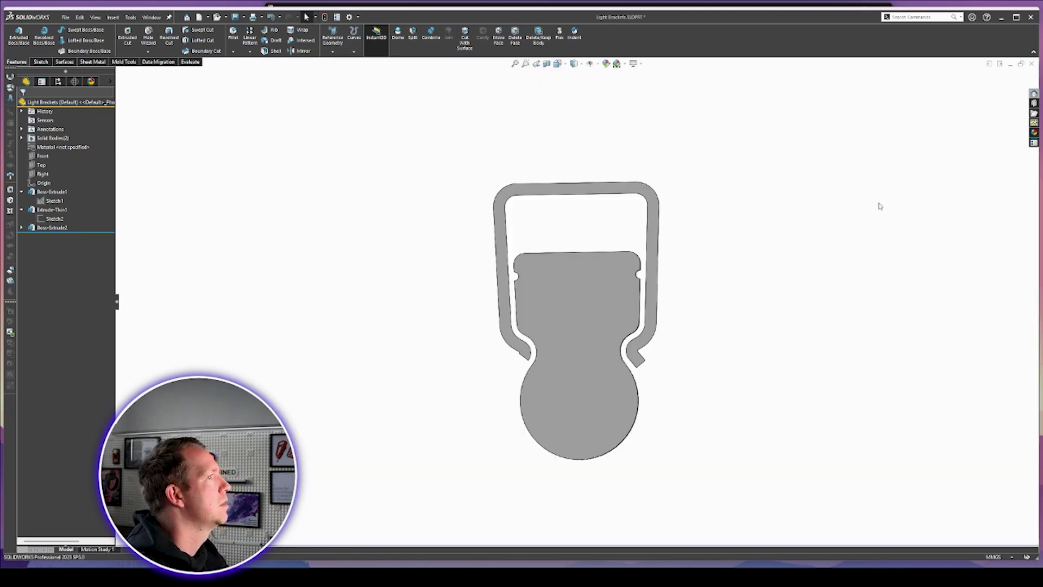
{"action": "left_click", "coordinate": [59, 81]}
{"action": "right_click", "coordinate": [75, 118]}
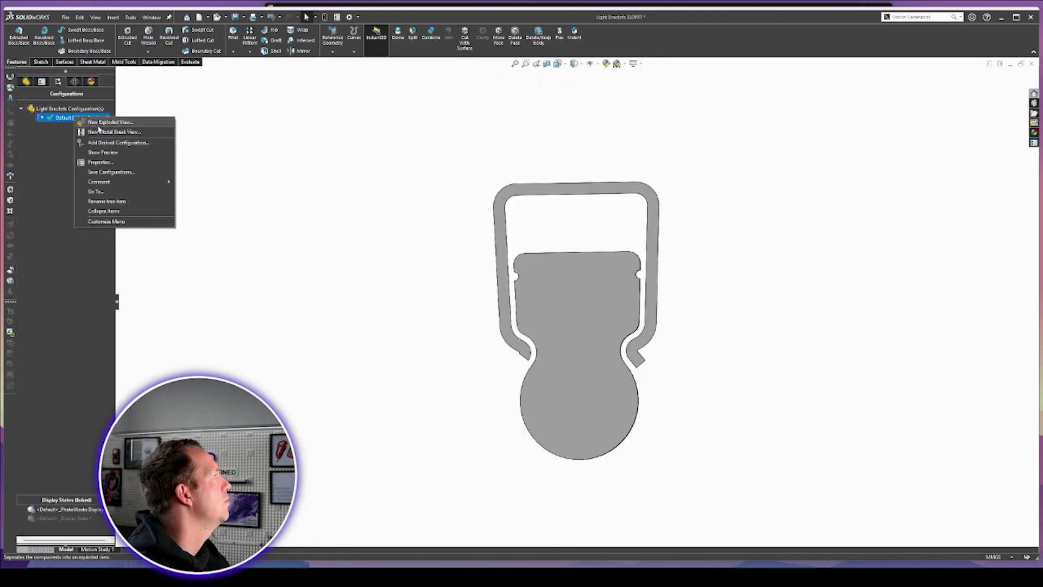
{"action": "left_click", "coordinate": [98, 130]}
{"action": "left_click", "coordinate": [539, 278]}
{"action": "left_click_drag", "start_coordinate": [512, 217], "coordinate": [517, 326]}
{"action": "scroll", "coordinate": [526, 360], "scroll_direction": "down", "scroll_amount": 4}
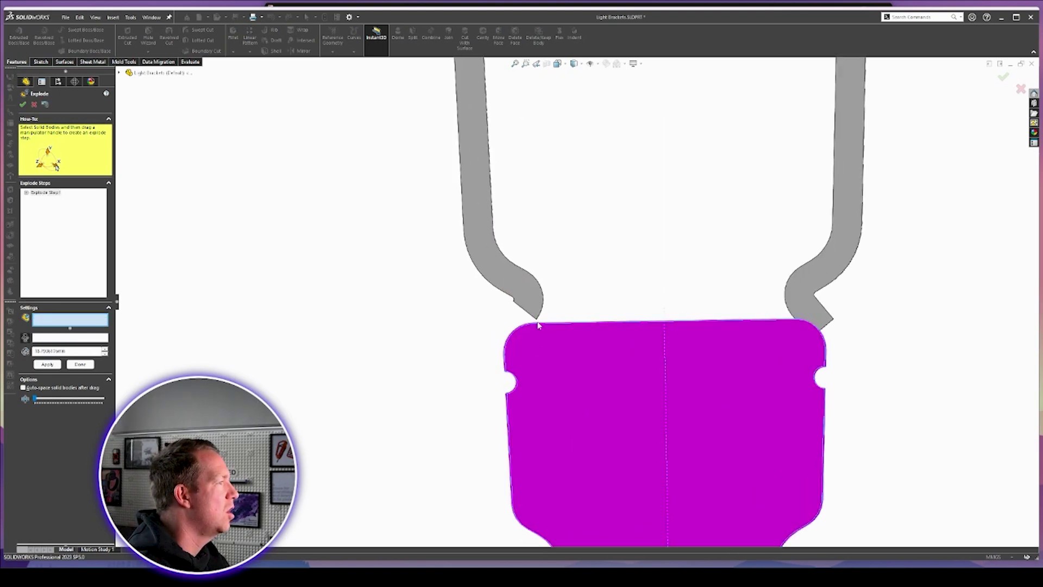
- Increase the light body's explode distance to about 21 mm and accept the exploded view
{"action": "scroll", "coordinate": [538, 322], "scroll_direction": "up", "scroll_amount": 5}
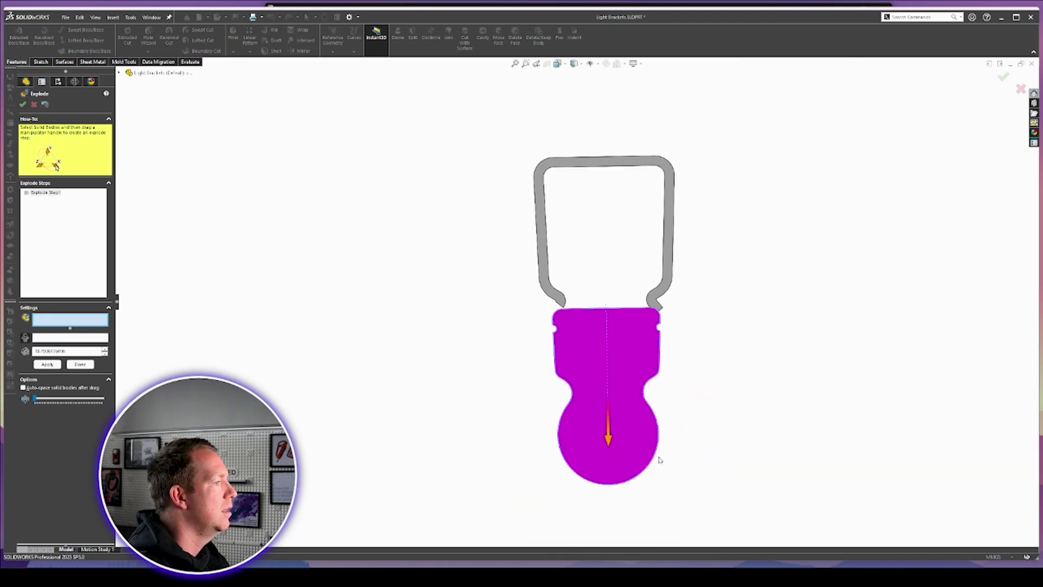
{"action": "left_click_drag", "start_coordinate": [608, 444], "coordinate": [613, 458]}
{"action": "scroll", "coordinate": [684, 323], "scroll_direction": "down", "scroll_amount": 4}
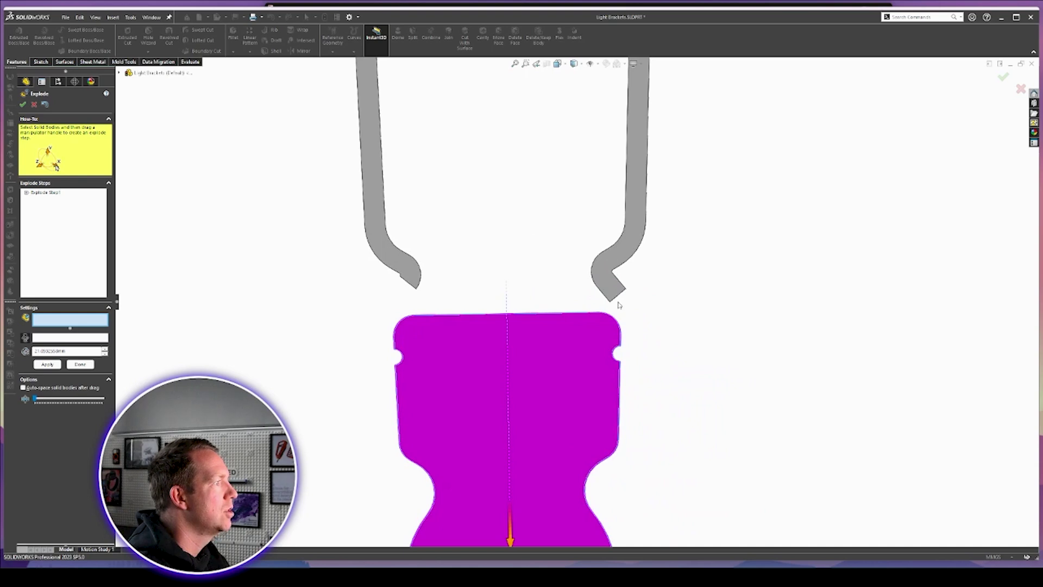
{"action": "scroll", "coordinate": [618, 306], "scroll_direction": "down", "scroll_amount": 5}
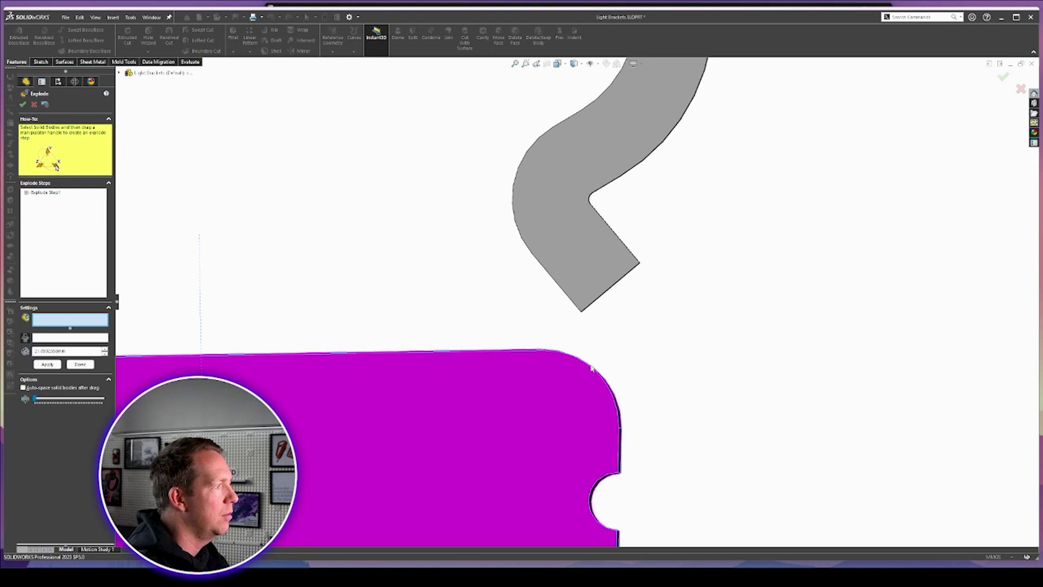
{"action": "left_click", "coordinate": [22, 103]}
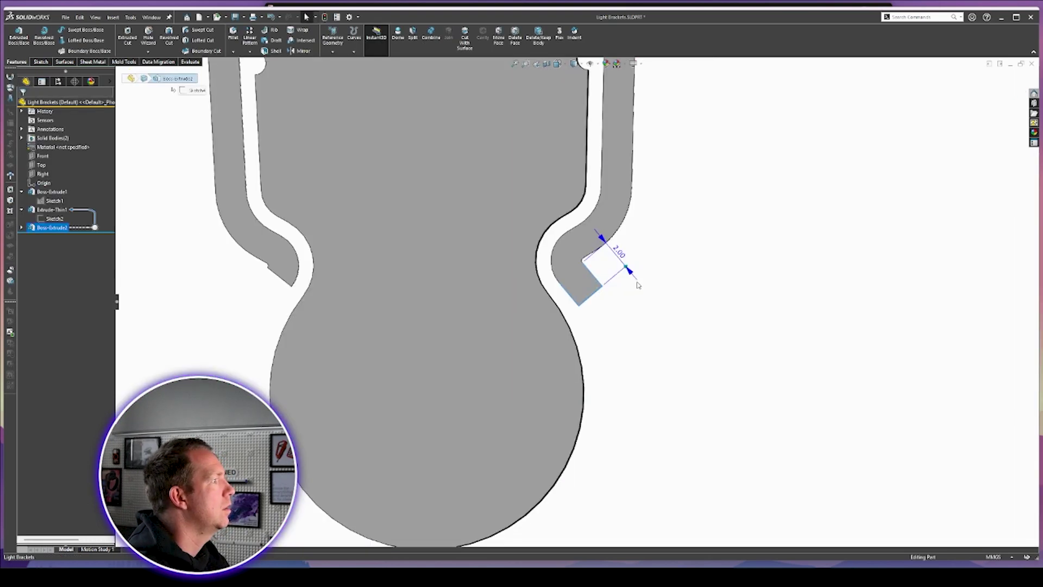
- Edit the depth of the right hook's extension and compare the hook with the light in the exploded view
{"action": "left_click", "coordinate": [618, 252]}
{"action": "key", "text": "Return"}
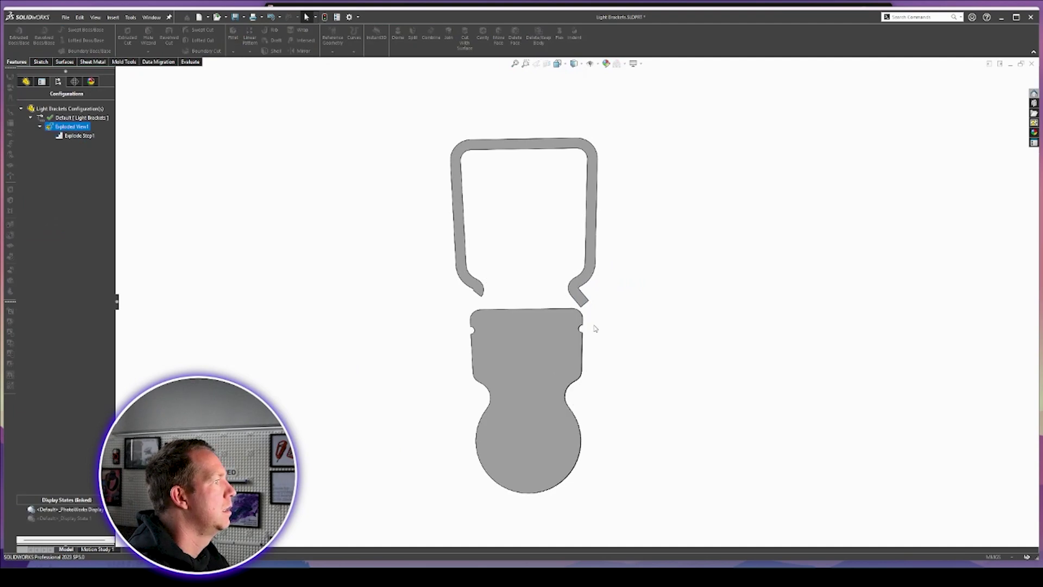
{"action": "scroll", "coordinate": [570, 330], "scroll_direction": "down", "scroll_amount": 5}
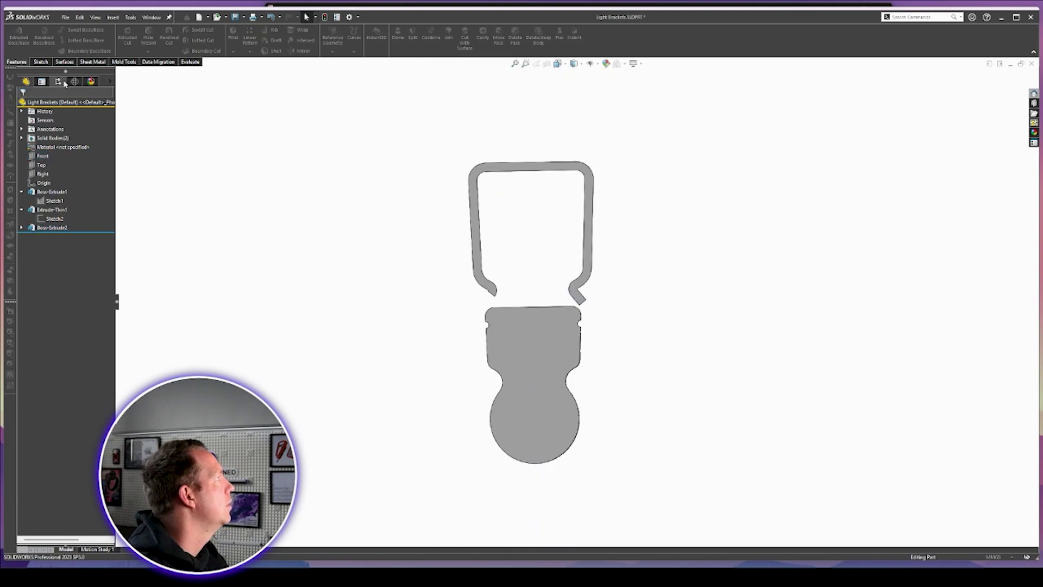
- Collapse the exploded view and mirror the hook extension onto the bracket's left lower end
{"action": "left_click", "coordinate": [58, 81]}
{"action": "double_click", "coordinate": [68, 126]}
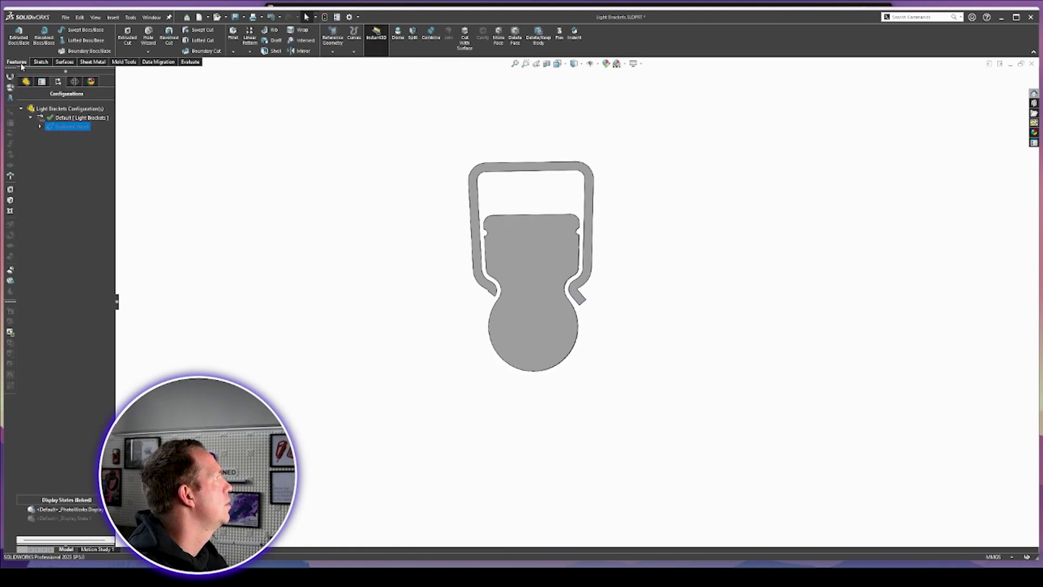
{"action": "left_click", "coordinate": [226, 204]}
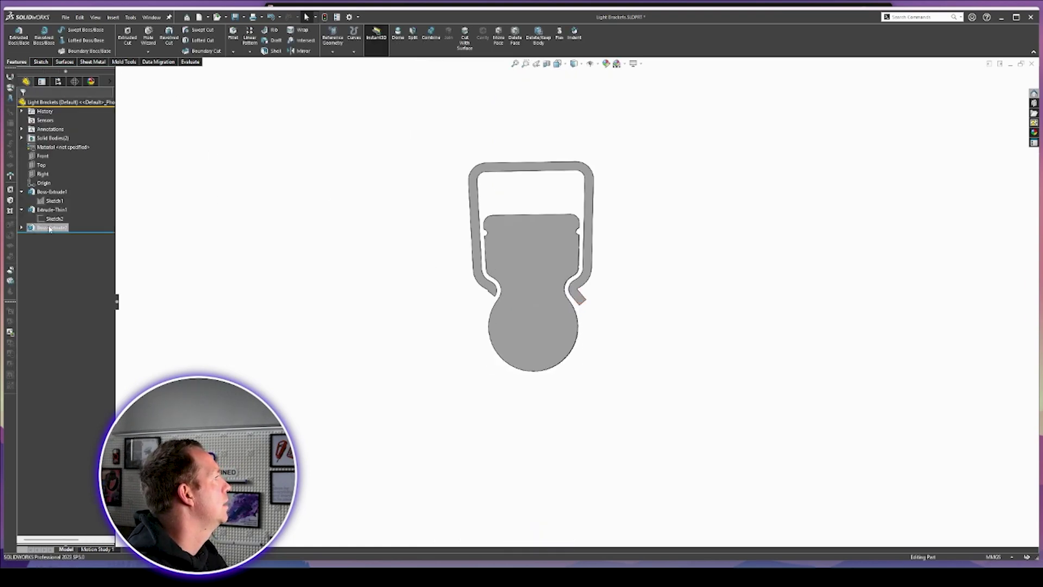
{"action": "left_click", "coordinate": [389, 343]}
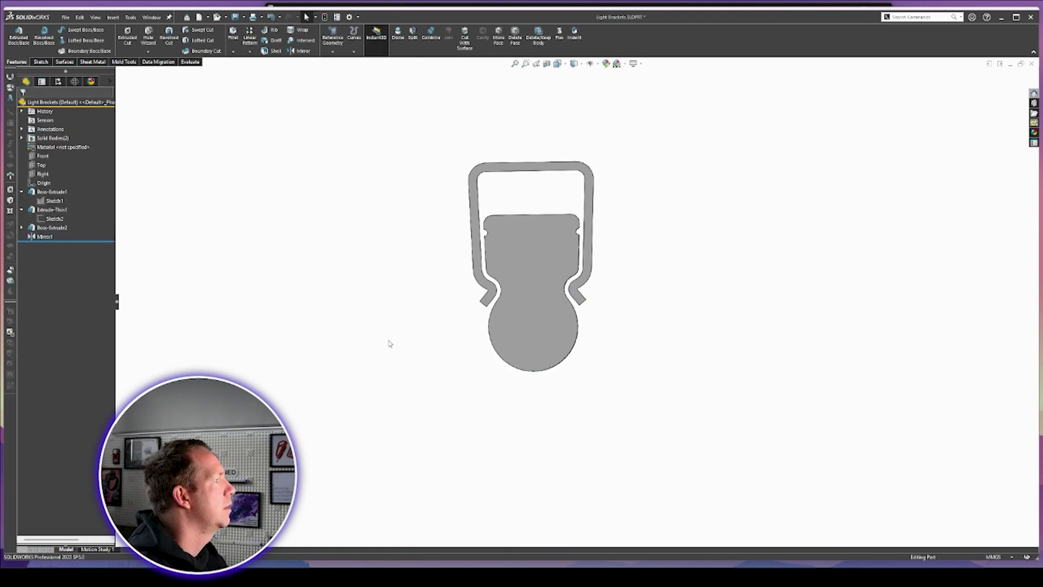
- Start a sketch on the inner face of the bracket's top wall and isolate the bracket body
{"action": "middle_click_drag", "start_coordinate": [389, 342], "coordinate": [614, 279]}
{"action": "mouse_move", "coordinate": [467, 233]}
{"action": "middle_mouse_down"}
{"action": "mouse_move", "coordinate": [524, 277]}
{"action": "mouse_move", "coordinate": [551, 158]}
{"action": "mouse_move", "coordinate": [548, 194]}
{"action": "middle_mouse_up"}
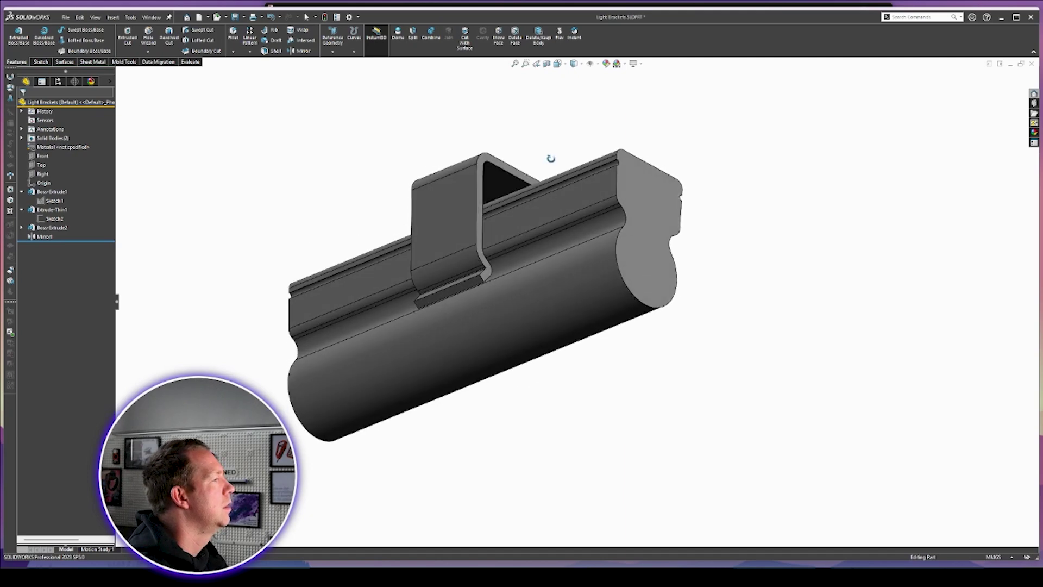
{"action": "scroll", "coordinate": [548, 193], "scroll_direction": "down", "scroll_amount": 2}
{"action": "left_click", "coordinate": [492, 204]}
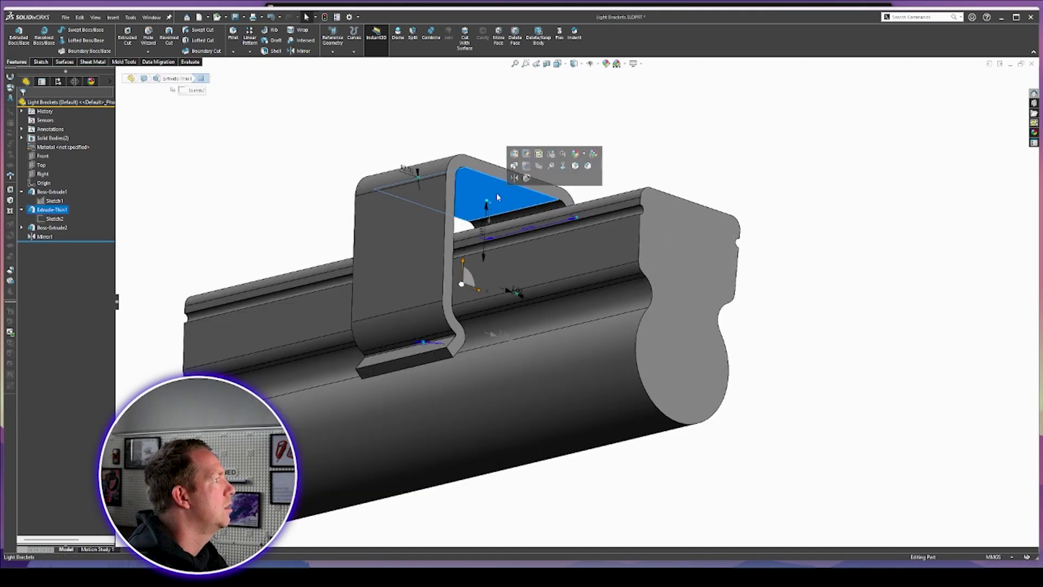
{"action": "left_click", "coordinate": [526, 167]}
{"action": "key", "text": "i"}
- Sketch a 5.5 mm diameter circle centred on the origin on the bracket's inner top face
{"action": "left_click", "coordinate": [73, 30]}
{"action": "middle_click_drag", "start_coordinate": [459, 217], "coordinate": [472, 154]}
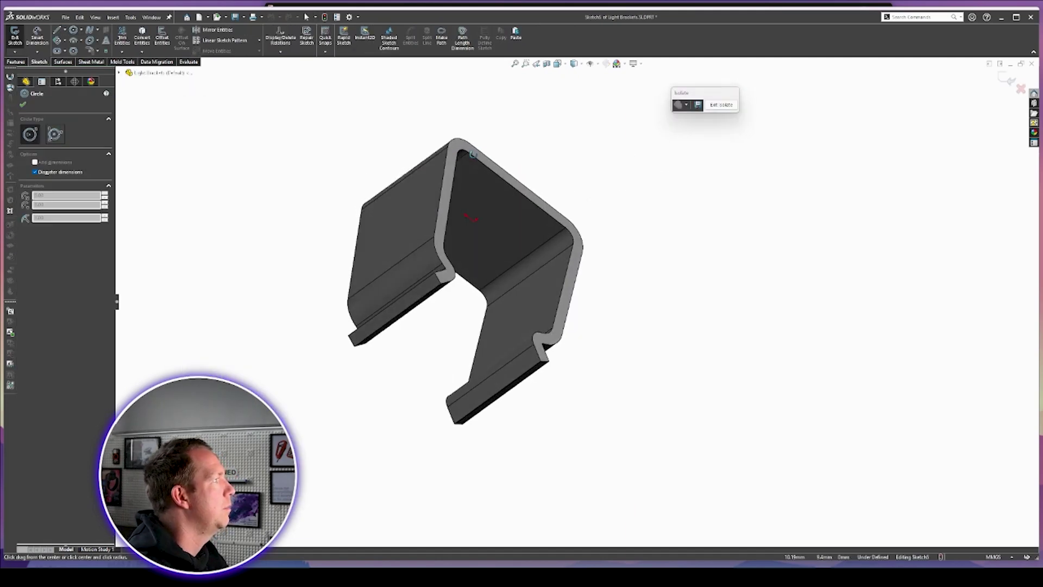
{"action": "scroll", "coordinate": [467, 182], "scroll_direction": "down", "scroll_amount": 3}
{"action": "left_click", "coordinate": [482, 252]}
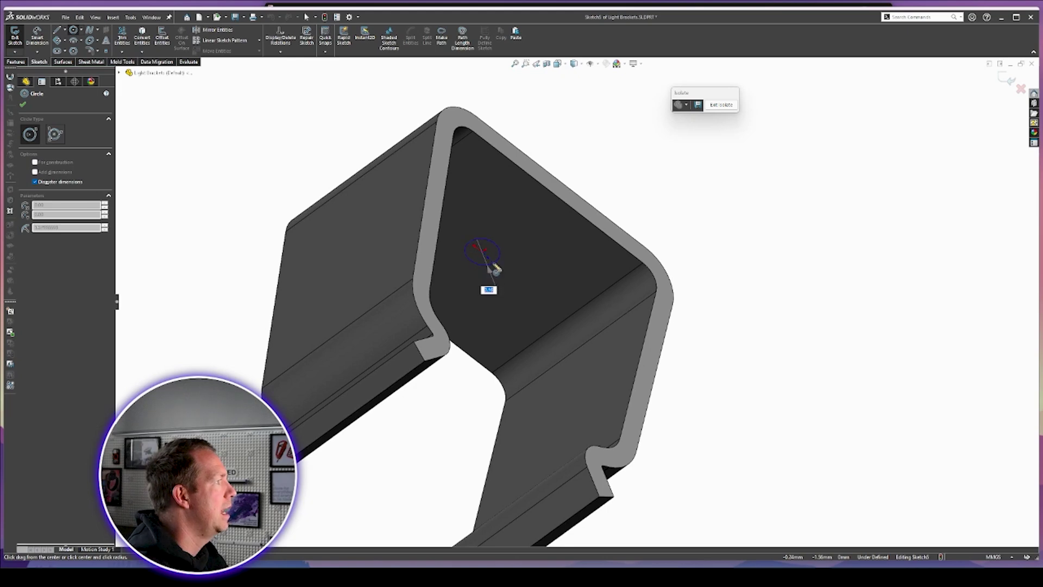
{"action": "type", "text": "5.5"}
{"action": "key", "text": "Return"}
{"action": "key", "text": "Escape"}
- Cut the circle through the bracket's top wall and end the isolated display
{"action": "left_click", "coordinate": [852, 239]}
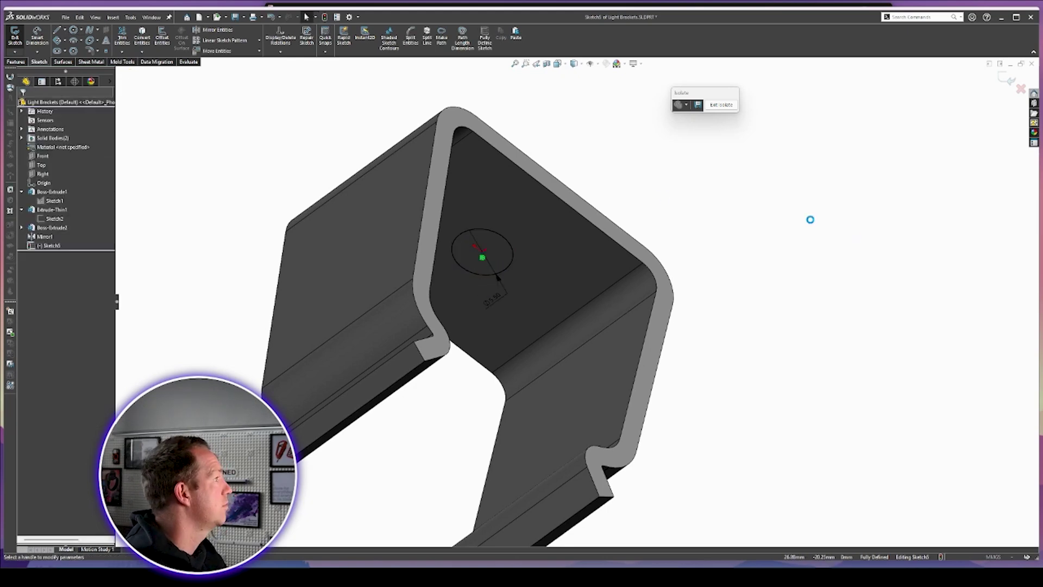
{"action": "left_click", "coordinate": [24, 100]}
{"action": "left_click", "coordinate": [721, 105]}
- Examine the clearance between bracket and light from the front and side, including the thin extrusion's dimensions
{"action": "middle_click_drag", "start_coordinate": [701, 190], "coordinate": [625, 289]}
{"action": "scroll", "coordinate": [626, 289], "scroll_direction": "up", "scroll_amount": 1}
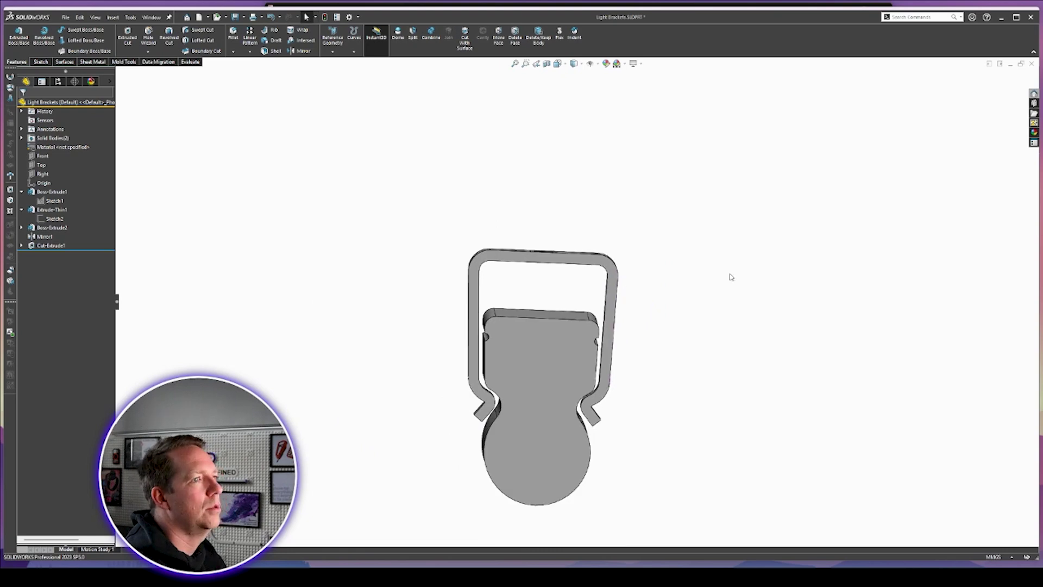
{"action": "key", "text": "ctrl+1"}
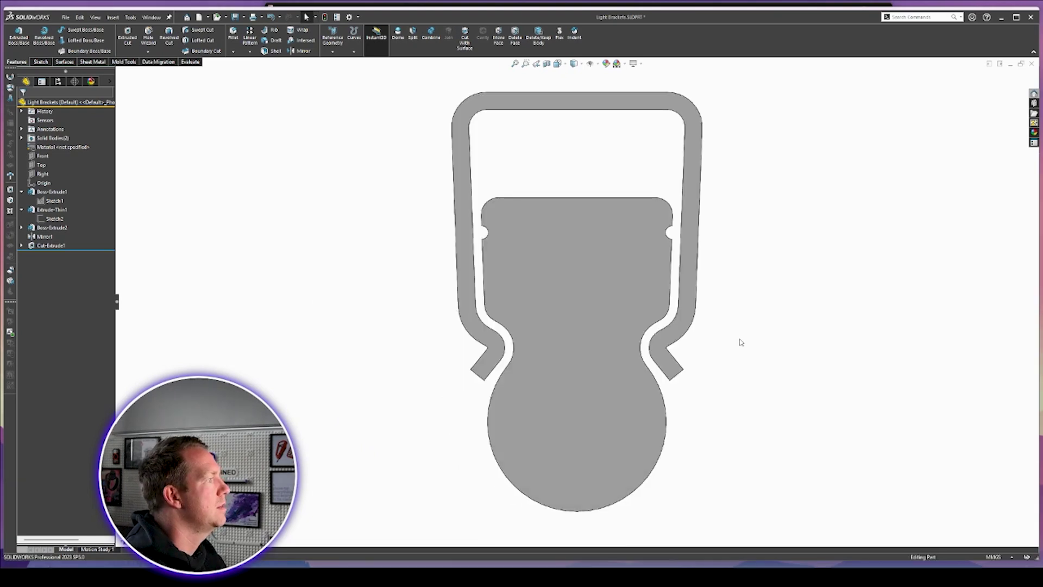
{"action": "left_click", "coordinate": [53, 211]}
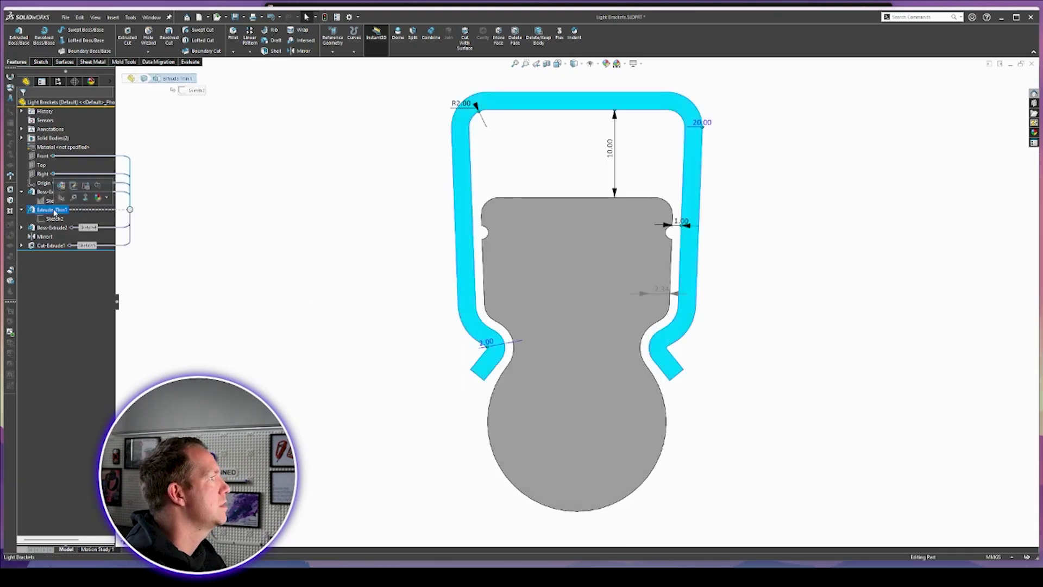
{"action": "left_click", "coordinate": [739, 168]}
{"action": "scroll", "coordinate": [582, 411], "scroll_direction": "up", "scroll_amount": 4}
{"action": "middle_click_drag", "start_coordinate": [582, 411], "coordinate": [687, 272]}
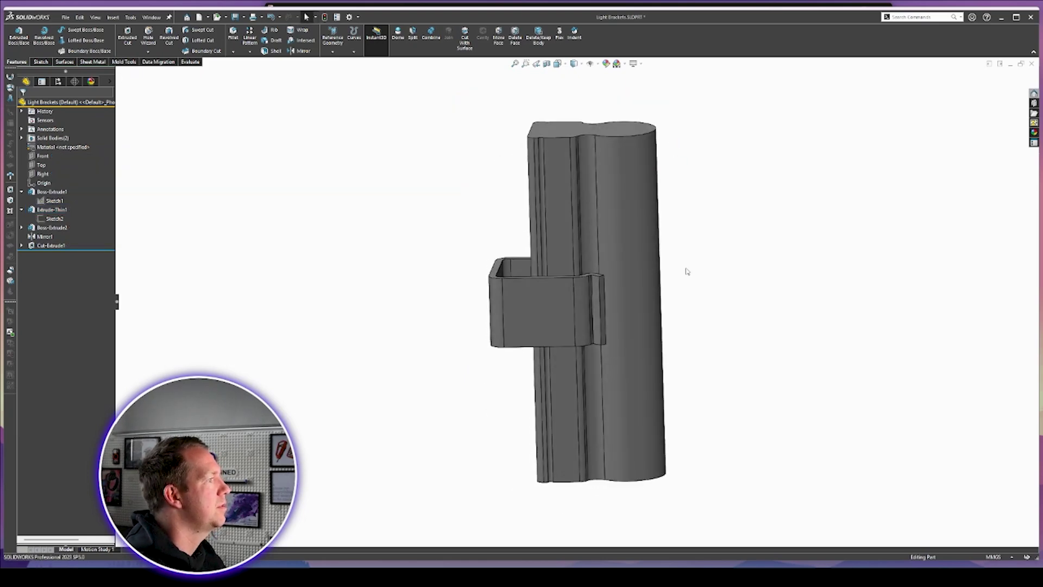
{"action": "middle_click_drag", "start_coordinate": [713, 395], "coordinate": [585, 300]}
{"action": "scroll", "coordinate": [592, 343], "scroll_direction": "down", "scroll_amount": 3}
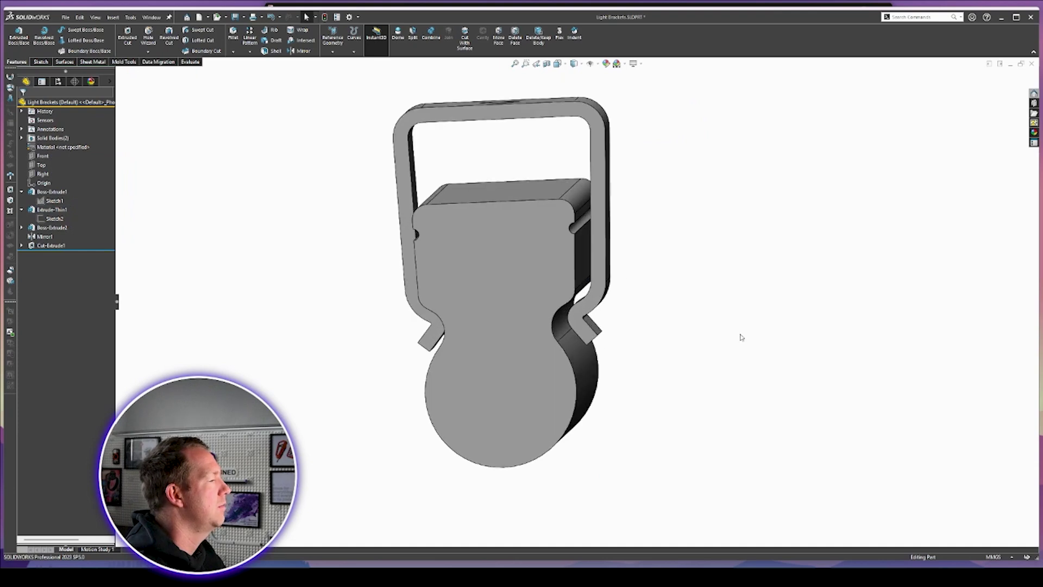
{"action": "scroll", "coordinate": [482, 292], "scroll_direction": "down", "scroll_amount": 2}
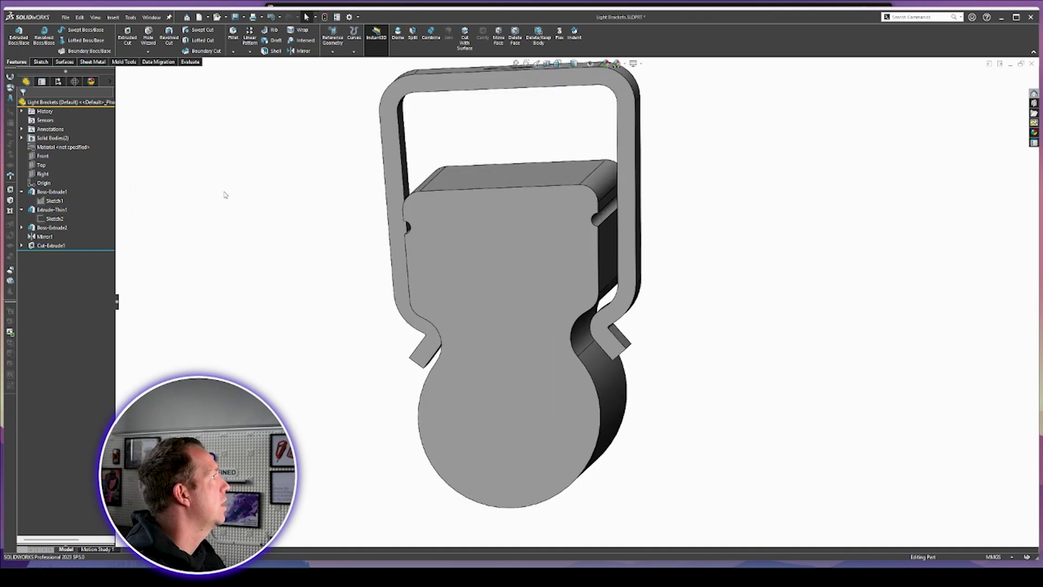
- Chamfer the outer end edges of both bracket hooks by 1 mm at 45 degrees
{"action": "left_click", "coordinate": [233, 51]}
{"action": "left_click", "coordinate": [252, 70]}
{"action": "scroll", "coordinate": [630, 348], "scroll_direction": "down", "scroll_amount": 5}
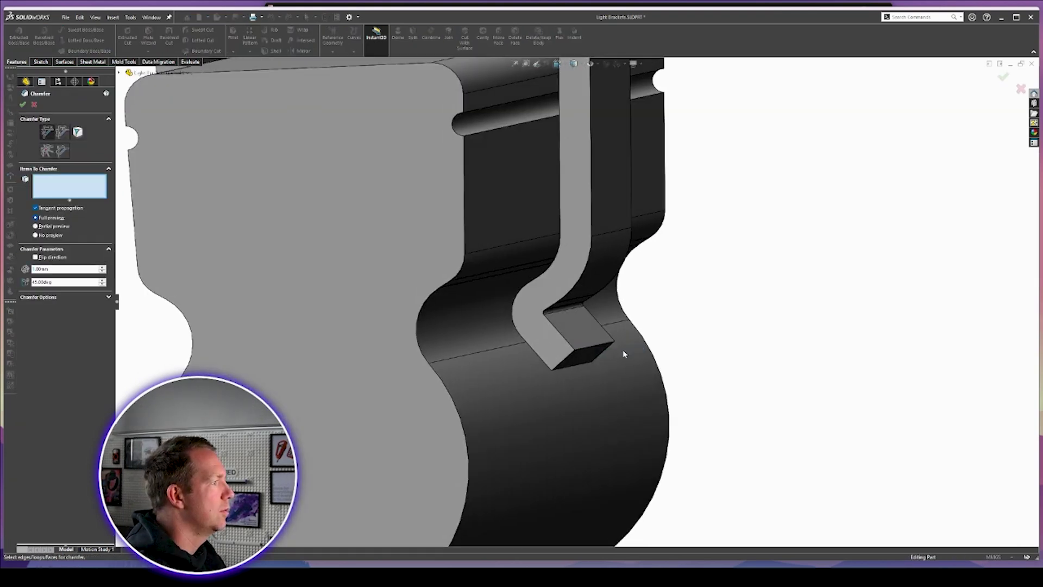
{"action": "left_click", "coordinate": [595, 346]}
{"action": "left_click", "coordinate": [299, 355]}
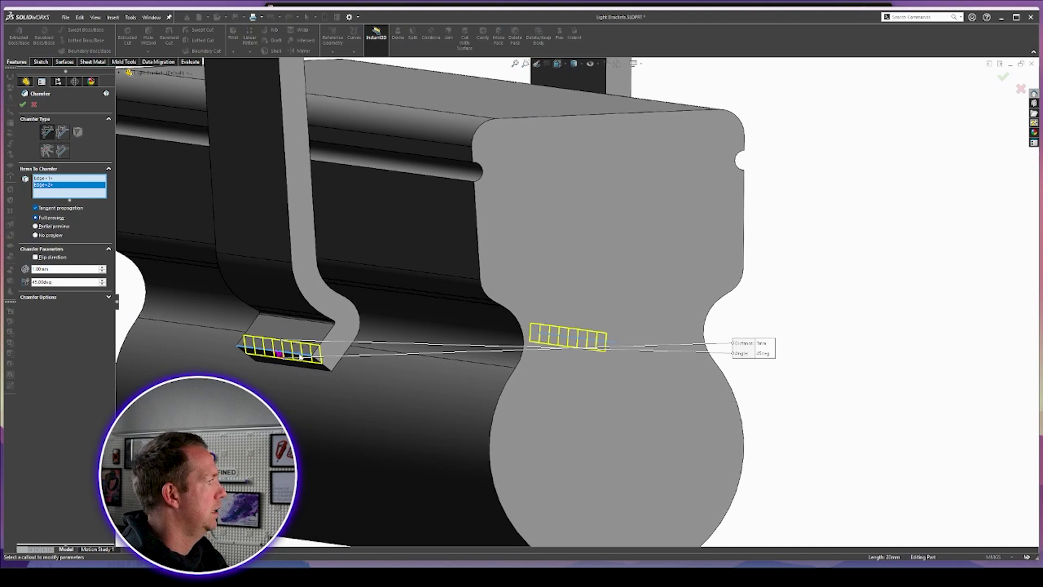
{"action": "key", "text": "Return"}
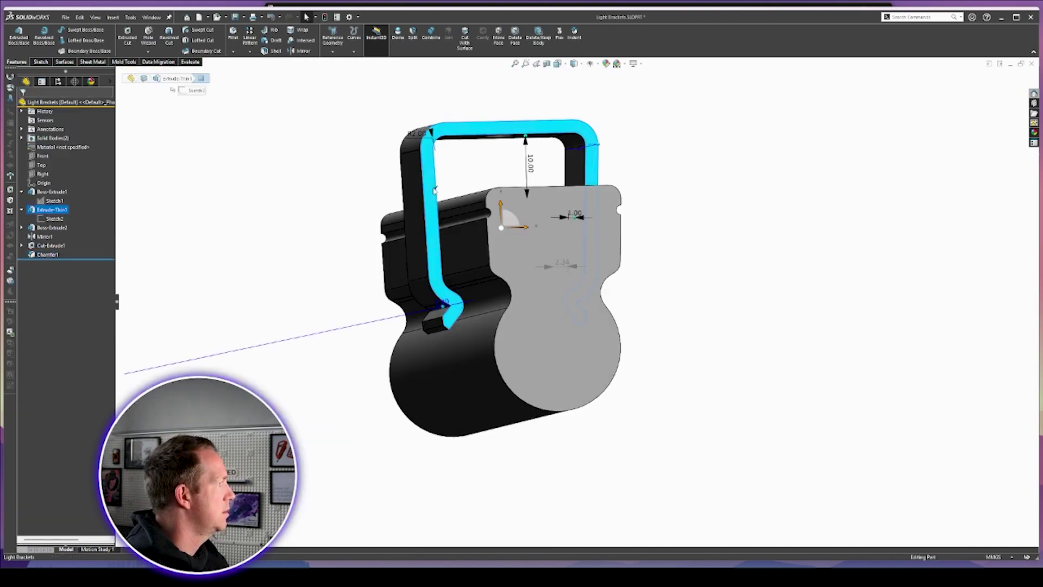
- Isolate the bracket and fillet the six widthwise edges at the ends of both hooks
{"action": "left_click", "coordinate": [535, 158]}
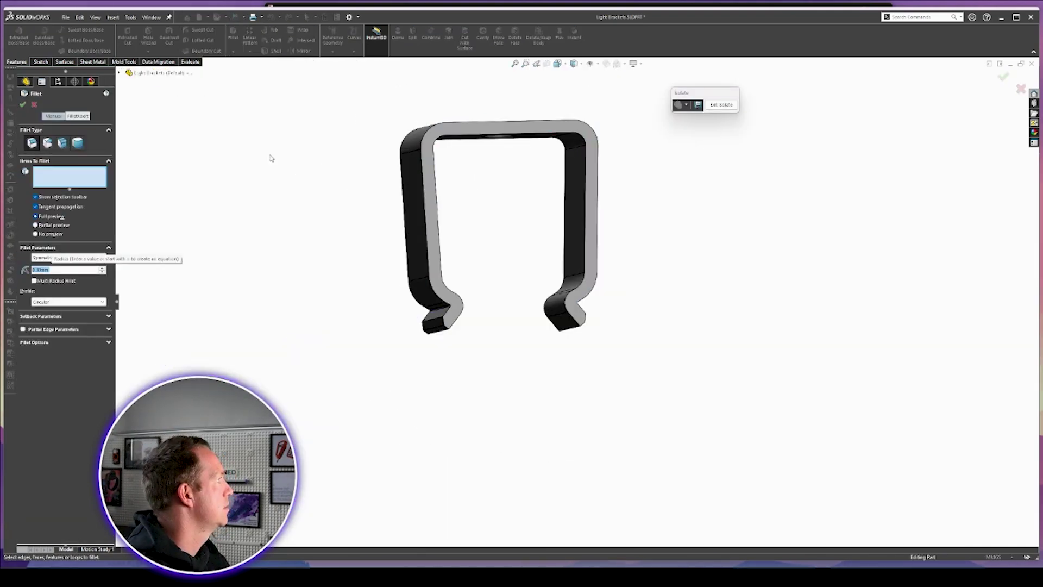
{"action": "scroll", "coordinate": [440, 316], "scroll_direction": "down", "scroll_amount": 1}
{"action": "scroll", "coordinate": [462, 331], "scroll_direction": "down", "scroll_amount": 2}
{"action": "left_click", "coordinate": [454, 320]}
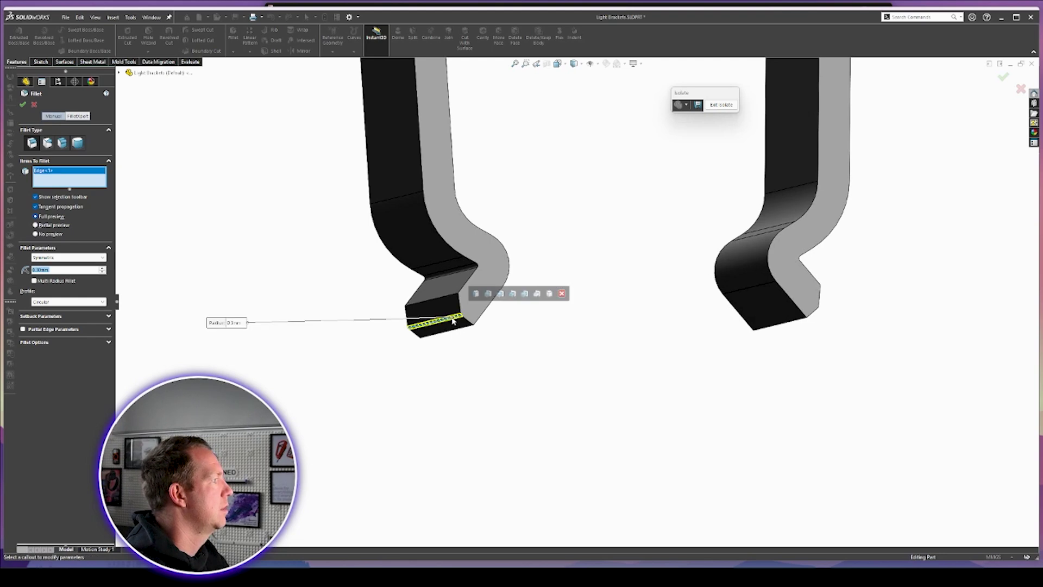
{"action": "left_click", "coordinate": [477, 293]}
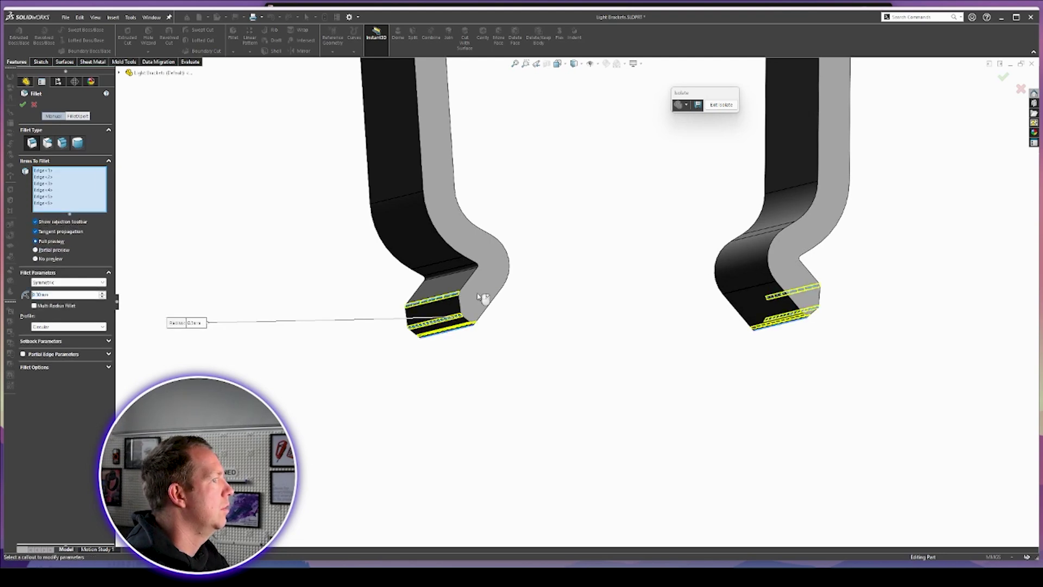
{"action": "scroll", "coordinate": [509, 306], "scroll_direction": "up", "scroll_amount": 4}
{"action": "double_click", "coordinate": [69, 295]}
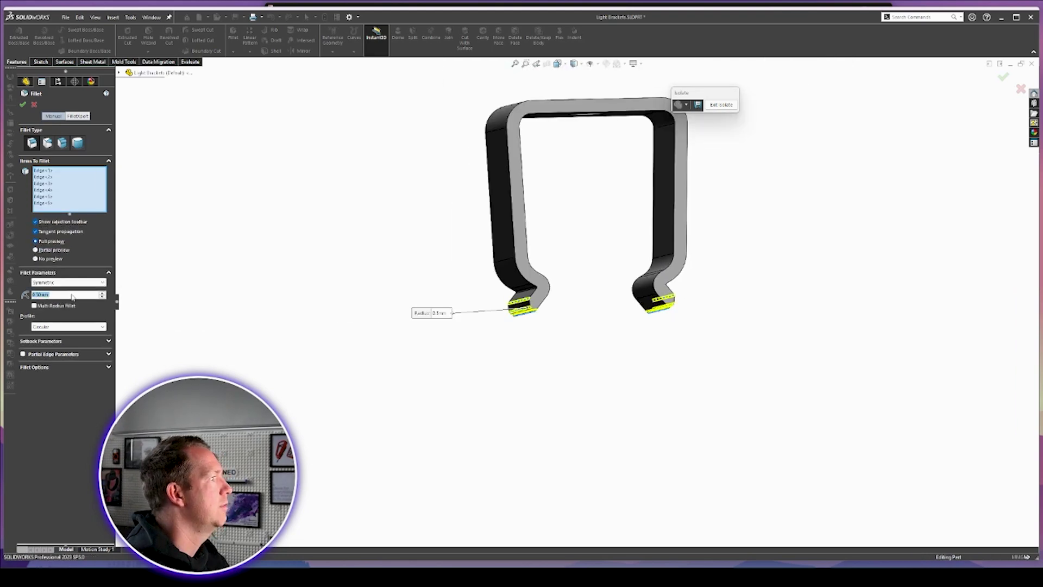
{"action": "key", "text": "Return"}
- Chamfer the profile edges along the bracket's open side and end the isolated display
{"action": "middle_click_drag", "start_coordinate": [559, 283], "coordinate": [572, 177]}
{"action": "left_click", "coordinate": [233, 52]}
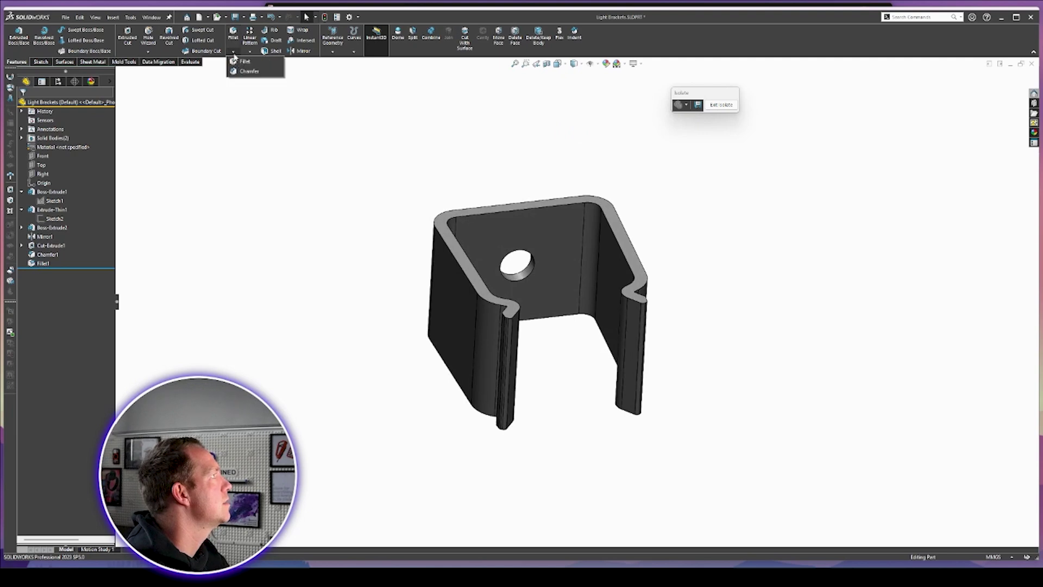
{"action": "left_click", "coordinate": [239, 71]}
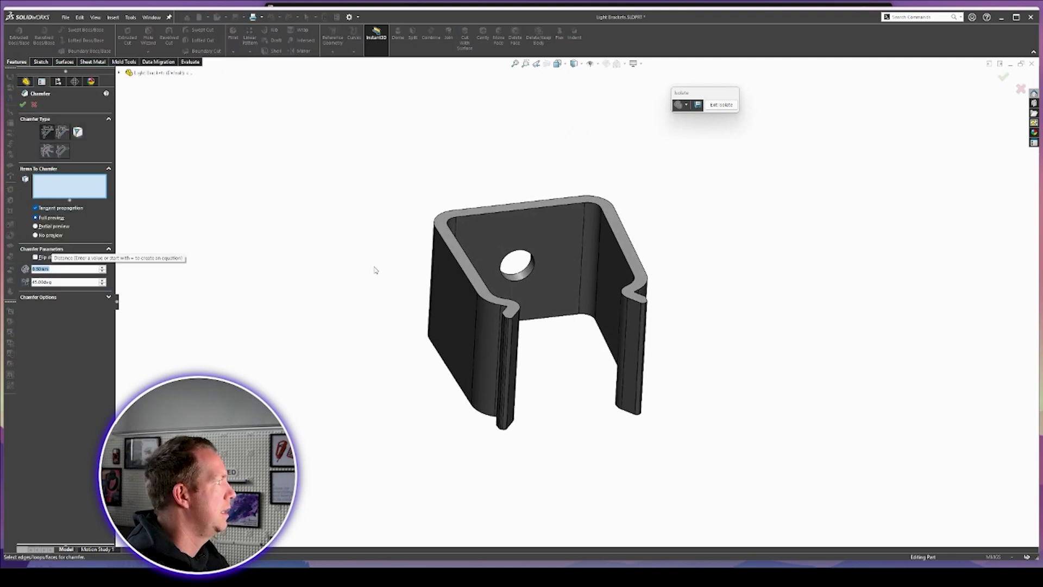
{"action": "scroll", "coordinate": [373, 266], "scroll_direction": "down", "scroll_amount": 3}
{"action": "left_click", "coordinate": [499, 199]}
{"action": "middle_click_drag", "start_coordinate": [678, 267], "coordinate": [409, 120]}
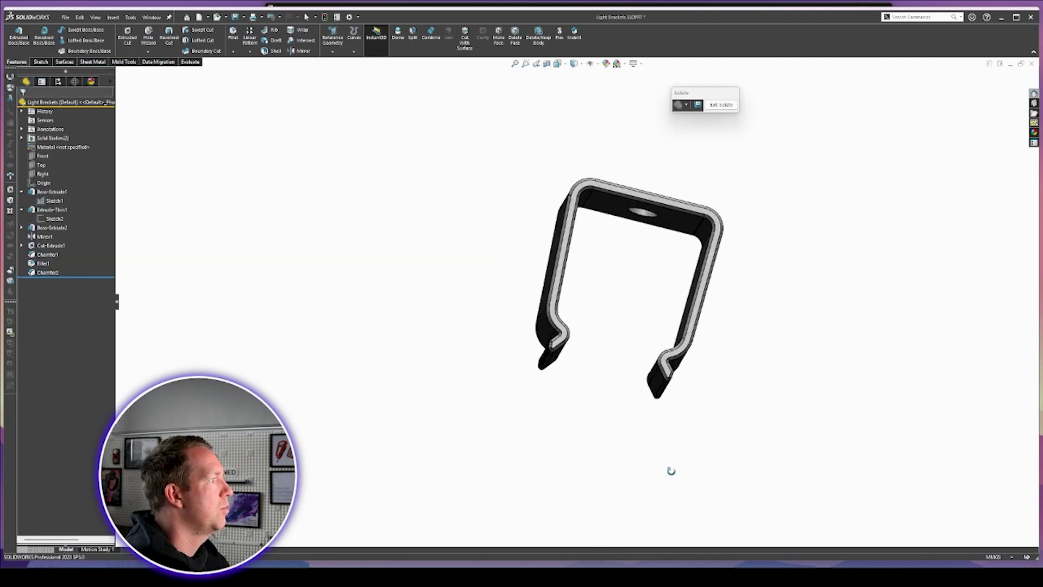
{"action": "left_click", "coordinate": [723, 105]}
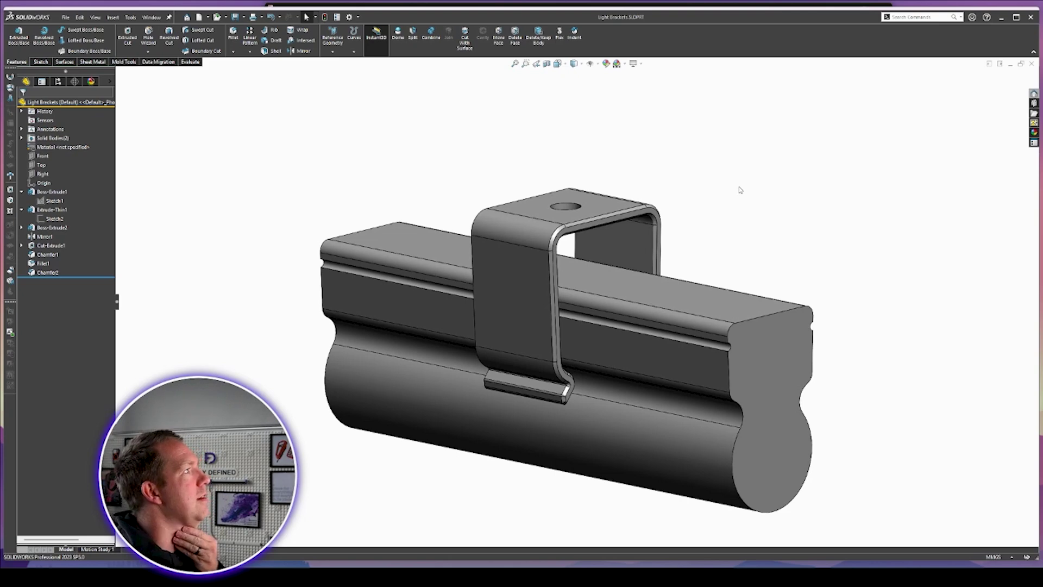
- Export the part as a STEP AP214 file named Light Brackets v1
{"action": "left_click", "coordinate": [66, 17]}
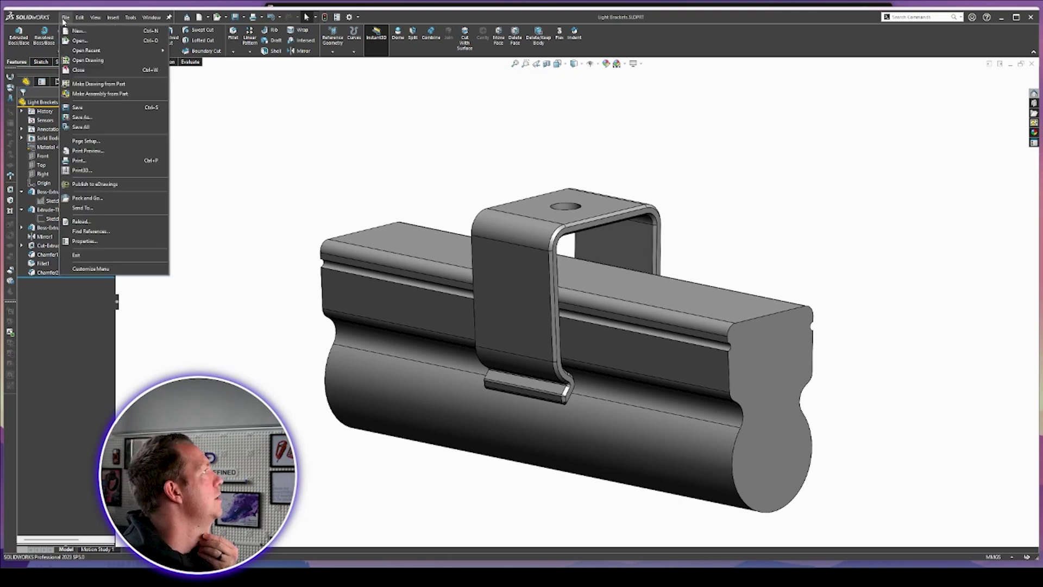
{"action": "left_click", "coordinate": [103, 117]}
{"action": "left_click", "coordinate": [434, 385]}
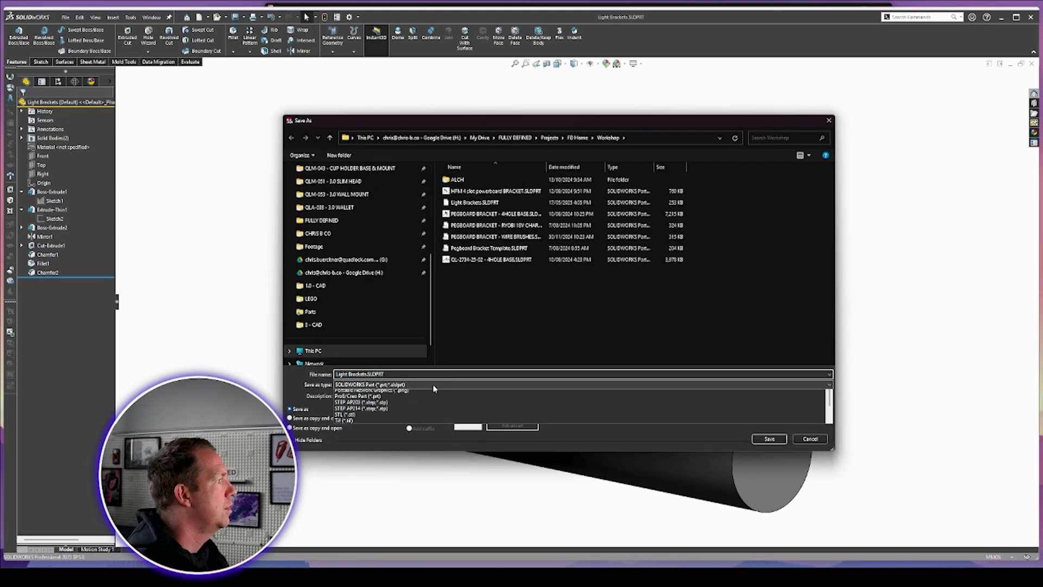
{"action": "left_click", "coordinate": [433, 549]}
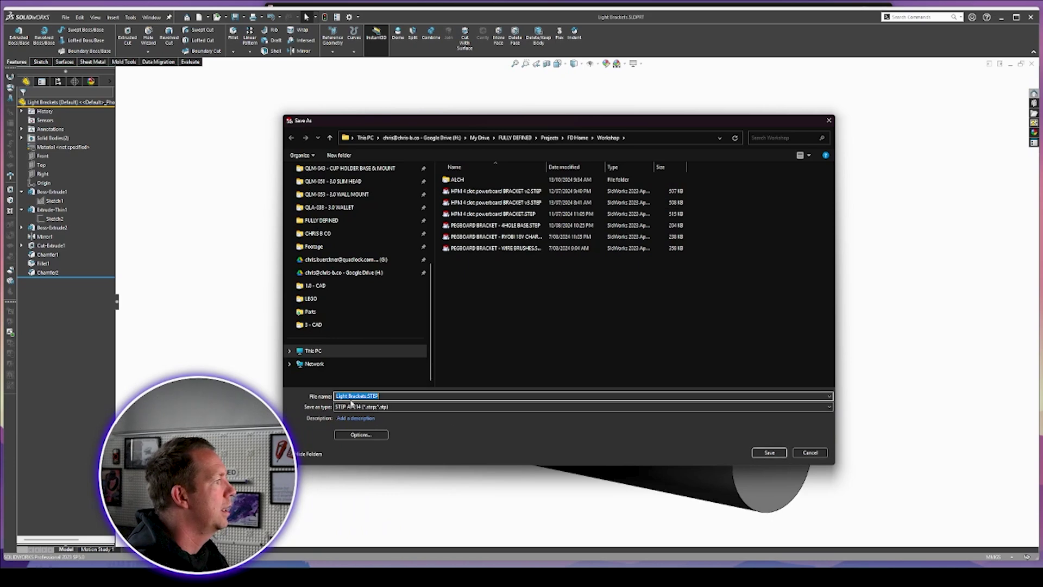
{"action": "left_click", "coordinate": [767, 452]}
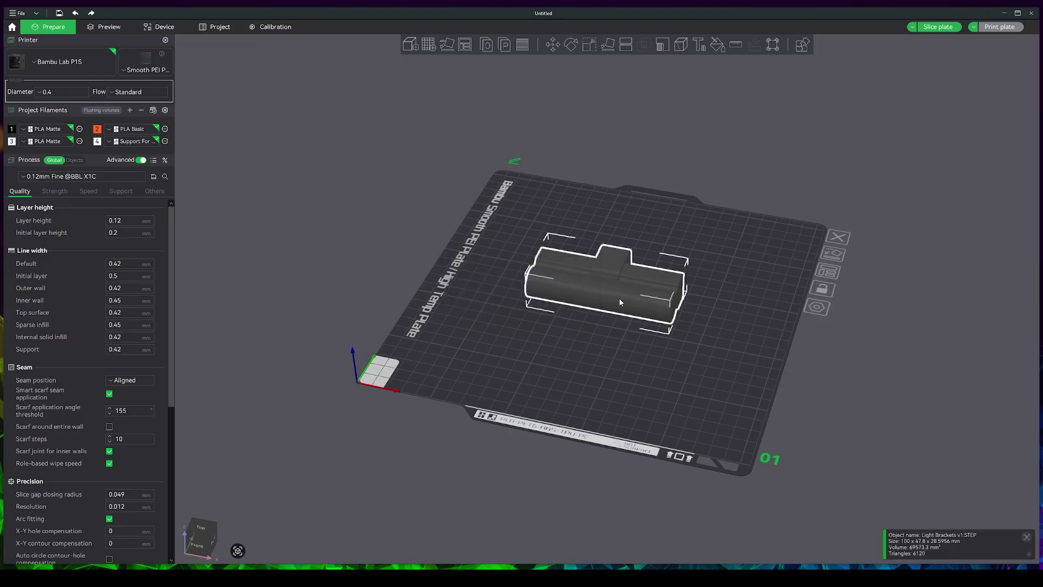
- In Bambu Studio, split the imported Light Brackets v1 model into separate objects and delete the light body
{"action": "right_click", "coordinate": [621, 302]}
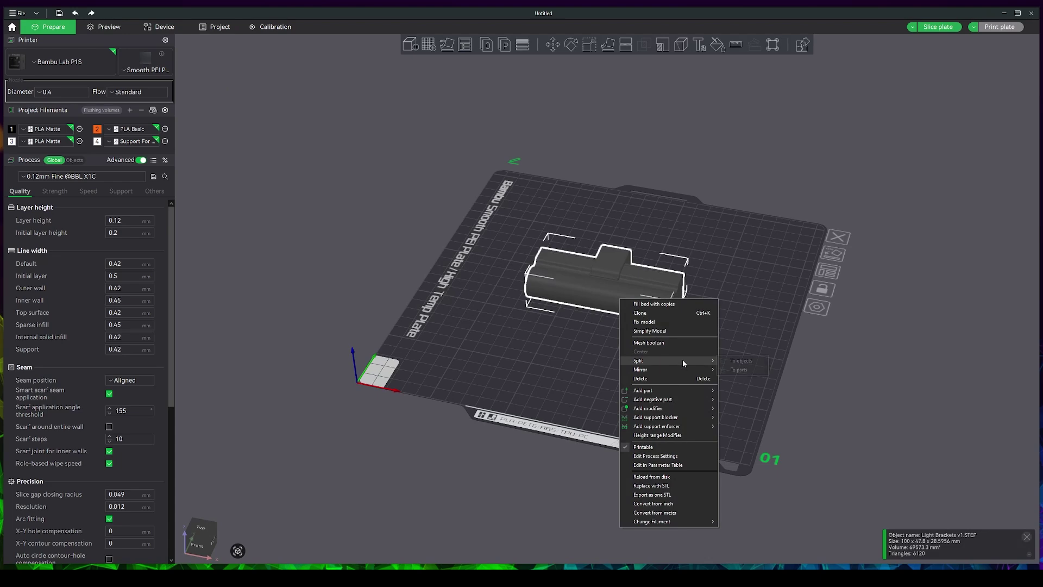
{"action": "mouse_move", "coordinate": [682, 360]}
{"action": "left_click", "coordinate": [739, 361]}
{"action": "left_click", "coordinate": [627, 350]}
{"action": "left_click", "coordinate": [646, 316]}
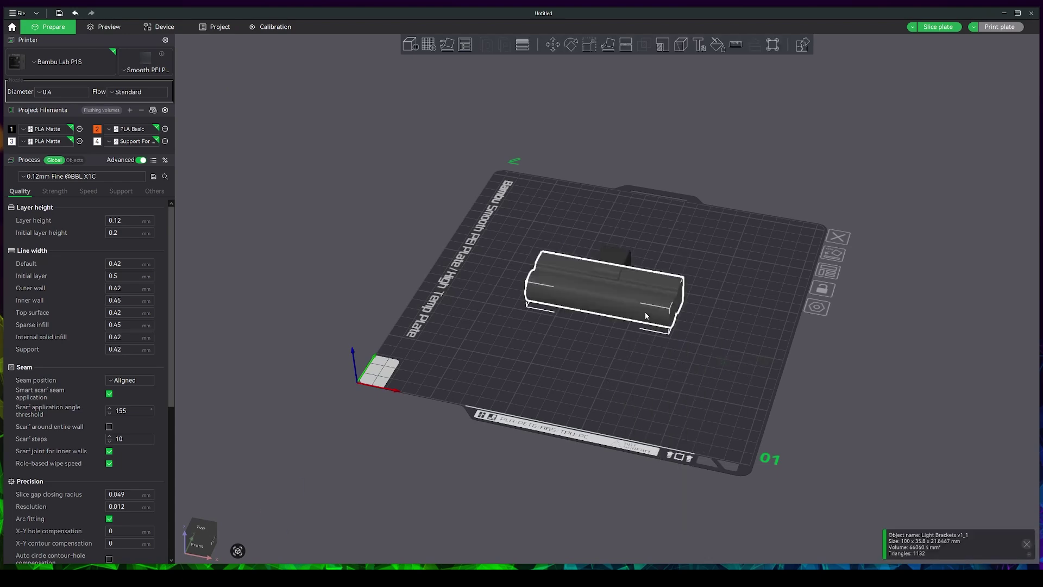
{"action": "key", "text": "Delete"}
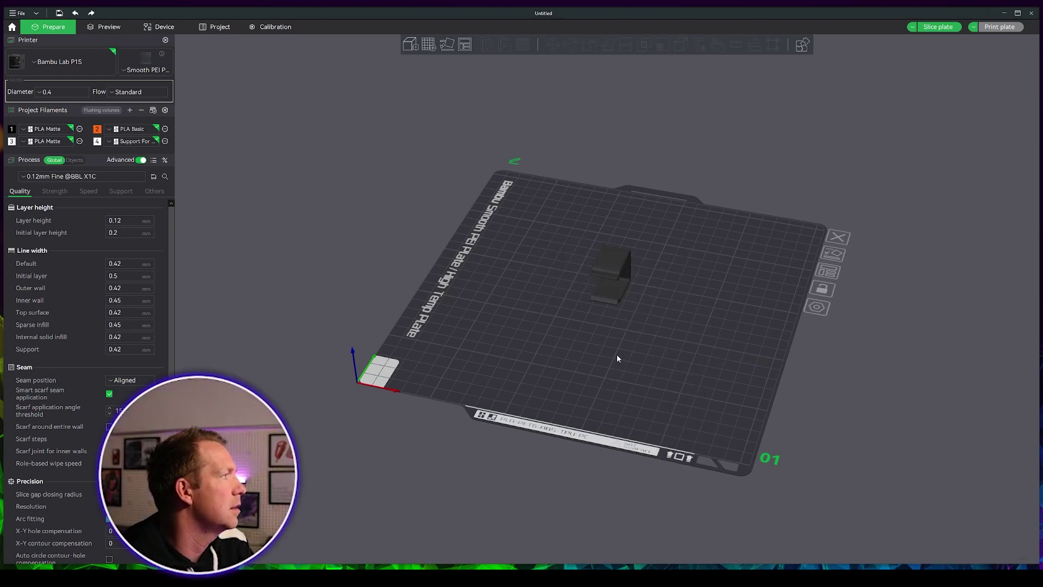
- Assign filament 1, Bambu PLA Matte, to the bracket and auto-orient it on the build plate
{"action": "key", "text": "0"}
{"action": "mouse_move", "coordinate": [644, 313]}
{"action": "left_mouse_down"}
{"action": "mouse_move", "coordinate": [617, 311]}
{"action": "mouse_move", "coordinate": [646, 317]}
{"action": "left_mouse_up"}
{"action": "left_click", "coordinate": [620, 290]}
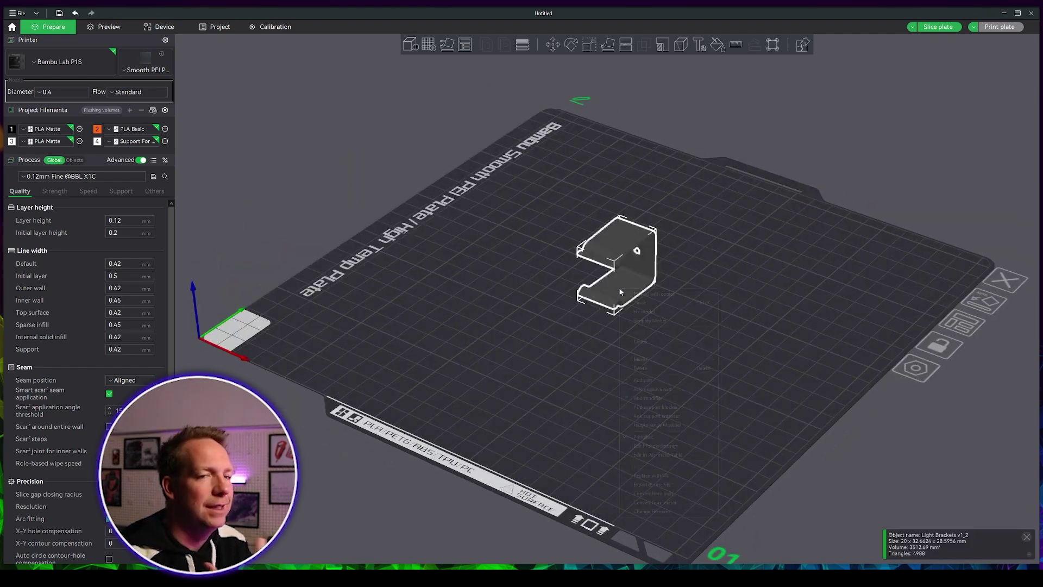
{"action": "mouse_move", "coordinate": [687, 513]}
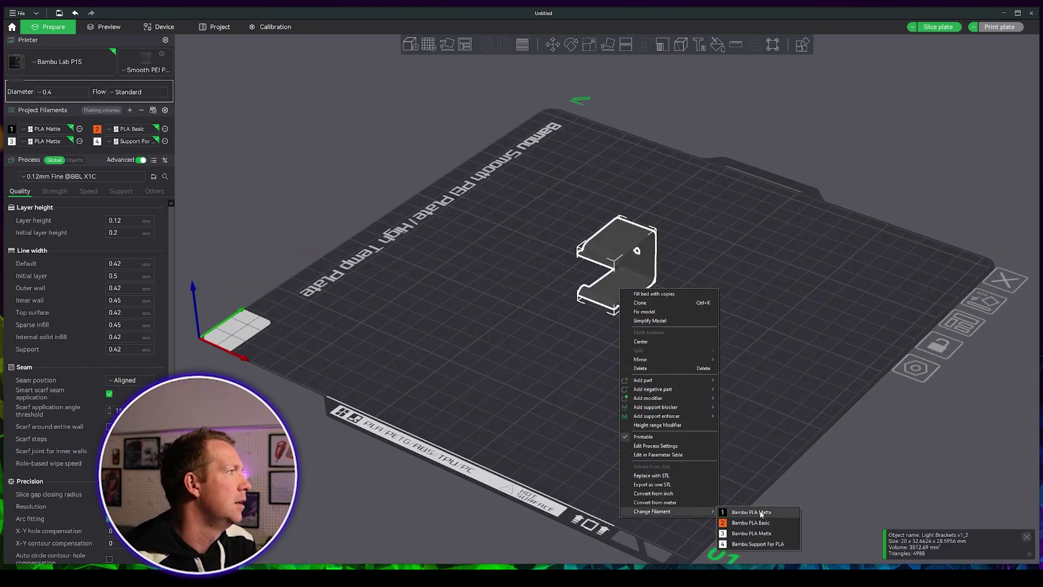
{"action": "left_click", "coordinate": [758, 513]}
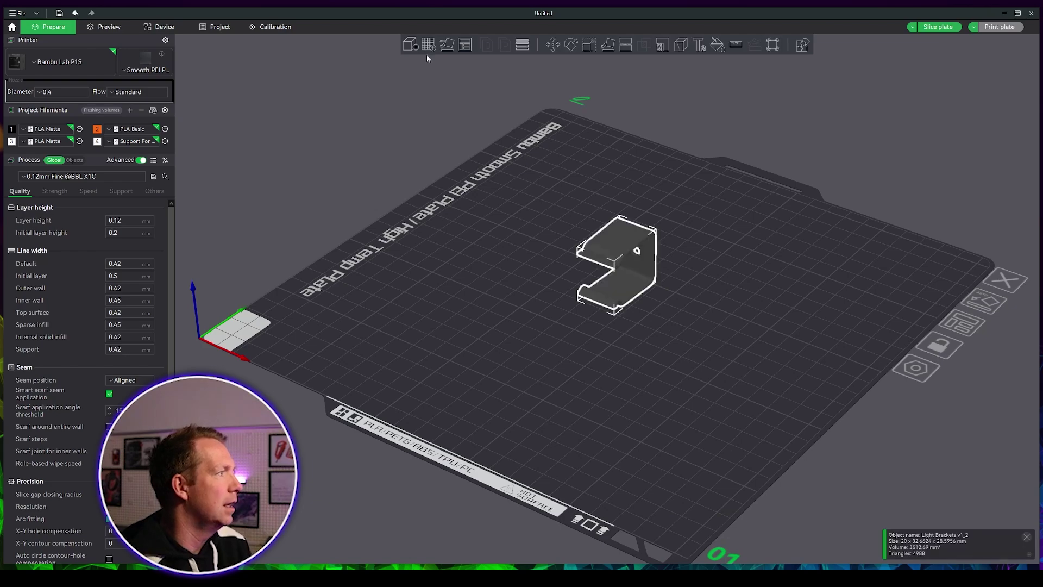
{"action": "left_click", "coordinate": [453, 48]}
{"action": "left_click", "coordinate": [699, 404]}
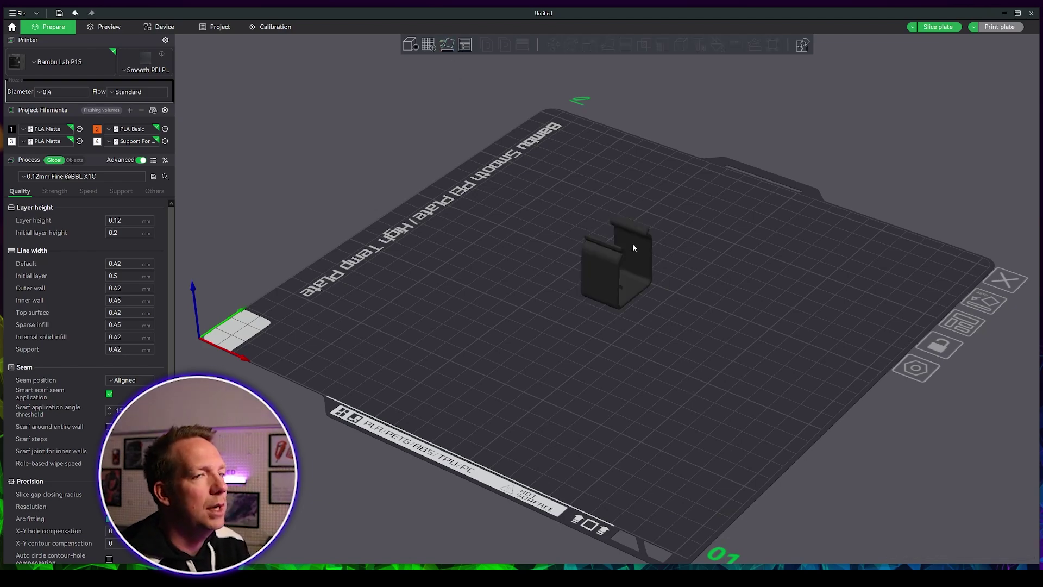
- Lay the bracket on the build plate on its open-profile side face, with the screw hole horizontal
{"action": "scroll", "coordinate": [634, 239], "scroll_direction": "up", "scroll_amount": 5}
{"action": "mouse_move", "coordinate": [695, 315]}
{"action": "left_mouse_down"}
{"action": "mouse_move", "coordinate": [671, 302]}
{"action": "mouse_move", "coordinate": [701, 321]}
{"action": "mouse_move", "coordinate": [690, 320]}
{"action": "left_mouse_up"}
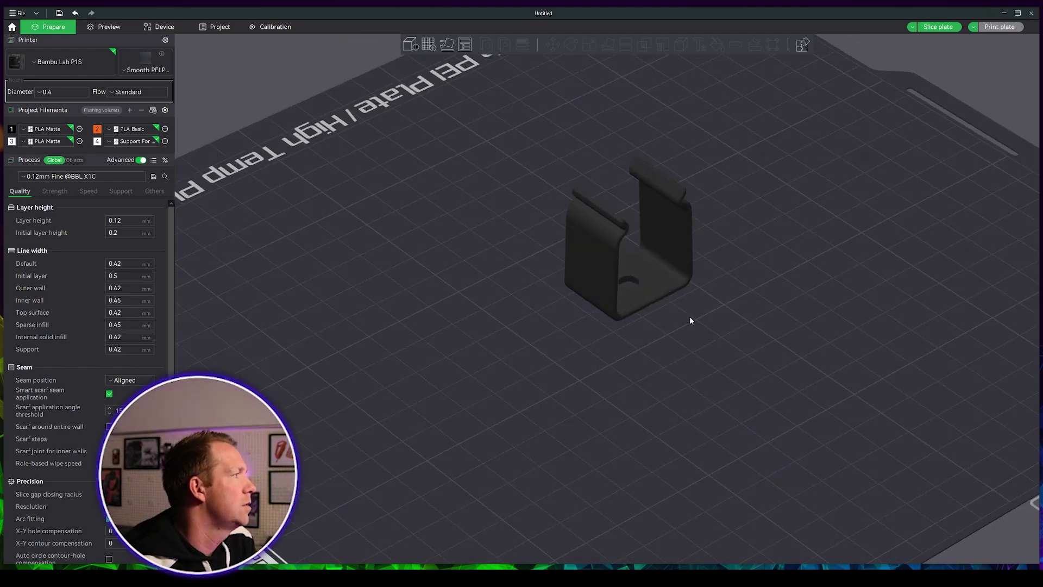
{"action": "left_click", "coordinate": [636, 264]}
{"action": "key", "text": "f"}
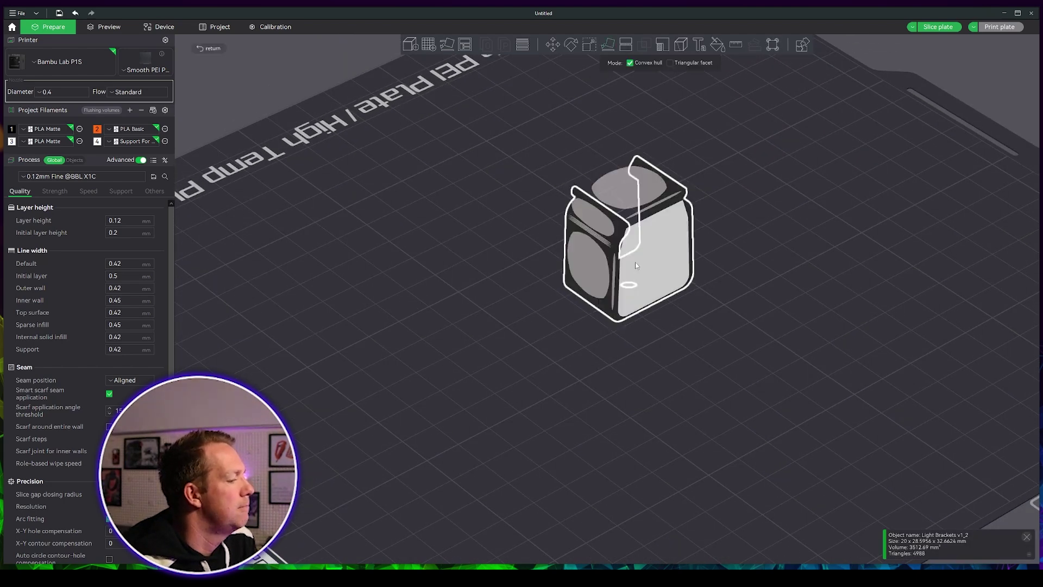
{"action": "left_click", "coordinate": [661, 286]}
{"action": "left_click", "coordinate": [784, 396]}
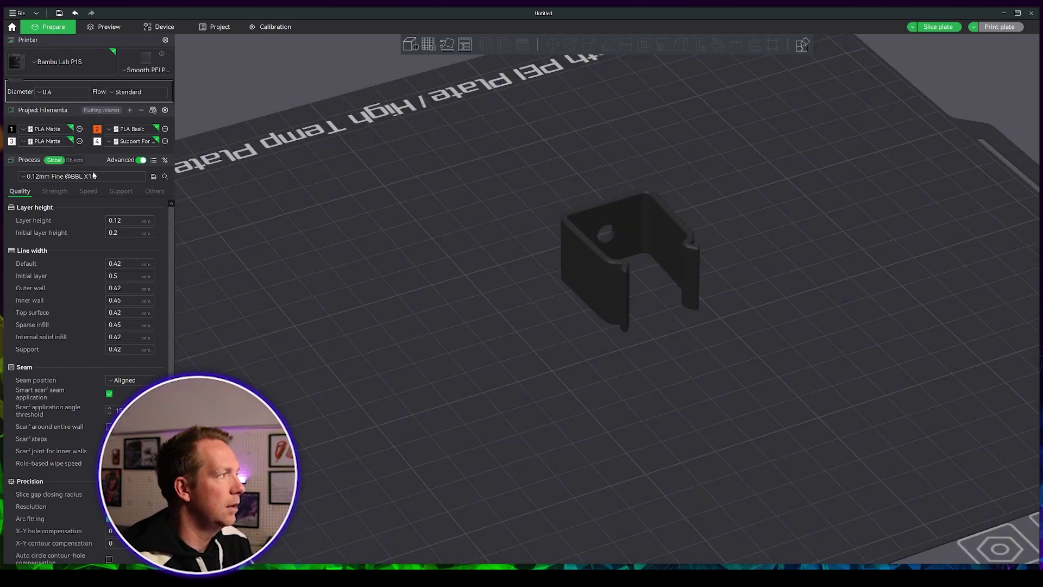
- Enable supports in Tree Slim style with filament 4, Sup.PLA, as the support interface, and accept the recommended support interface settings
{"action": "left_click", "coordinate": [87, 176]}
{"action": "left_click", "coordinate": [85, 182]}
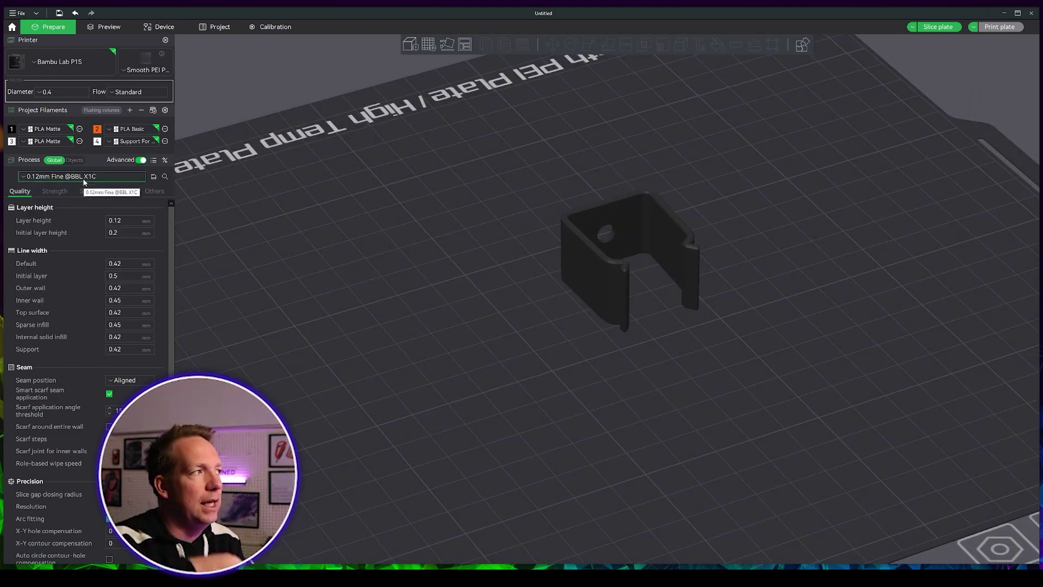
{"action": "left_click", "coordinate": [120, 192]}
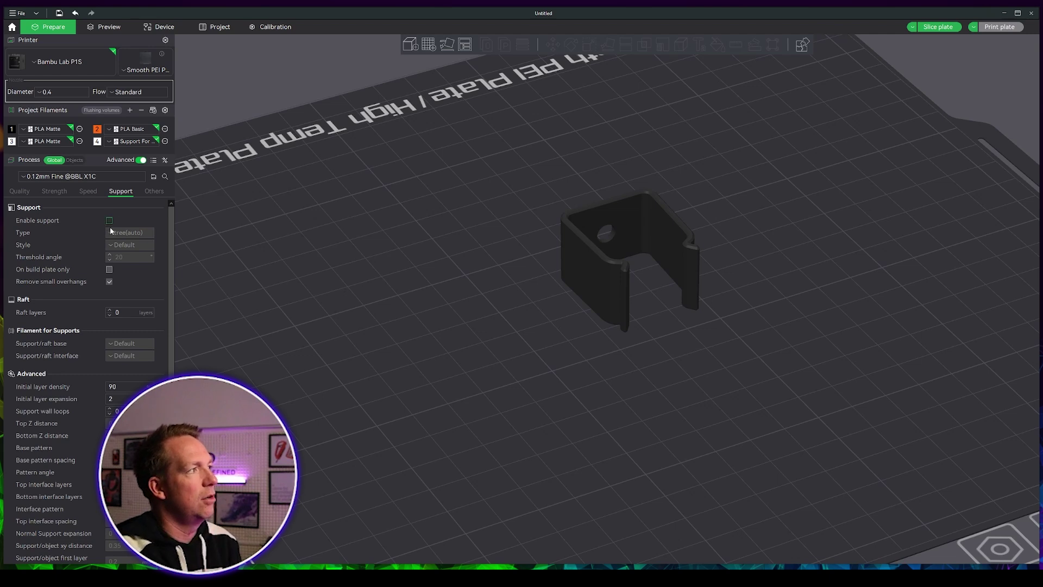
{"action": "left_click", "coordinate": [108, 220]}
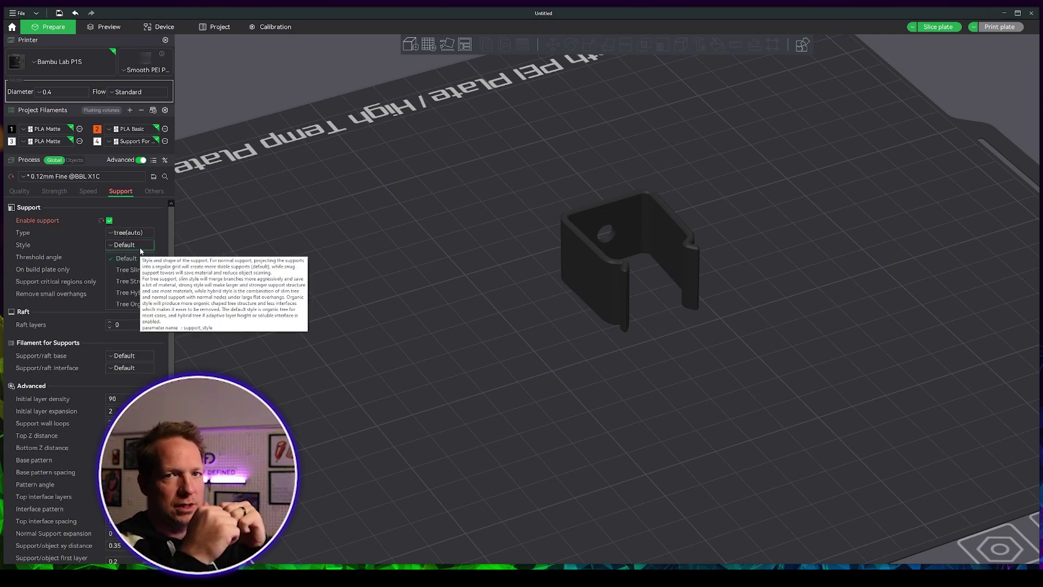
{"action": "left_click", "coordinate": [136, 368]}
{"action": "left_click", "coordinate": [130, 430]}
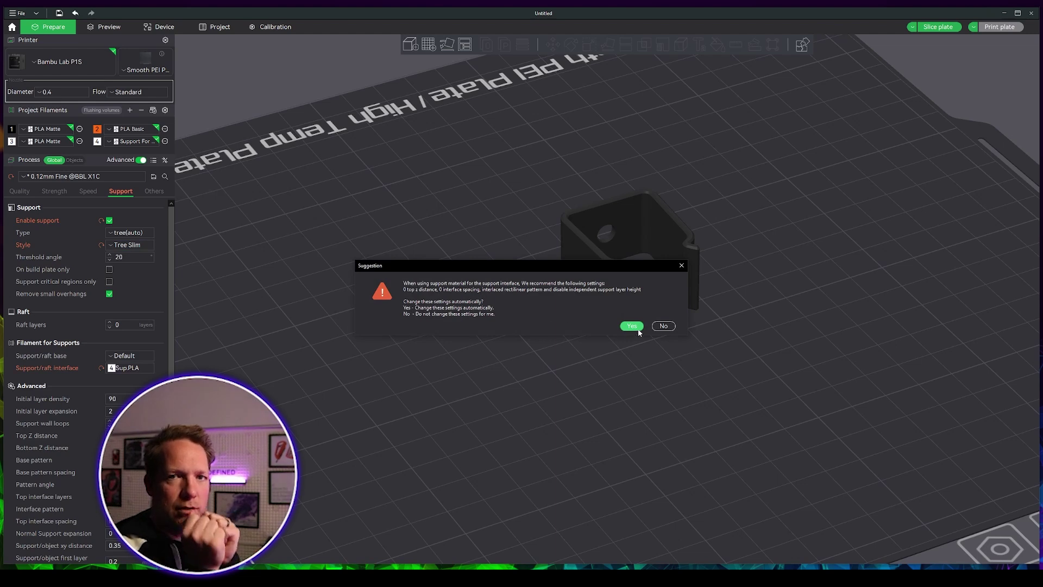
{"action": "left_click", "coordinate": [631, 326]}
- Arrange the bracket on the build plate with auto spacing and slice the plate
{"action": "right_click", "coordinate": [466, 47]}
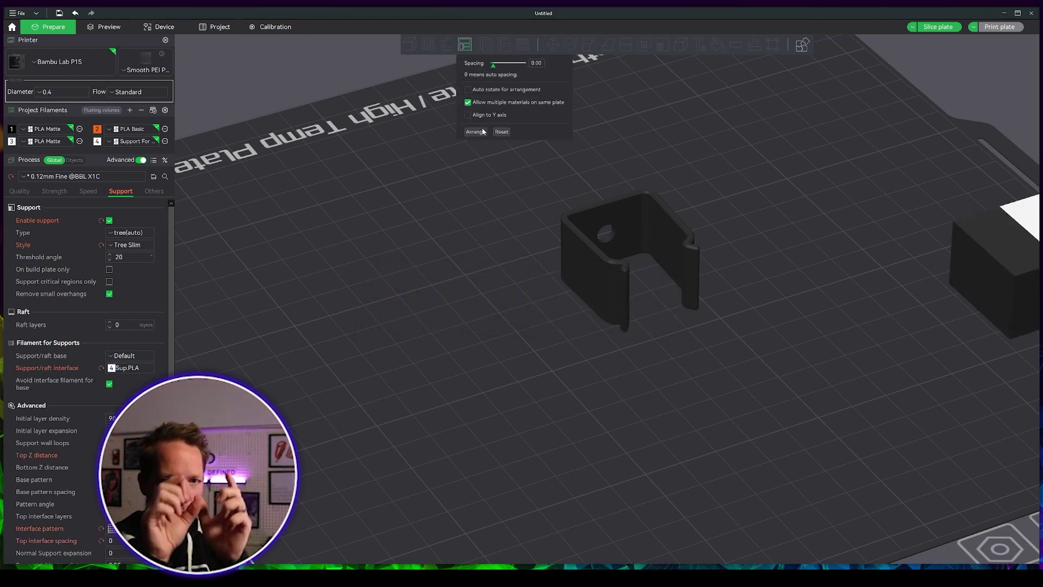
{"action": "left_click", "coordinate": [481, 131]}
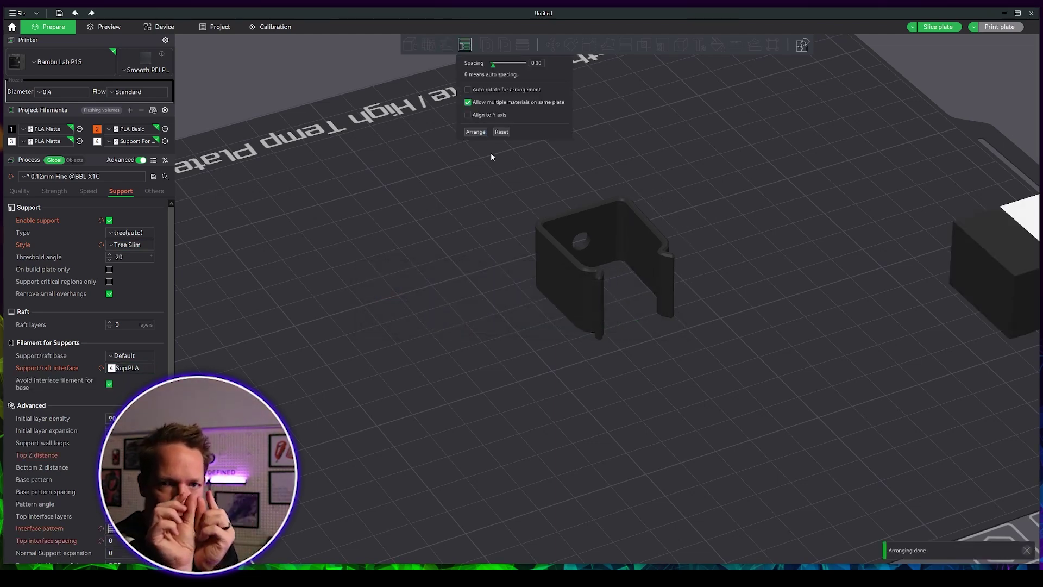
{"action": "left_click", "coordinate": [945, 28]}
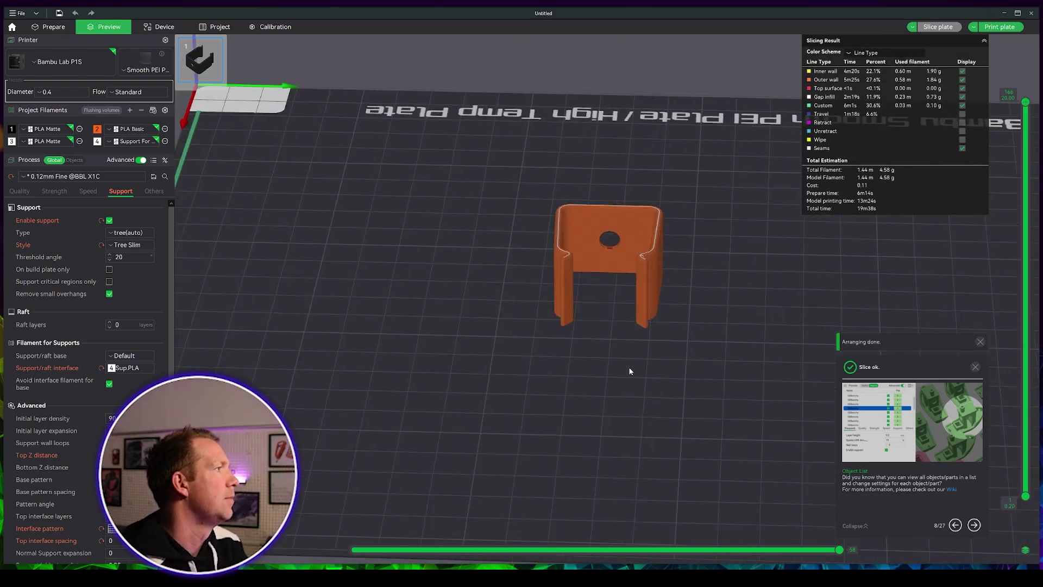
- Inspect the sliced bracket using the Summary and Filament color schemes
{"action": "left_click_drag", "start_coordinate": [630, 371], "coordinate": [718, 349]}
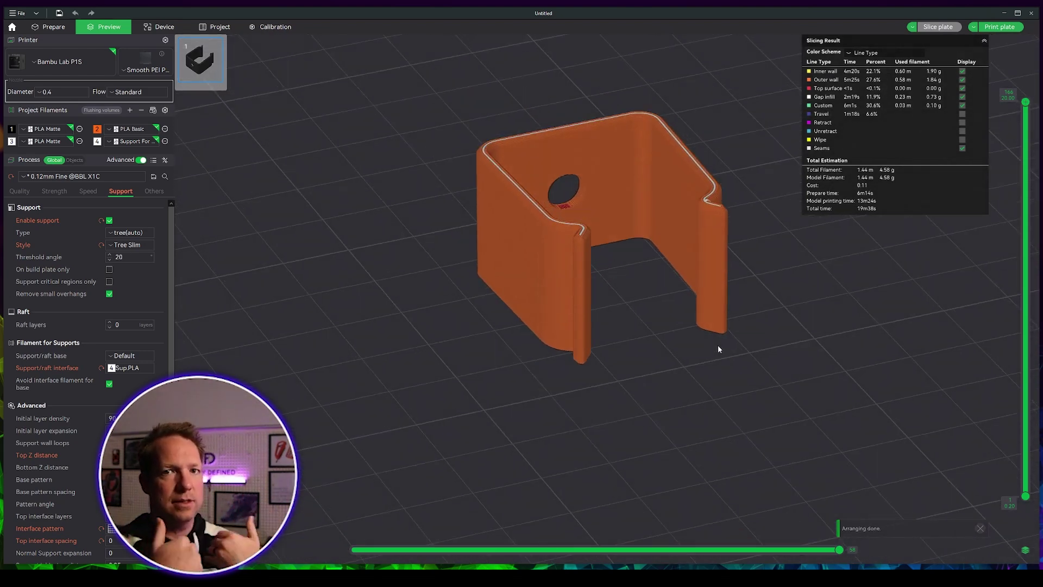
{"action": "left_click", "coordinate": [894, 52]}
{"action": "left_click", "coordinate": [882, 63]}
{"action": "left_click", "coordinate": [887, 53]}
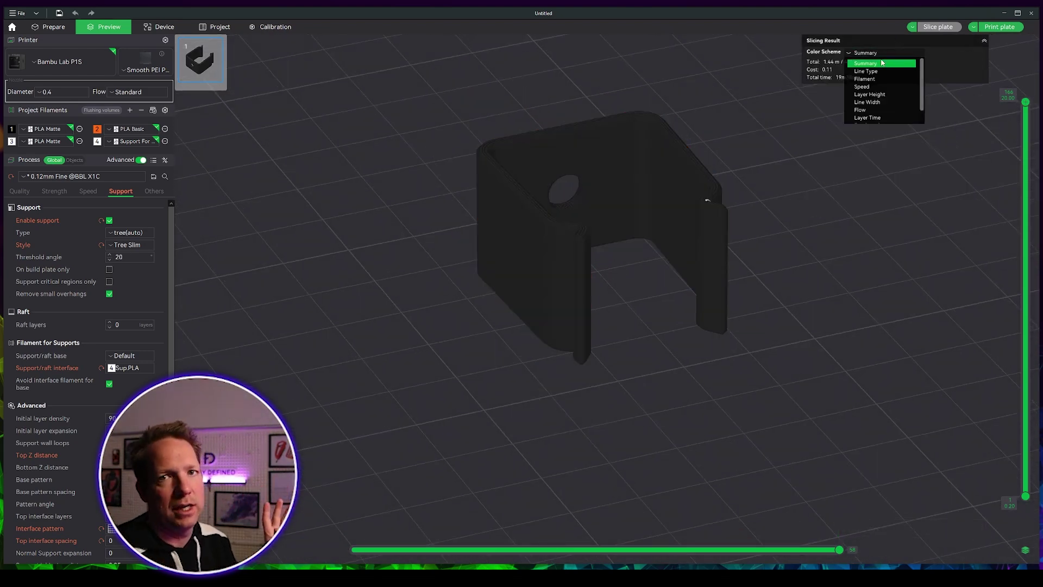
{"action": "left_click", "coordinate": [875, 80]}
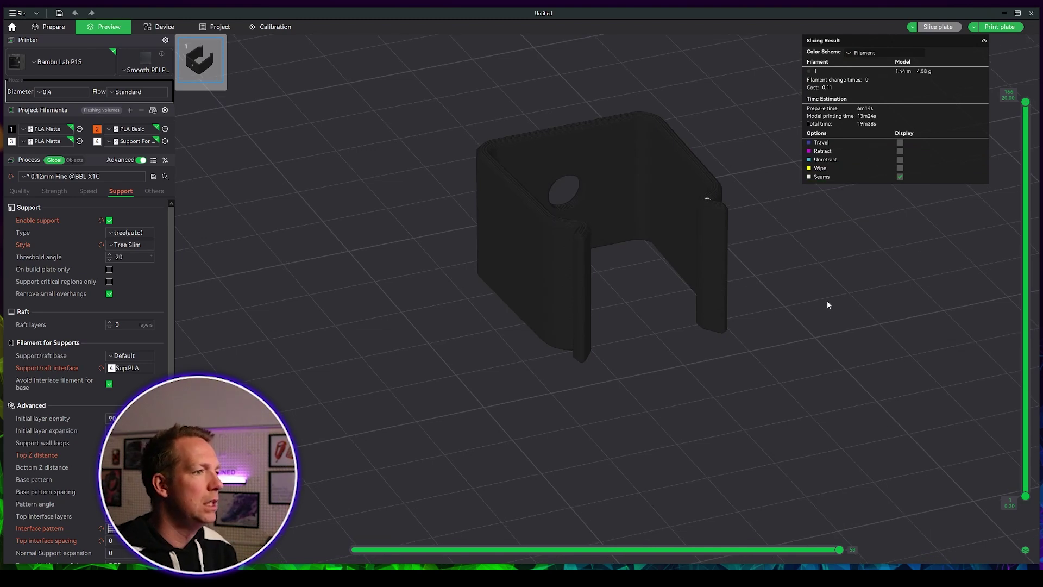
- Send the sliced bracket as a print job to the CBCo-P1S printer
{"action": "left_click_drag", "start_coordinate": [826, 302], "coordinate": [837, 302]}
{"action": "left_click", "coordinate": [1000, 27]}
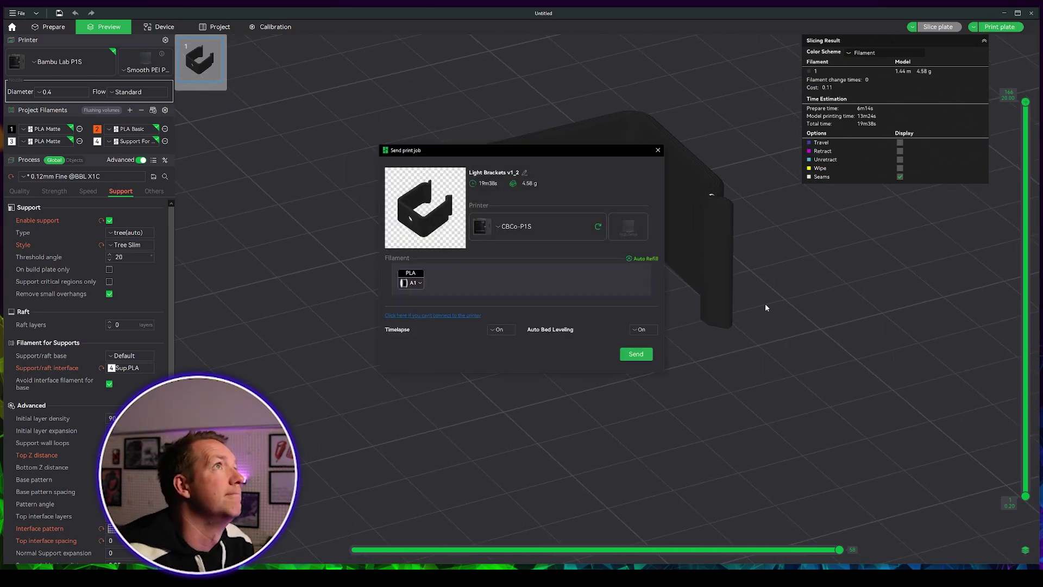
{"action": "left_click", "coordinate": [633, 356]}
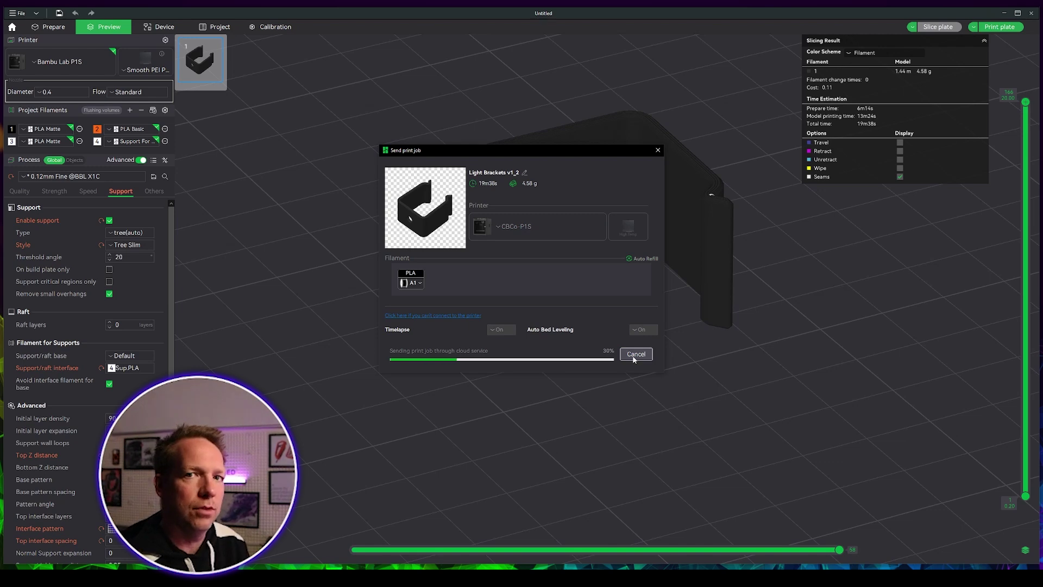